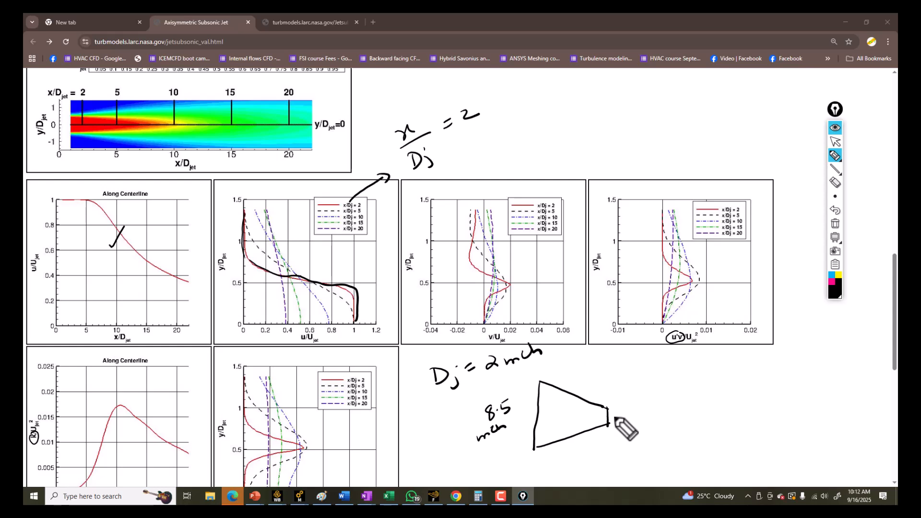
Label the nozzle sketch's outlet 2 inch and draw the outline of the nozzle's upper half beside it
left_click_drag(618, 416, 651, 414)
mouse_move(842, 168)
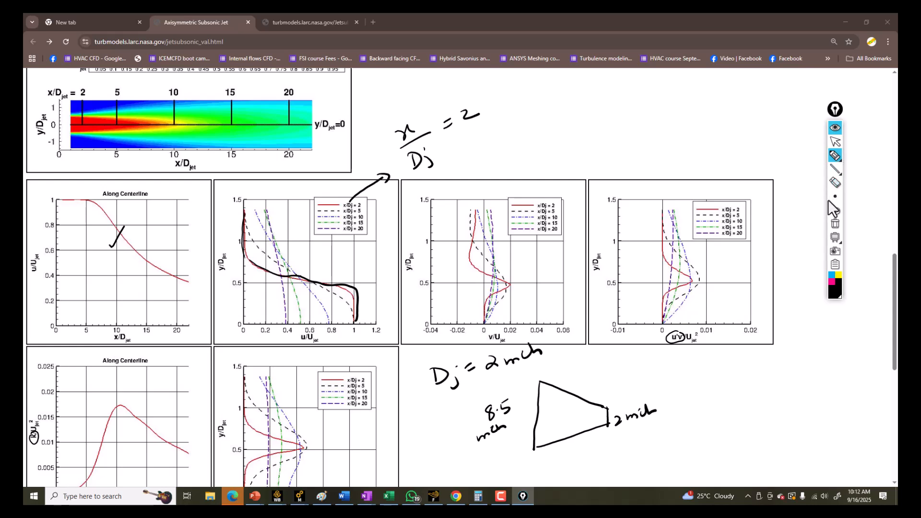
mouse_move(835, 196)
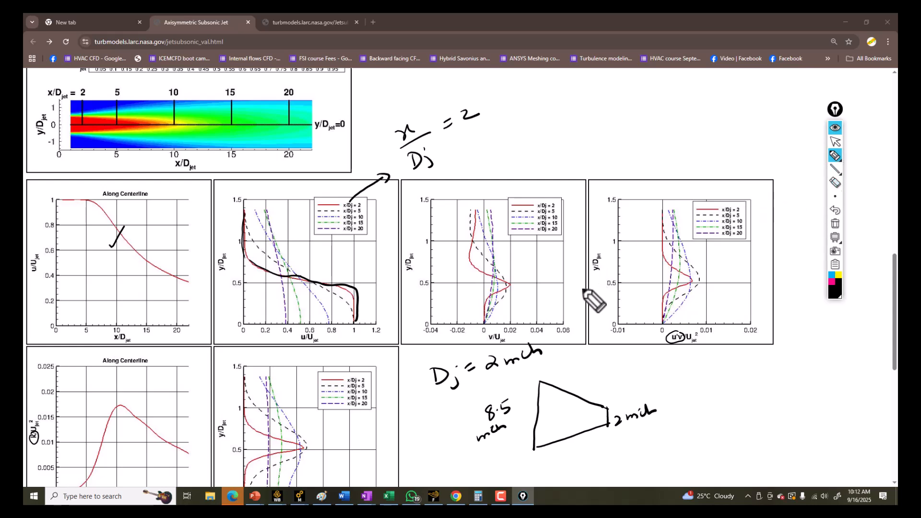
mouse_move(705, 419)
left_mouse_down()
mouse_move(796, 417)
mouse_move(793, 404)
mouse_move(700, 358)
mouse_move(698, 420)
left_mouse_up()
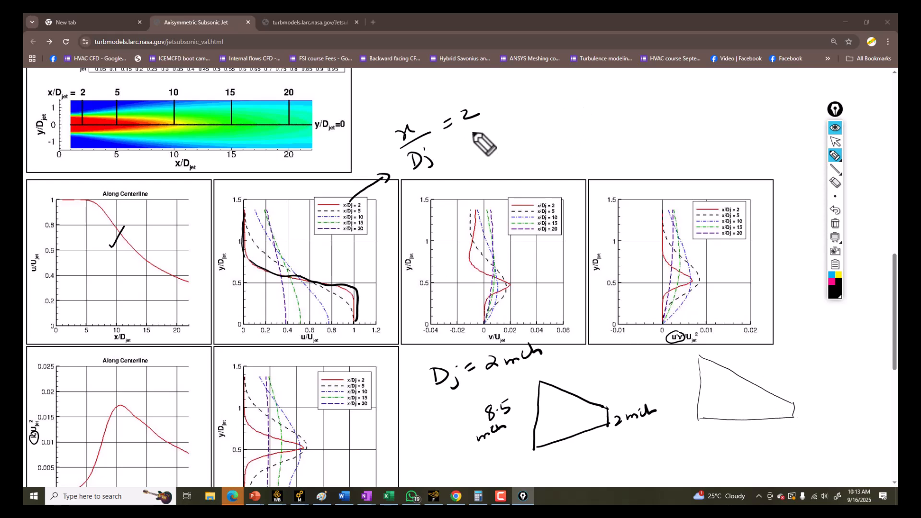
Annotate Dj in the x/Dj = 2 expression with the value 2 and write x = 4 next to it
left_click_drag(437, 154, 461, 160)
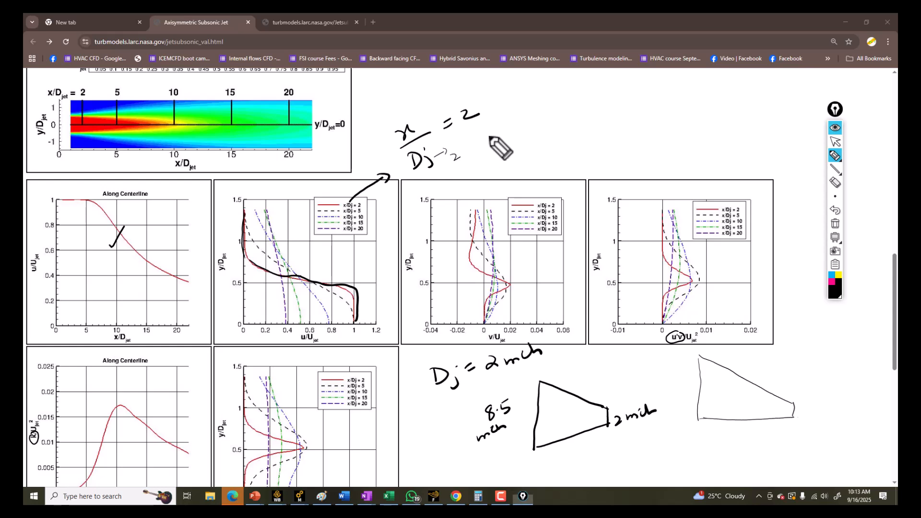
mouse_move(503, 129)
left_mouse_down()
mouse_move(499, 139)
mouse_move(510, 126)
left_mouse_up()
left_click_drag(516, 131, 542, 125)
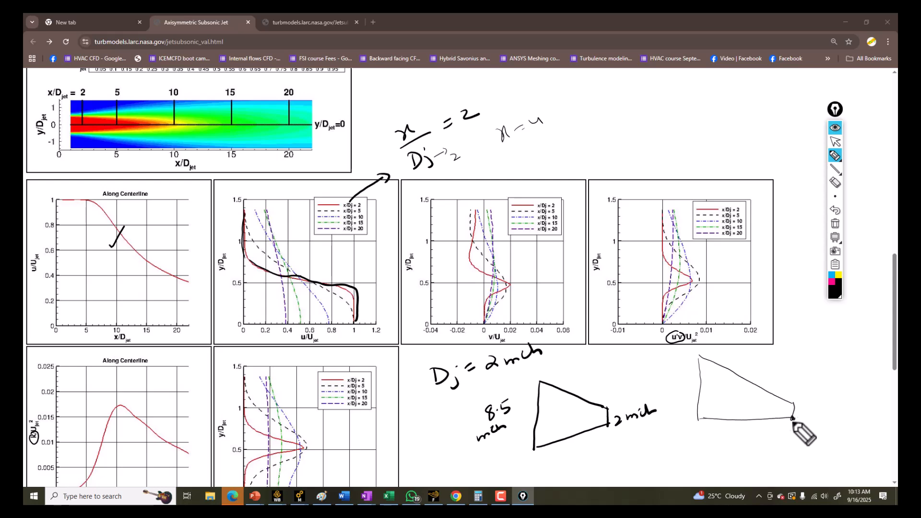
Mark the base endpoints of the half-nozzle sketch and add narrow straight sections at its inlet and outlet
left_click_drag(699, 419, 698, 421)
left_click_drag(699, 356, 681, 357)
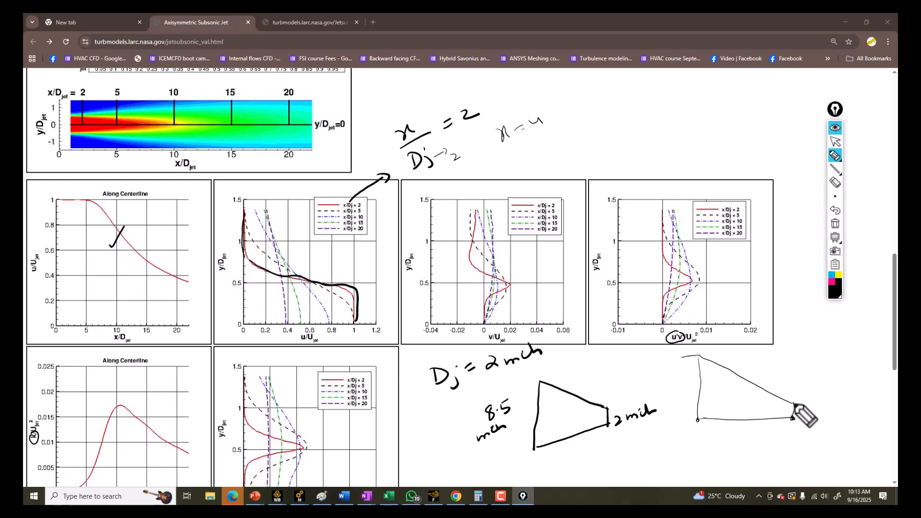
left_click_drag(793, 403, 799, 419)
left_click_drag(682, 358, 682, 419)
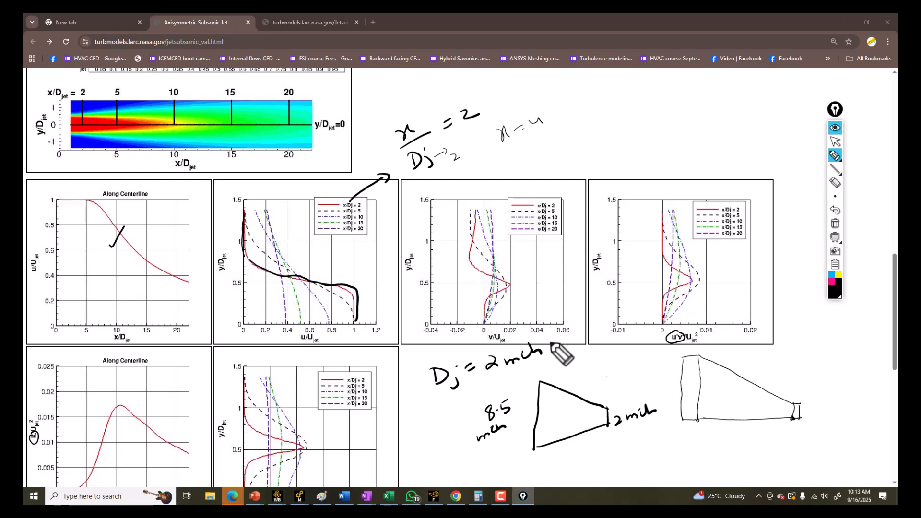
Switch the pen colour to pink and label the start of the converging section x=0
mouse_move(843, 166)
left_click(832, 282)
left_click_drag(695, 435, 709, 434)
left_click_drag(706, 437, 709, 437)
left_click_drag(711, 433, 713, 433)
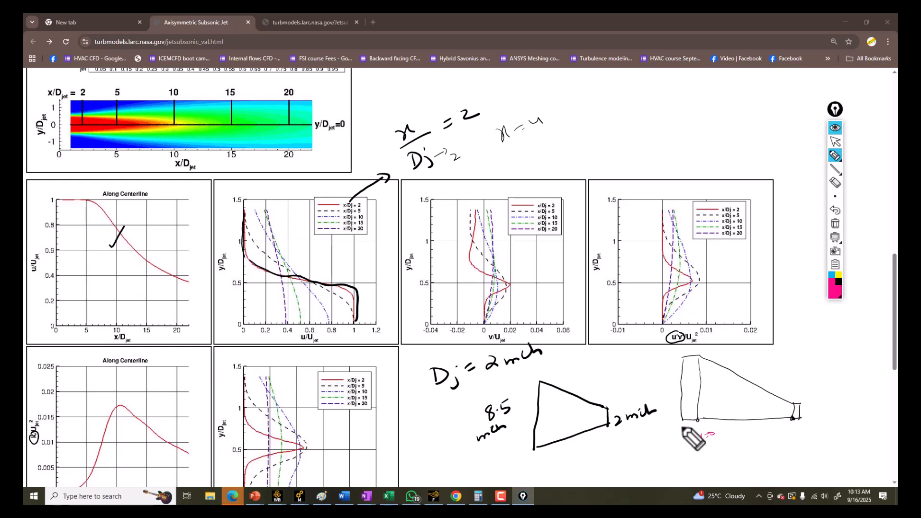
Write the negative x coordinate under the half-nozzle's inlet and begin the label 6.8 at the end of the converging section
left_click_drag(645, 447, 651, 455)
mouse_move(651, 447)
left_mouse_down()
mouse_move(645, 455)
mouse_move(659, 448)
left_mouse_up()
left_click_drag(655, 452, 665, 462)
left_click_drag(668, 458, 671, 462)
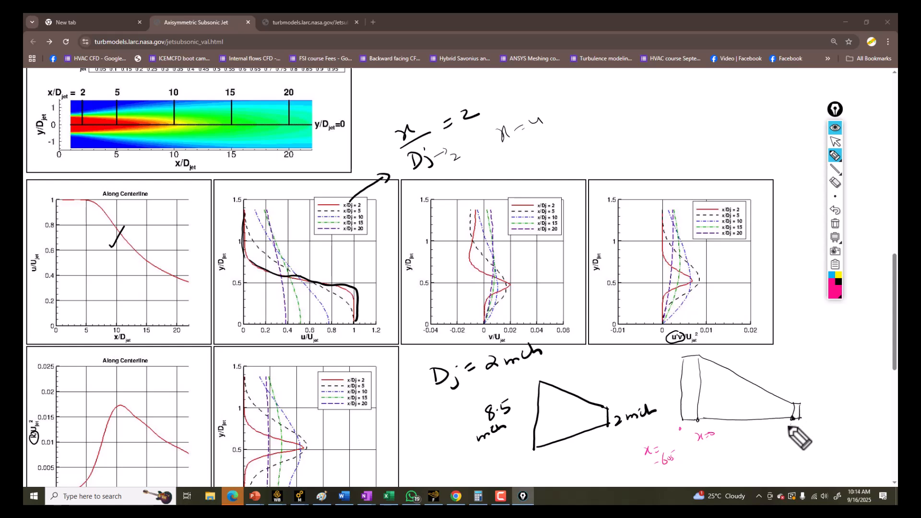
left_click_drag(774, 431, 784, 437)
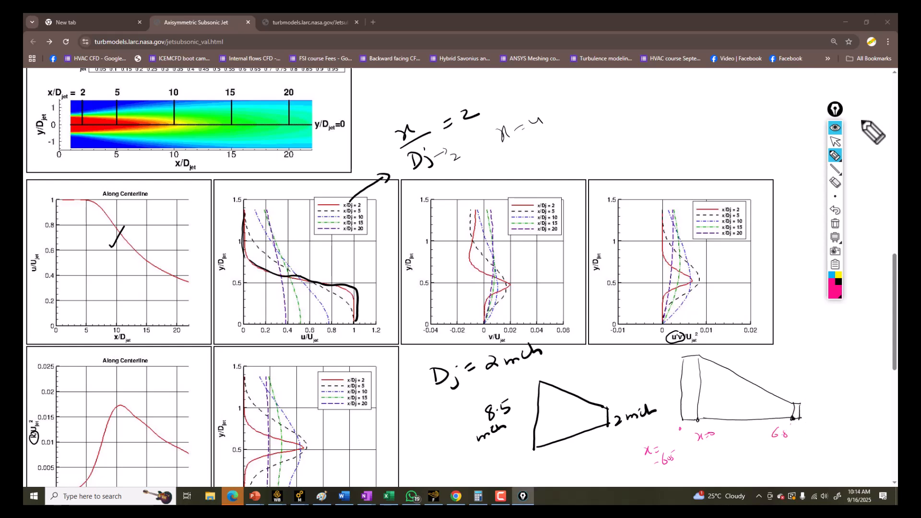
Hide the annotations, switch to the ARN2 Nozzle presentation in PowerPoint and enlarge the dimensioned nozzle drawing on slide 3
left_click(835, 131)
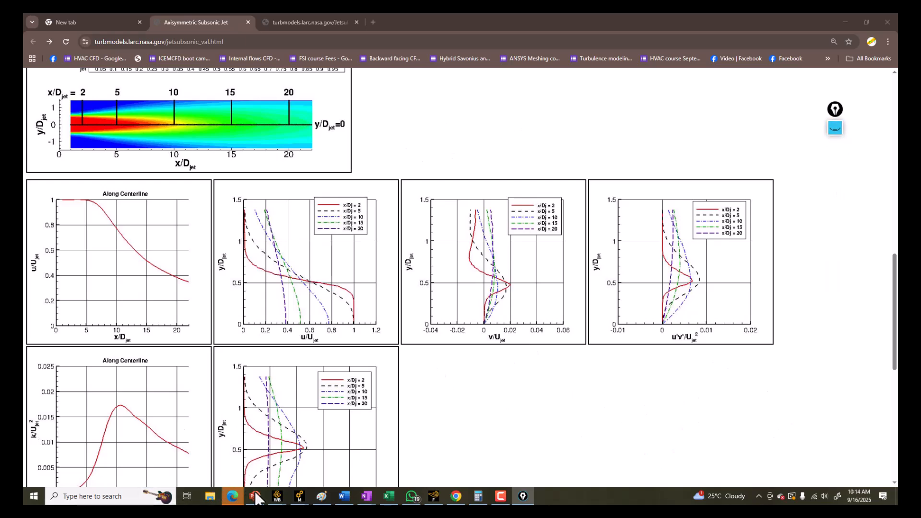
left_click(268, 472)
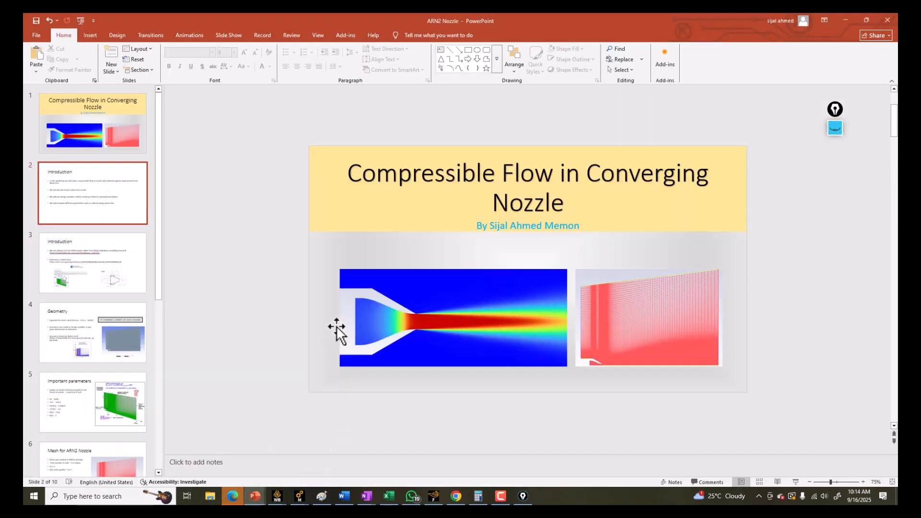
scroll(556, 367, "up", 10, "ctrl")
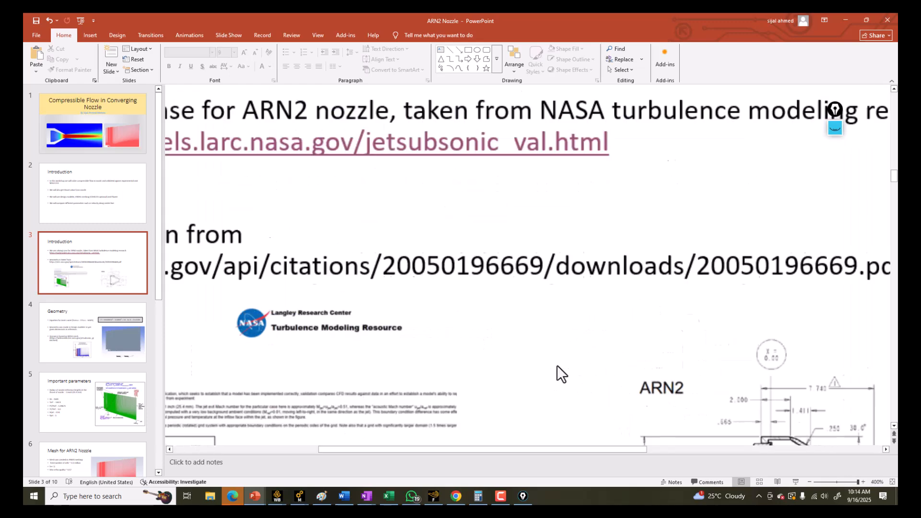
scroll(634, 373, "down", 1)
left_click_drag(628, 455, 877, 444)
scroll(462, 391, "down", 10)
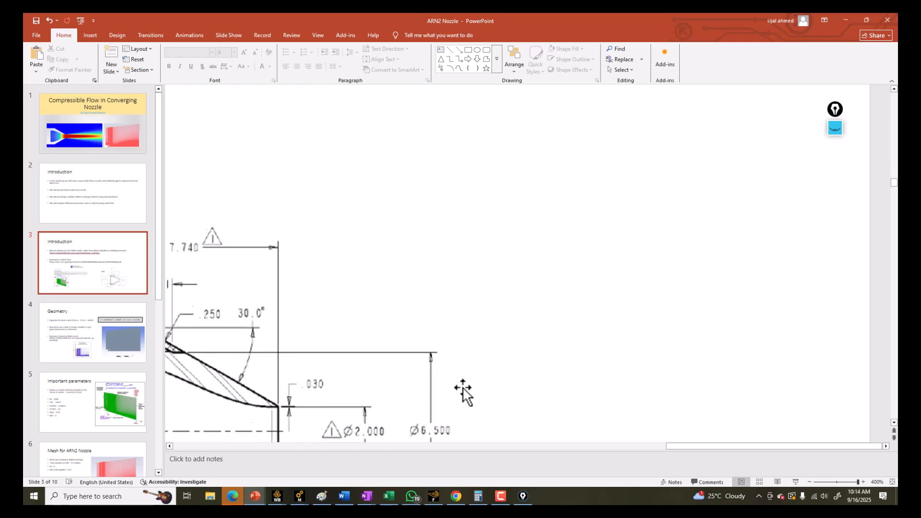
scroll(463, 392, "down", 3, "ctrl")
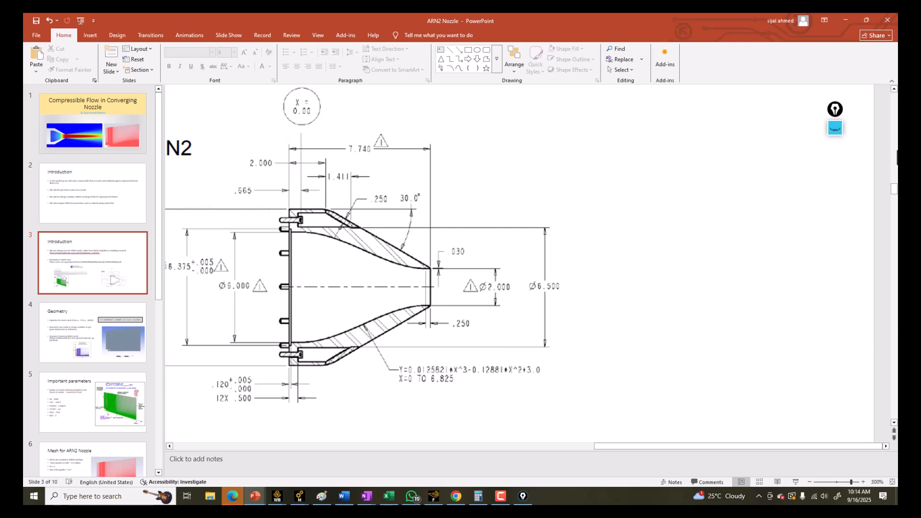
Show the annotations again, complete the label 6.825, and mark the nozzle exit with an arrow and 6.825 + .25
left_click(834, 129)
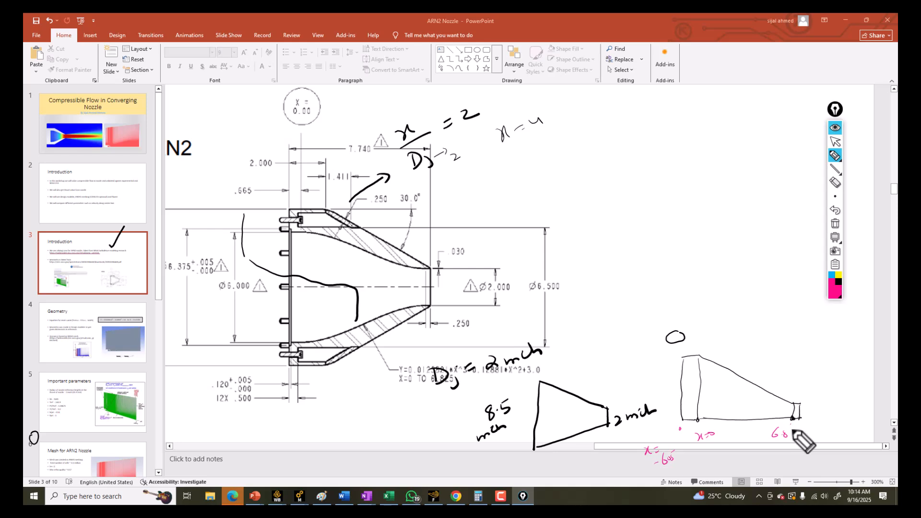
left_click_drag(795, 430, 811, 433)
left_click_drag(805, 432, 812, 427)
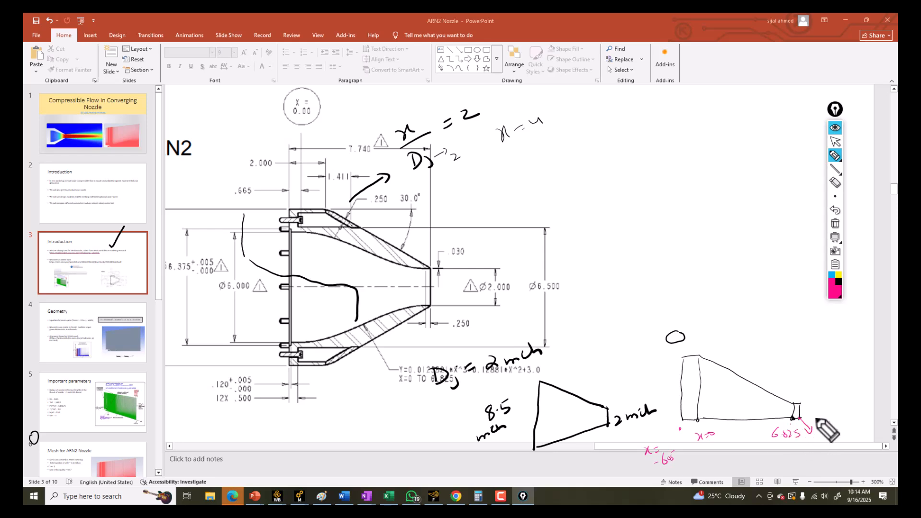
mouse_move(816, 414)
left_mouse_down()
mouse_move(815, 424)
mouse_move(836, 407)
mouse_move(826, 425)
mouse_move(847, 421)
left_mouse_up()
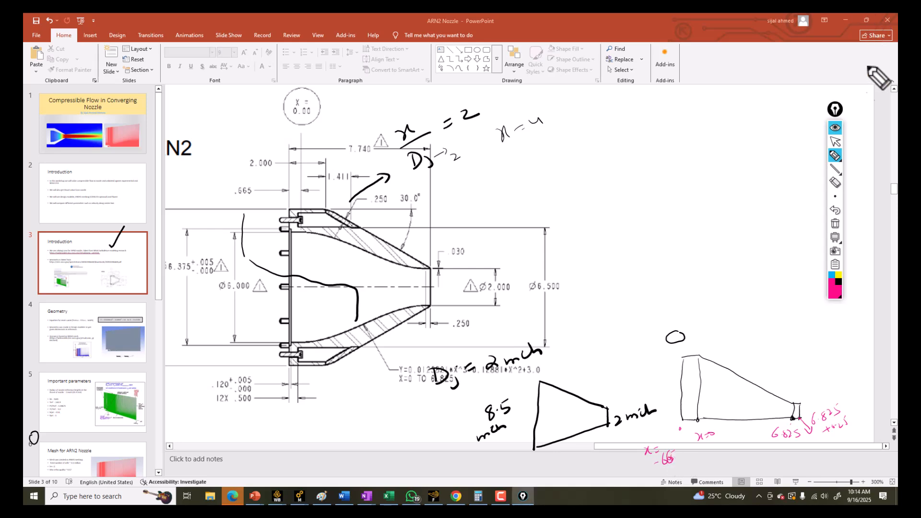
Hide the annotations and calculate 6.825 + 0.25 in Calculator
left_click(836, 128)
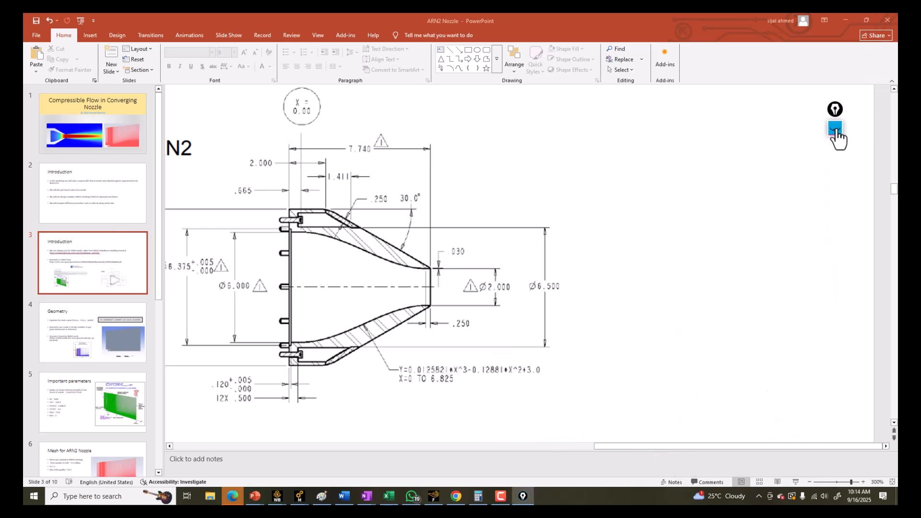
left_click(123, 496)
type("ca")
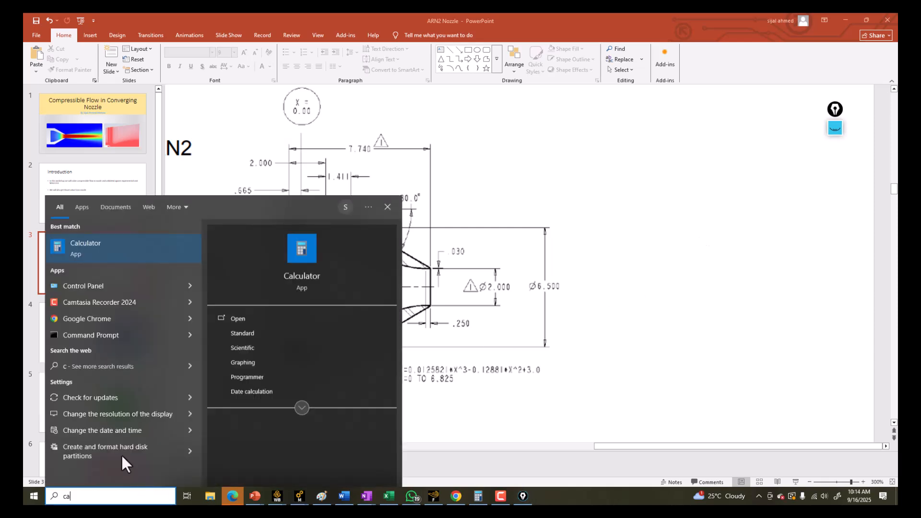
left_click(99, 240)
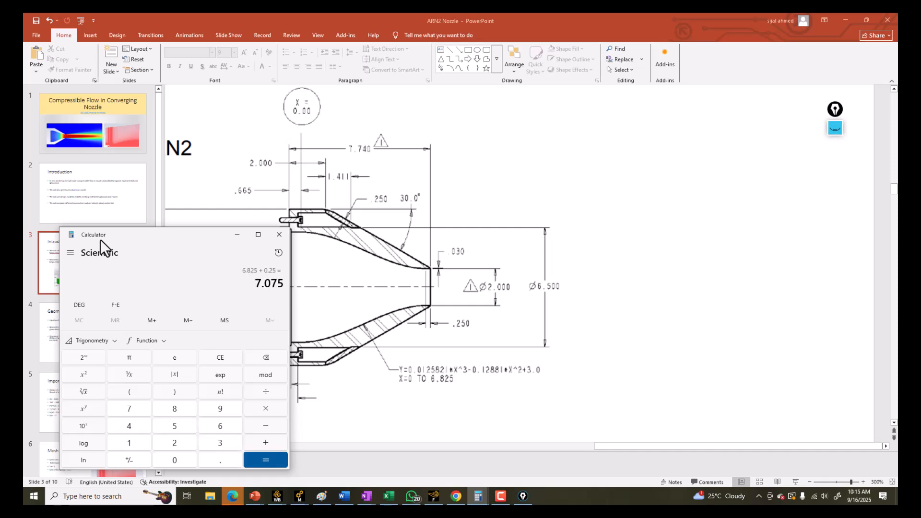
left_click(238, 235)
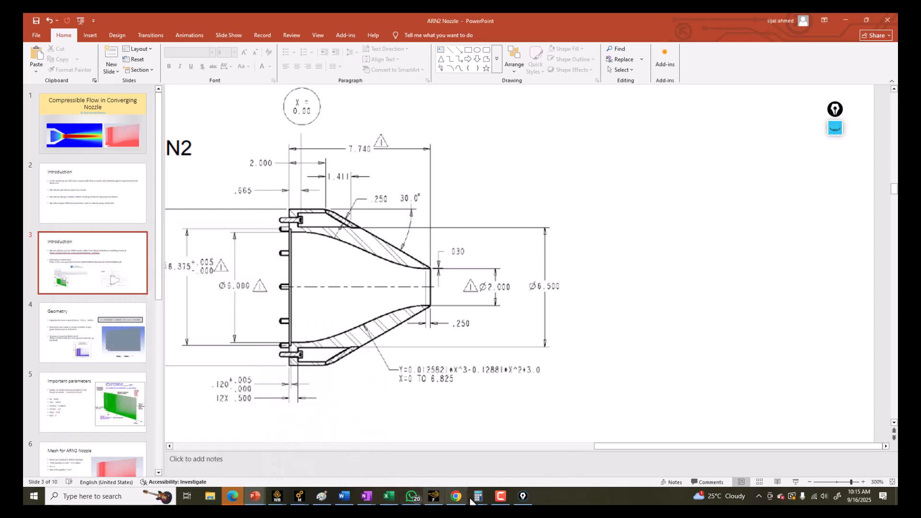
mouse_move(478, 496)
left_click(501, 475)
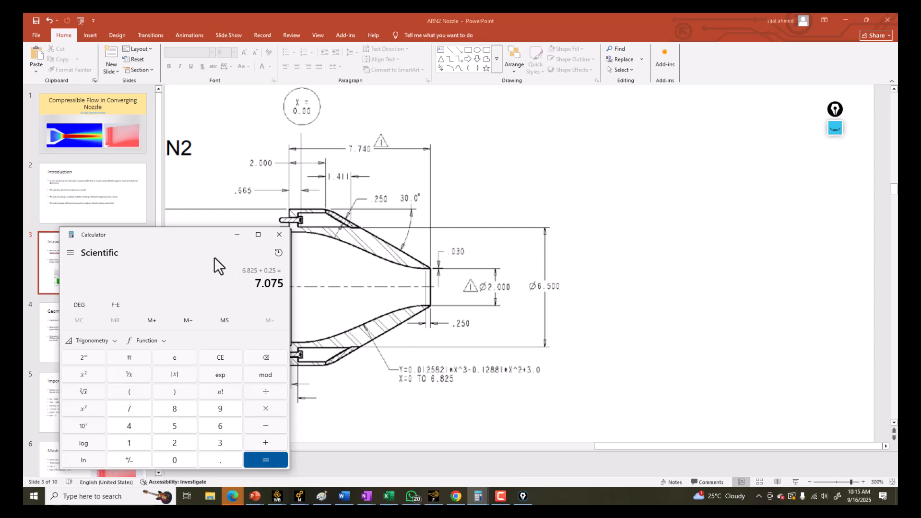
left_click(237, 234)
Show the annotations again and write 0.7075 above the nozzle exit with an arrow pointing up to it
left_click(836, 132)
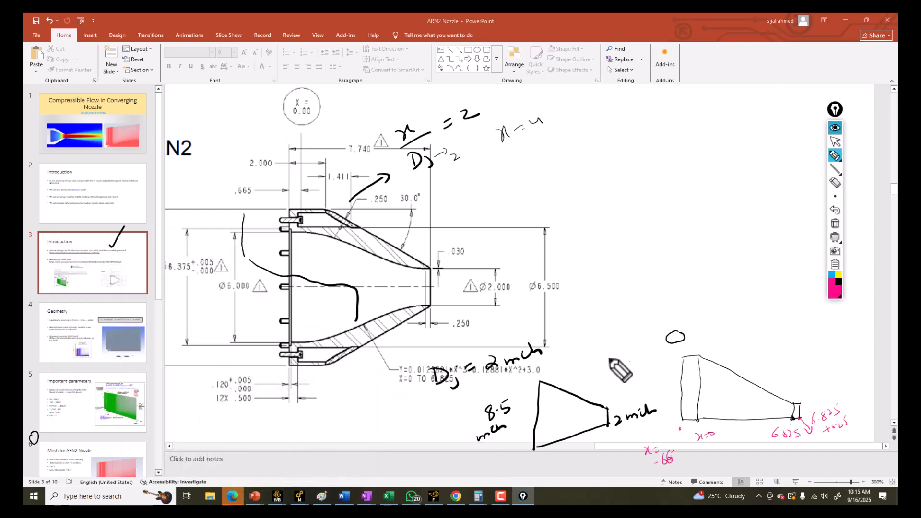
mouse_move(771, 365)
left_mouse_down()
mouse_move(780, 370)
mouse_move(763, 372)
mouse_move(784, 365)
left_mouse_up()
left_click(769, 370)
left_click_drag(786, 357, 791, 366)
left_click_drag(797, 354, 798, 363)
left_click_drag(799, 353, 804, 351)
left_click_drag(802, 398, 798, 373)
left_click_drag(796, 376, 801, 376)
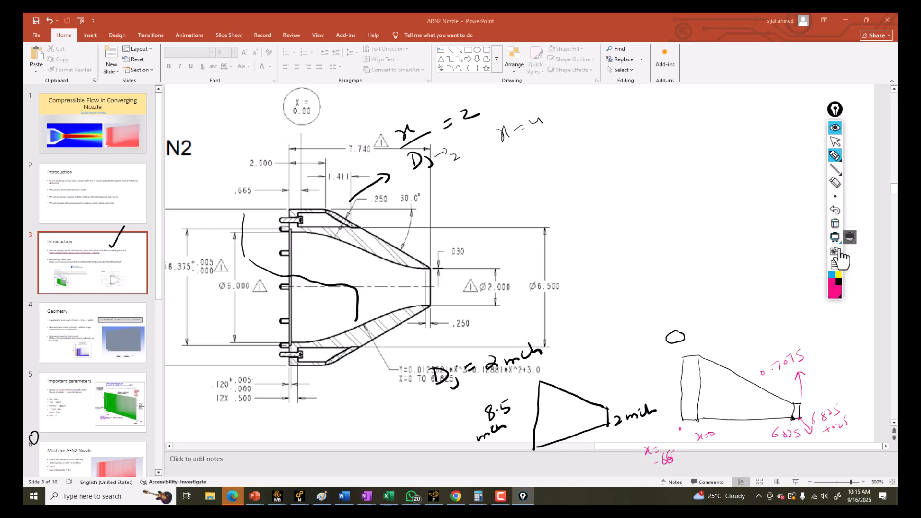
Switch the pen colour to blue and draw a centreline extending downstream from the nozzle exit, labelled 4
left_click(832, 275)
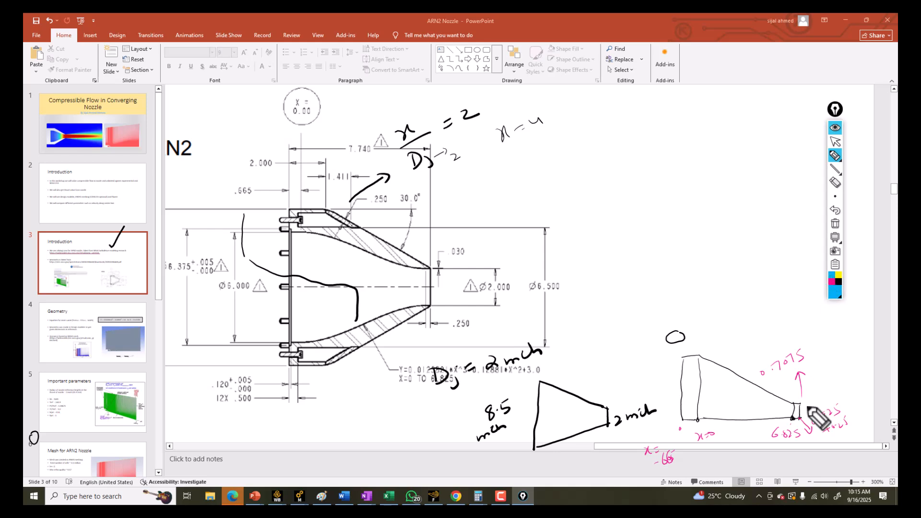
mouse_move(800, 418)
left_mouse_down()
mouse_move(883, 420)
mouse_move(886, 411)
left_mouse_up()
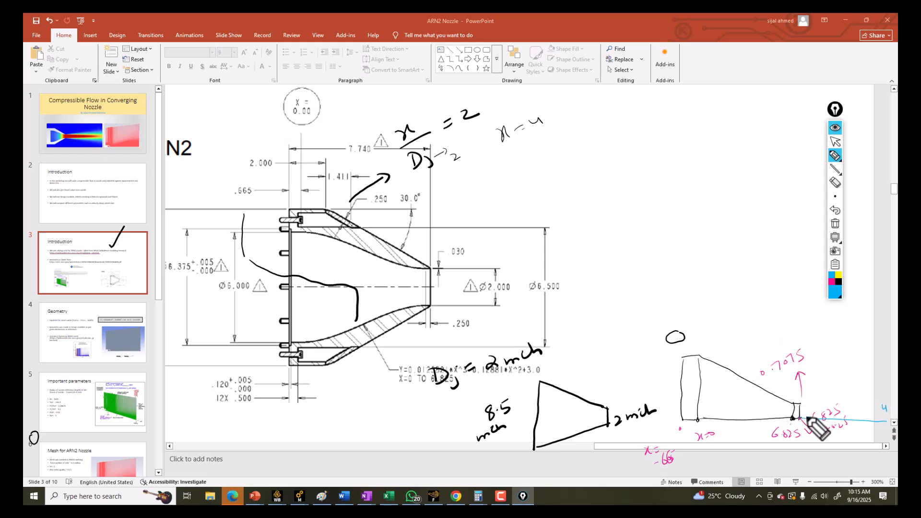
Correct the exit coordinate above the arrow to 7.075 and write 7.075 + 4 = above it
mouse_move(770, 364)
left_mouse_down()
mouse_move(777, 373)
mouse_move(760, 373)
left_mouse_up()
left_click(783, 368)
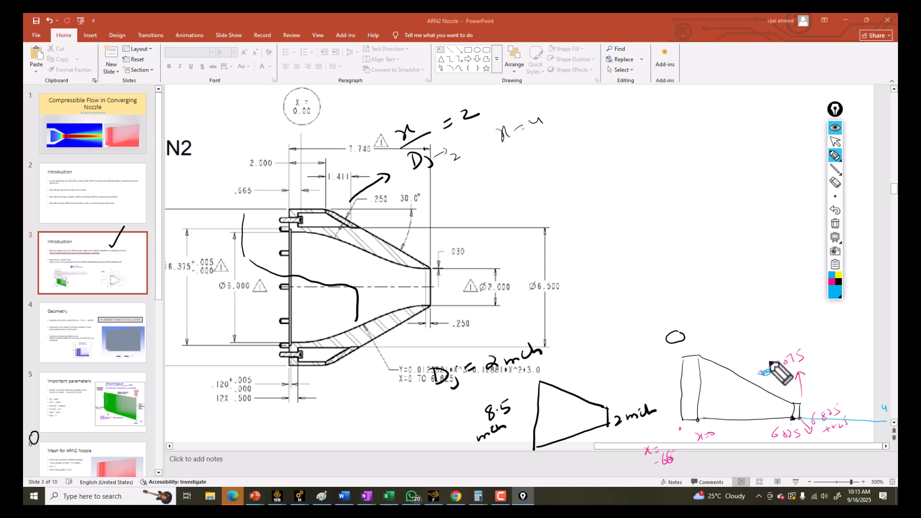
mouse_move(730, 337)
left_mouse_down()
mouse_move(736, 349)
mouse_move(809, 323)
left_mouse_up()
left_click_drag(804, 329, 810, 327)
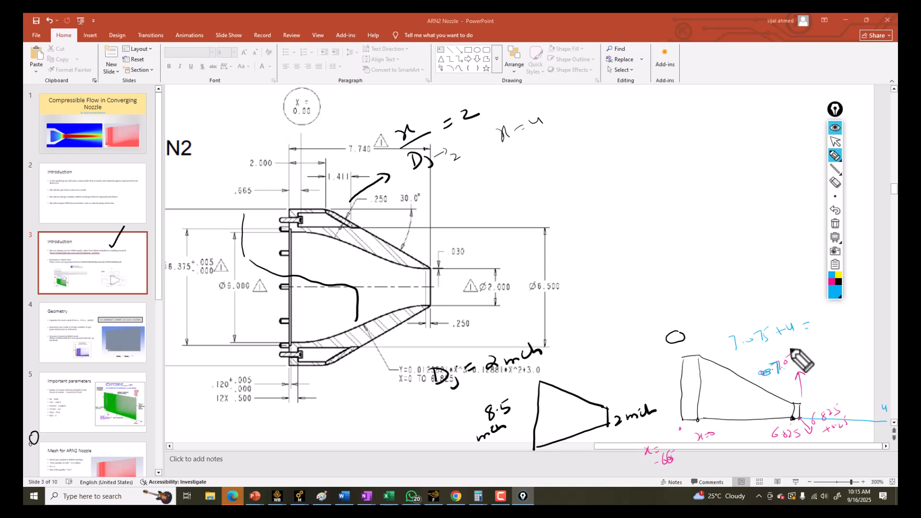
left_click_drag(789, 356, 794, 365)
left_click_drag(803, 351, 798, 364)
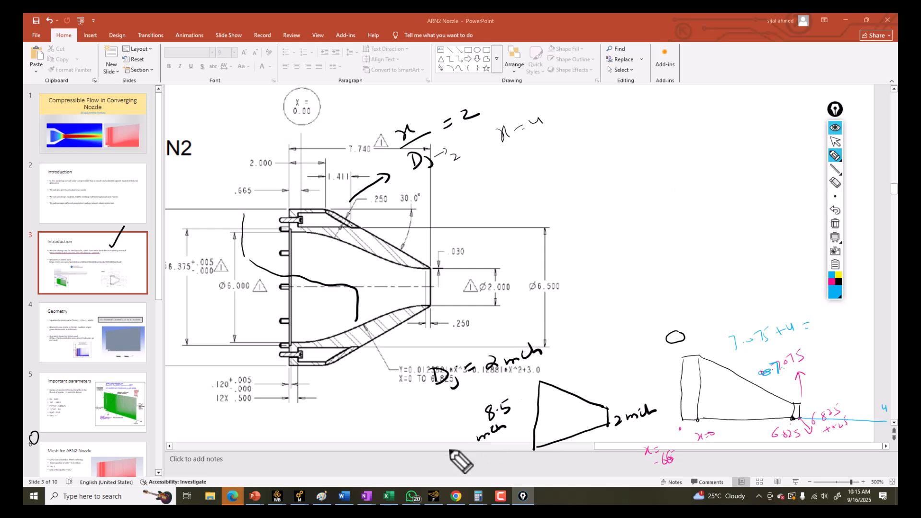
Clear all annotations from the screen and collapse the annotation tools
mouse_move(832, 242)
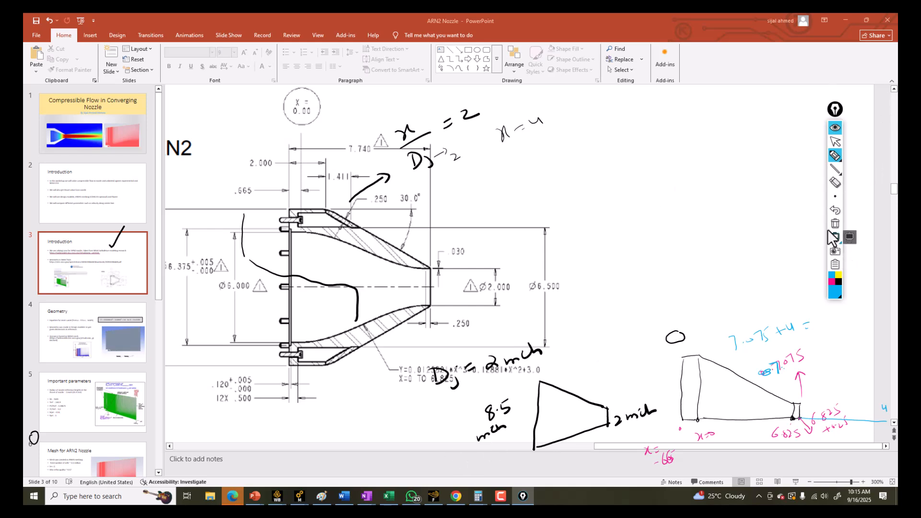
left_click(835, 223)
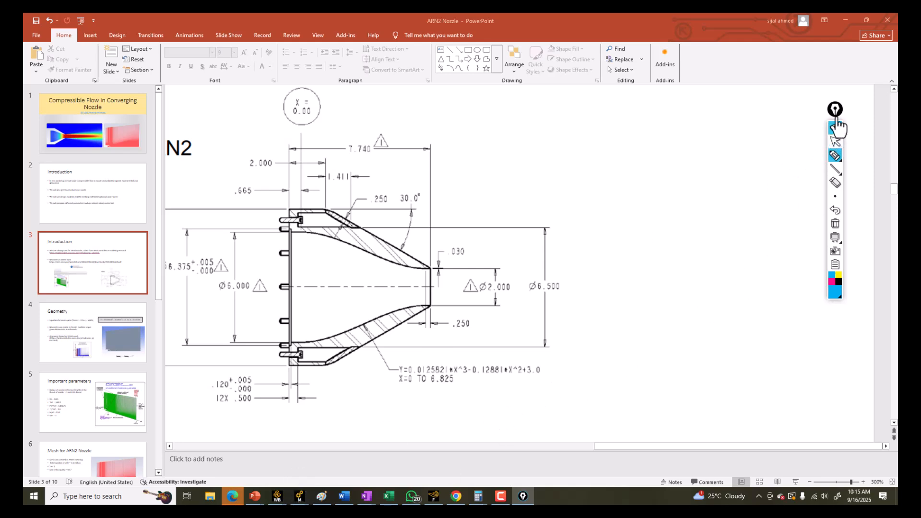
left_click(835, 132)
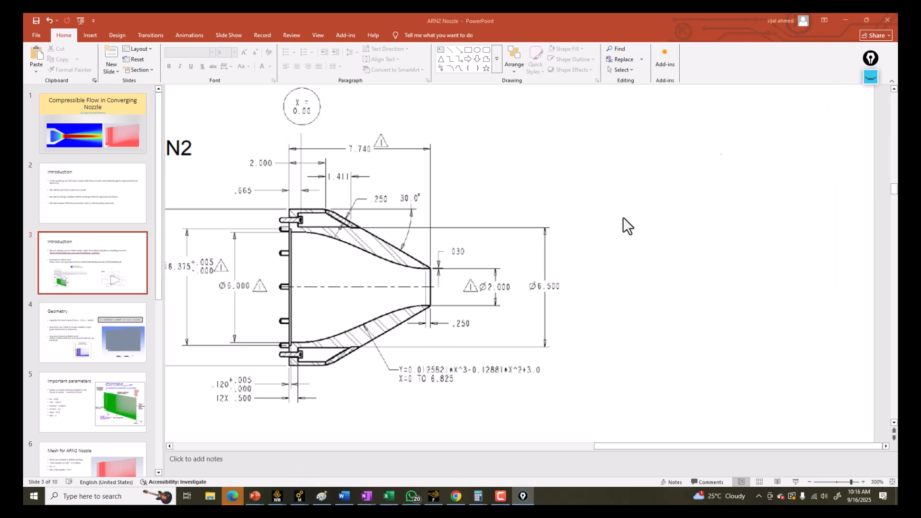
Switch to Calculator and compute 6.825 + 0.25 + 4 for the x location of the profile
left_click(155, 501)
type("ca")
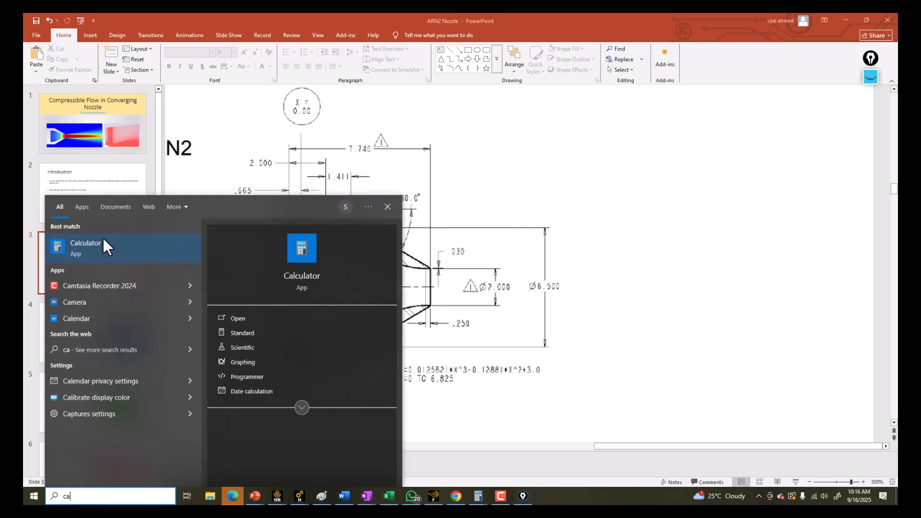
left_click(103, 238)
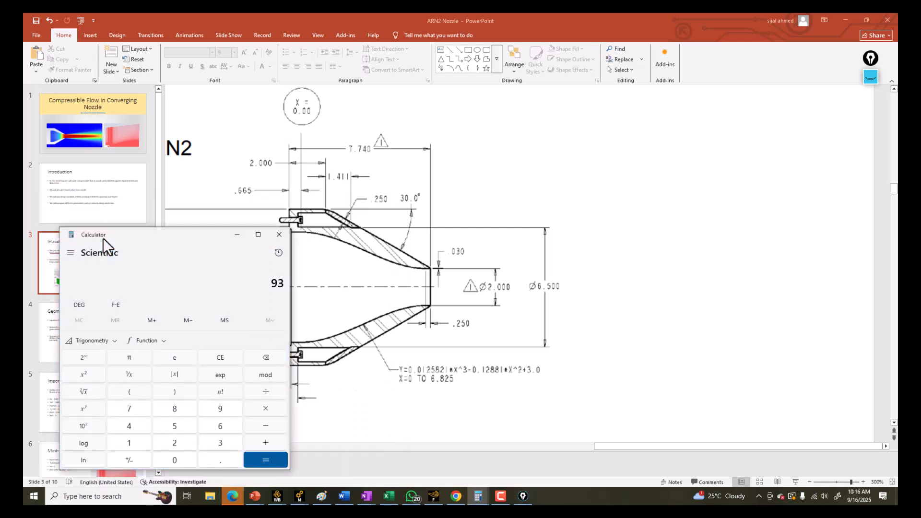
type("1")
key("Return")
type("6.825 + 0.25 + 4")
key("Return")
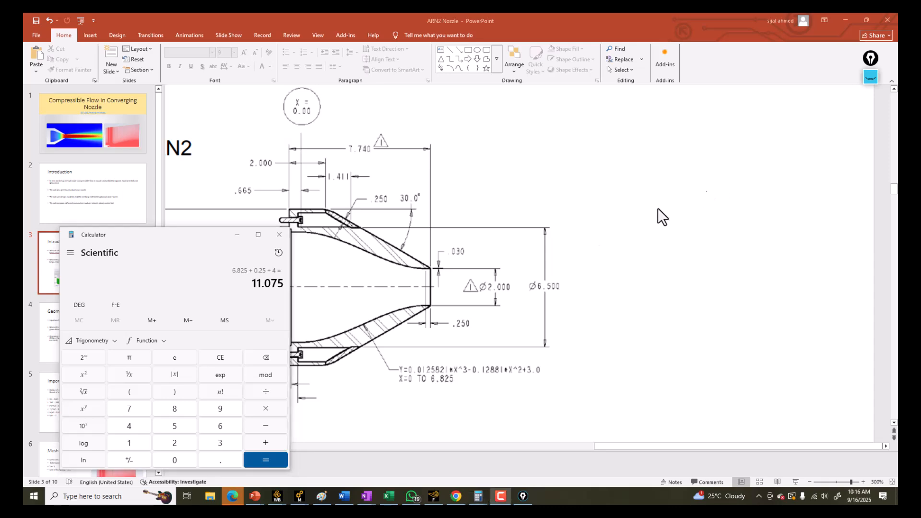
Switch to Ansys Fluent, shrink its window to leave the calculator accessible, and start a new line/rake surface
left_click(433, 496)
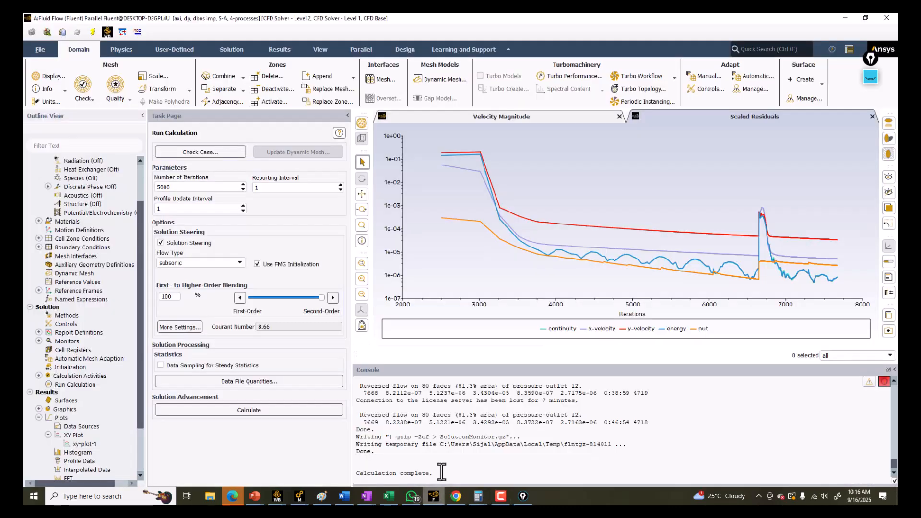
double_click(700, 18)
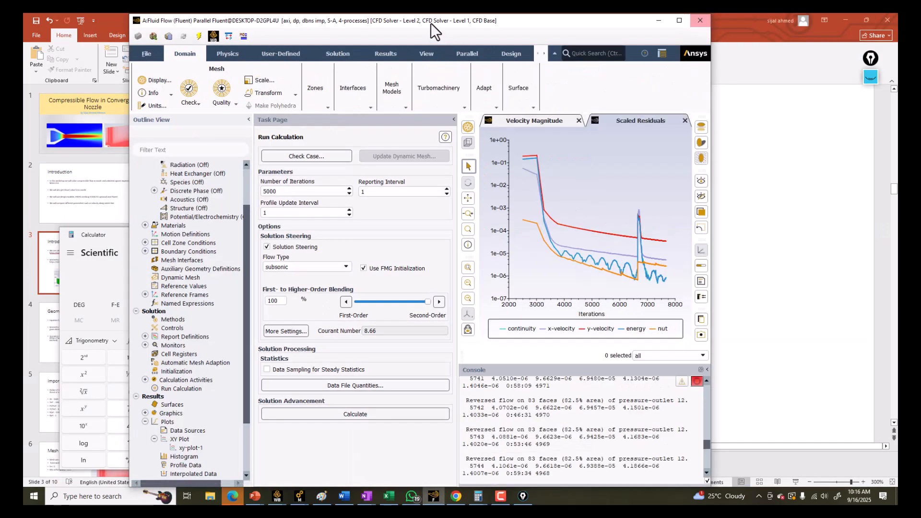
left_click_drag(493, 28, 616, 30)
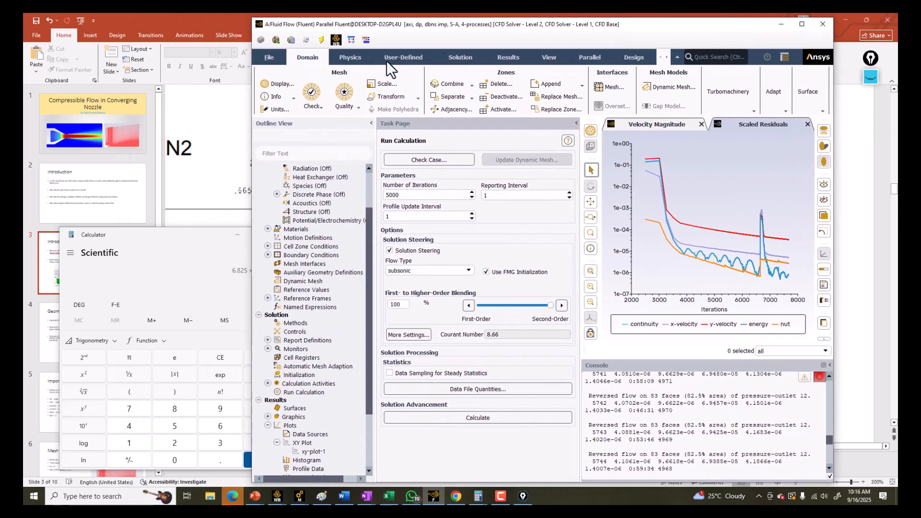
left_click(509, 57)
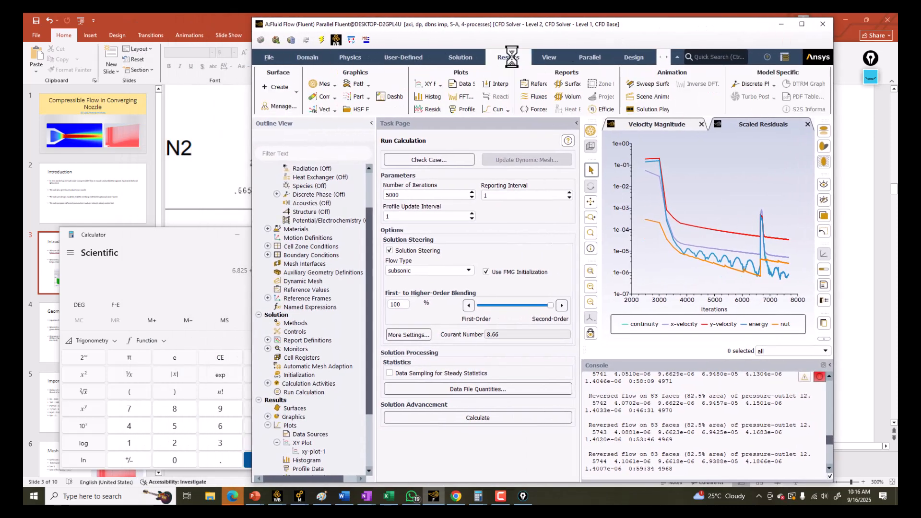
left_click(289, 88)
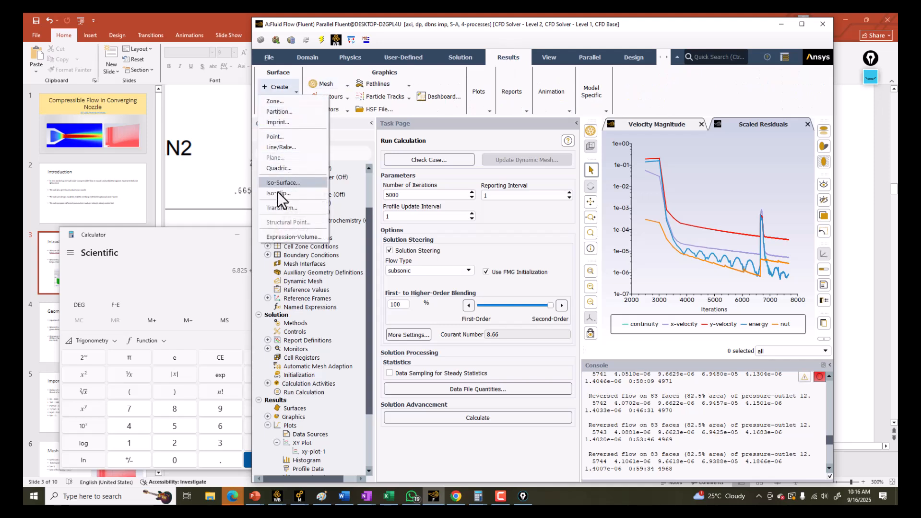
left_click(285, 147)
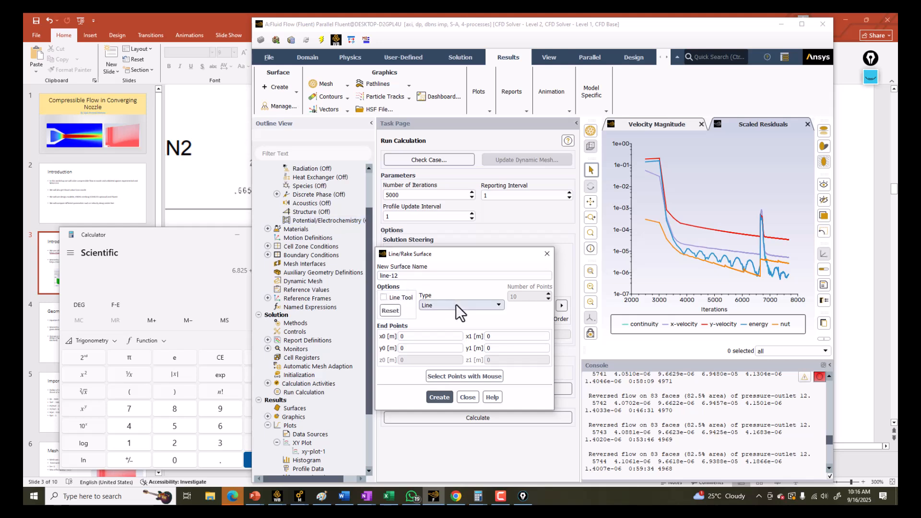
Set both x end coordinates of the new line surface to 11.075 m
left_click_drag(179, 235, 138, 209)
left_click(424, 336)
type("11.075")
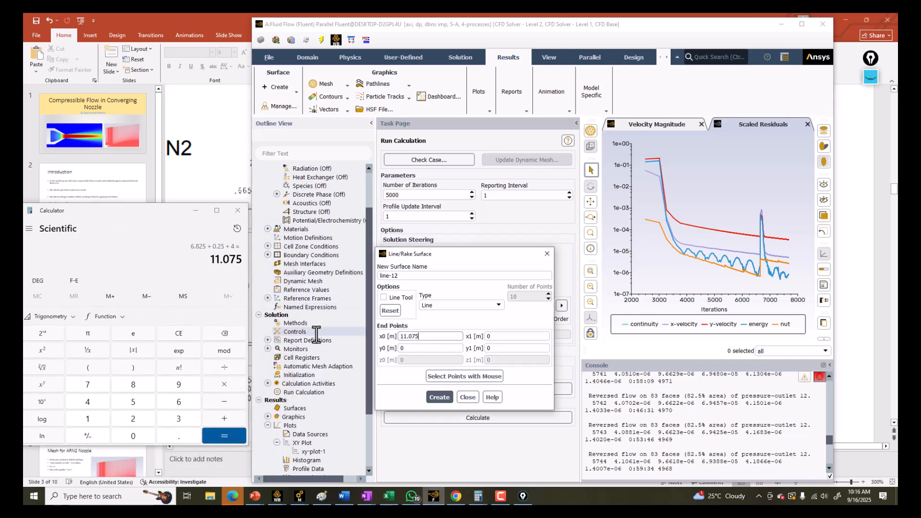
left_click(507, 336)
type("11.075")
Check the NASA profile plots, set the line's y range from 0 to 3 m and try to create the surface
left_click(456, 497)
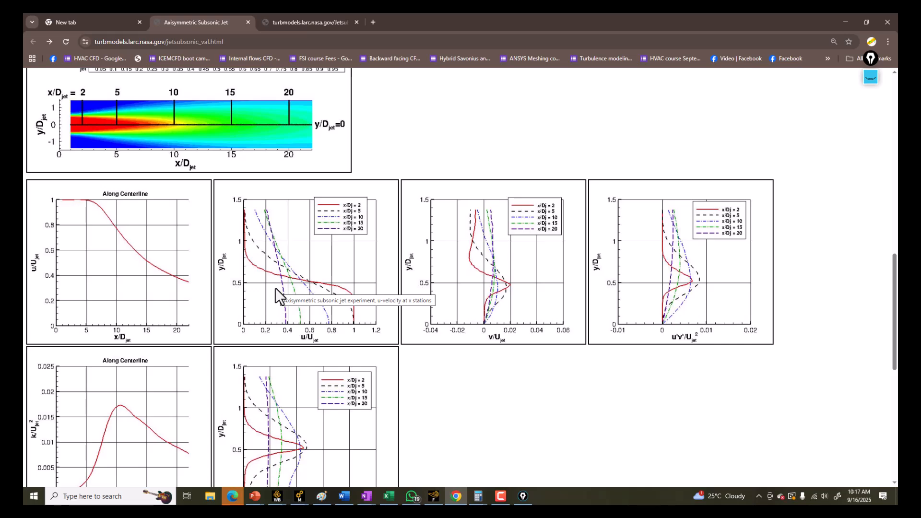
left_click(433, 497)
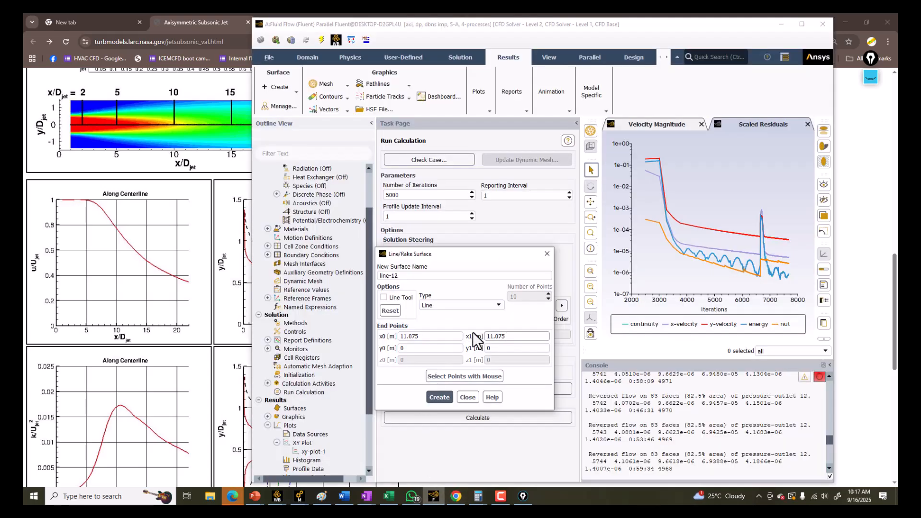
key("Tab")
type("3")
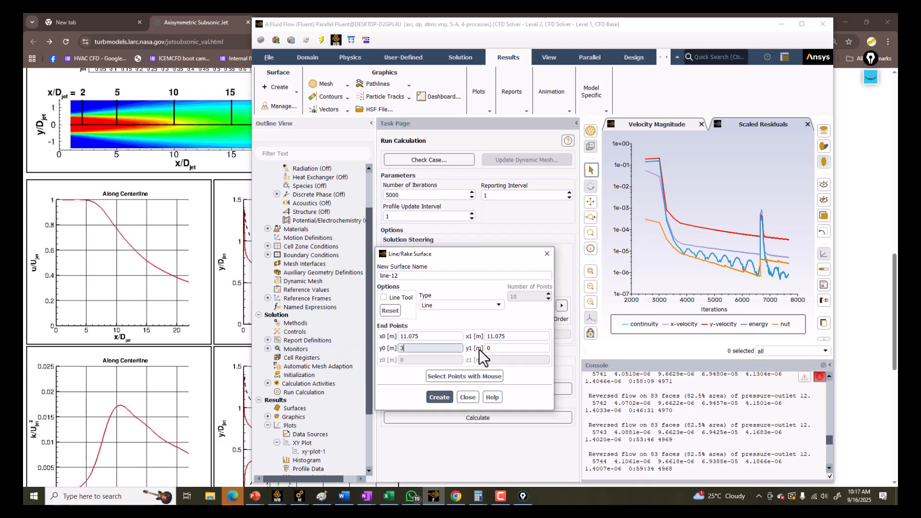
key("Tab")
left_click_drag(444, 349, 377, 348)
type("0")
left_click_drag(507, 349, 479, 349)
type("3")
left_click(438, 397)
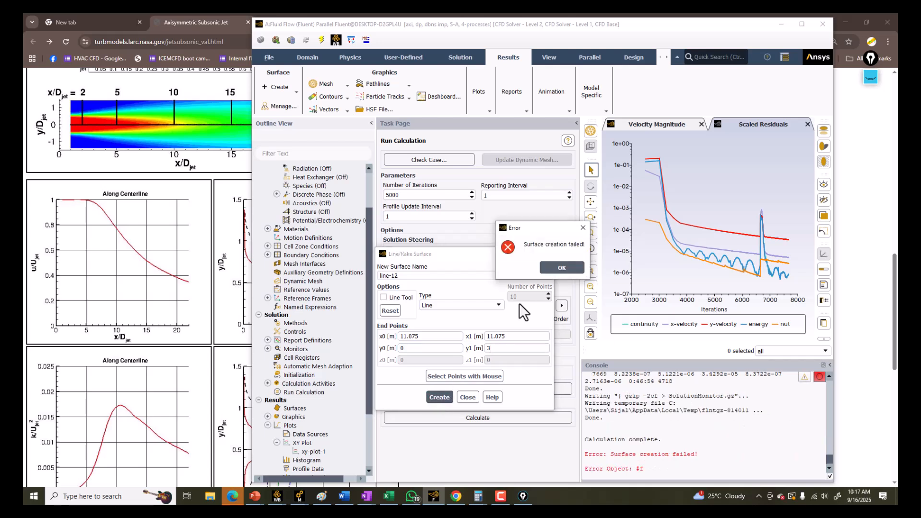
left_click(560, 267)
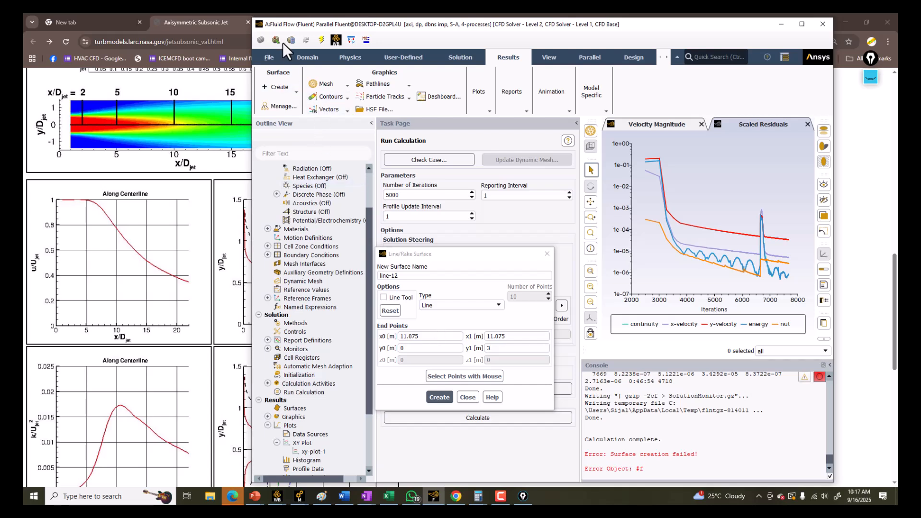
Change the length unit of the Fluent case to inches
left_click(307, 57)
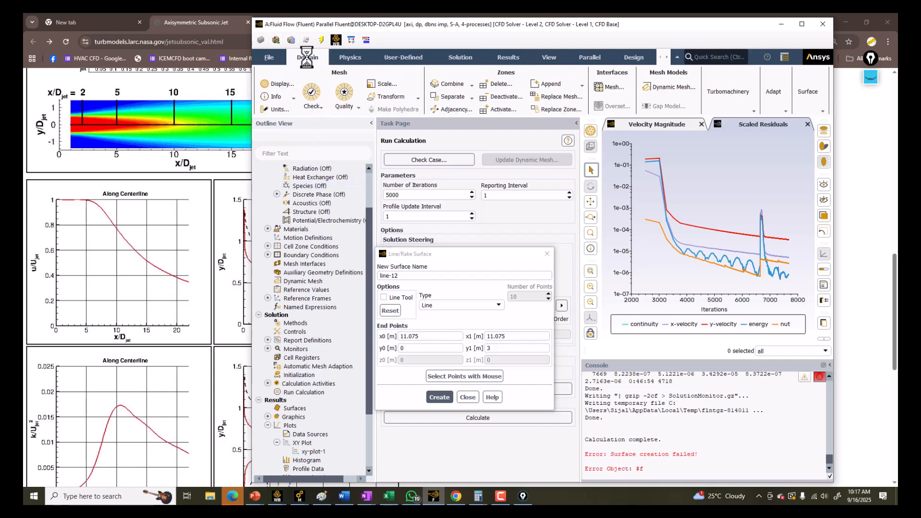
left_click(279, 110)
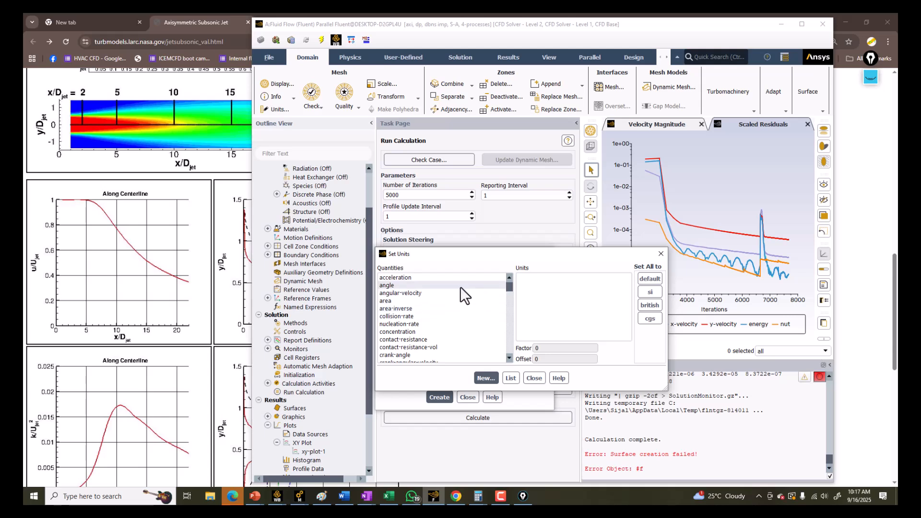
left_click(386, 301)
key("l")
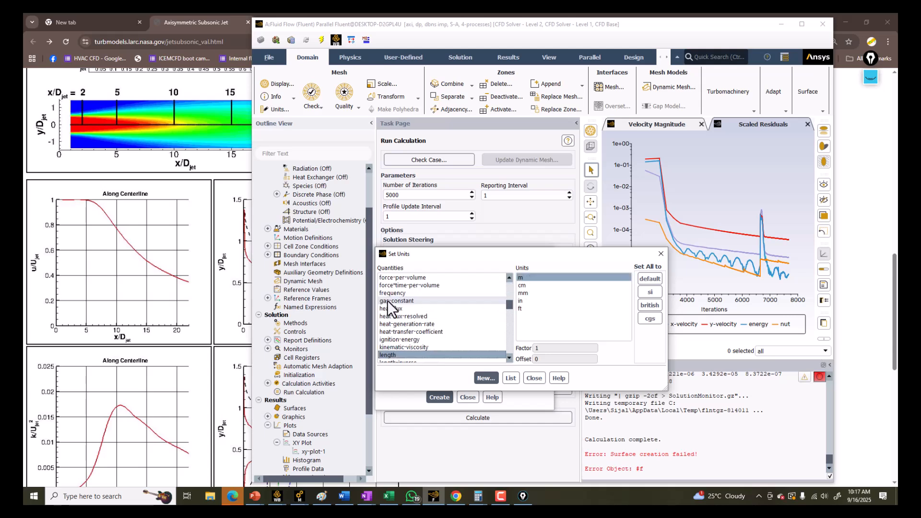
left_click(524, 301)
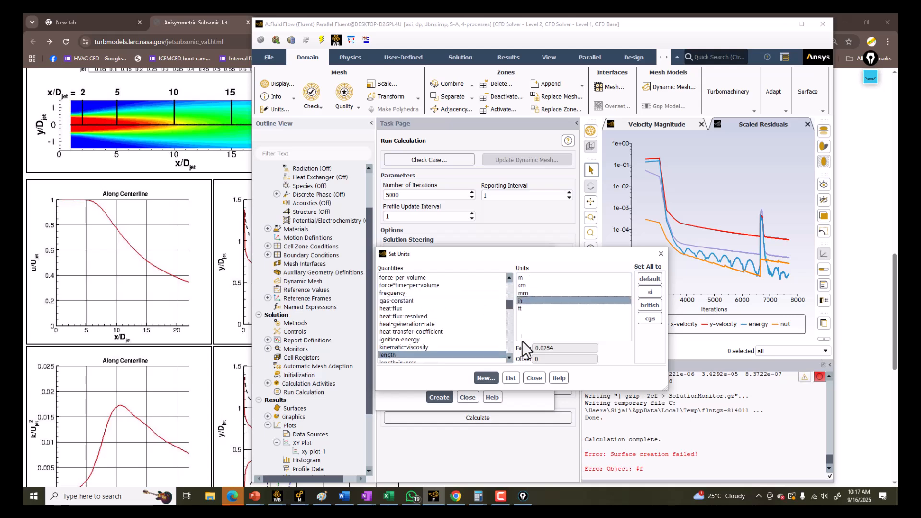
left_click(534, 379)
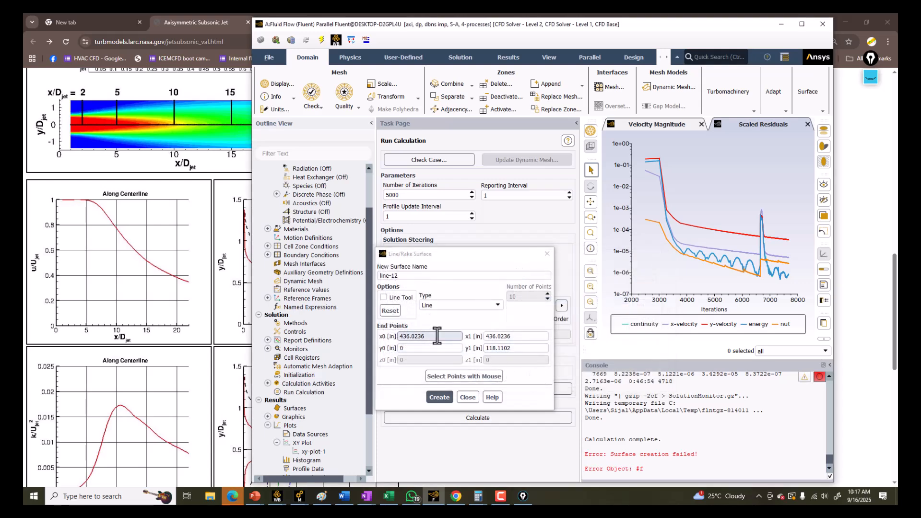
Bring the calculator result back into view and set x0 and x1 of the line surface to 11.075 in
left_click_drag(446, 336, 342, 338)
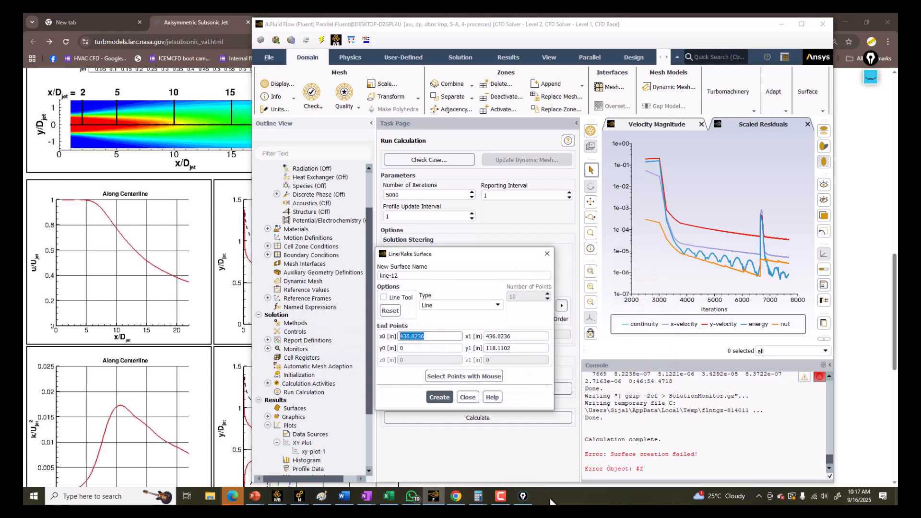
left_click(475, 498)
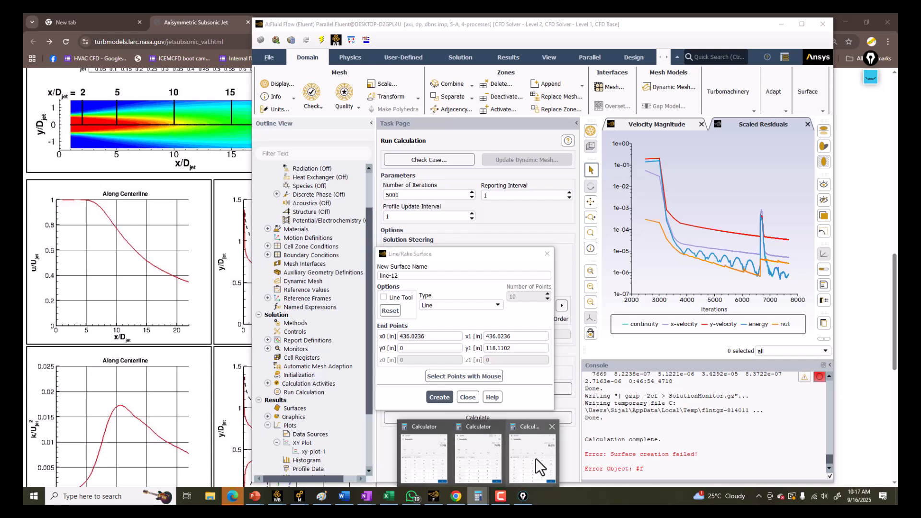
left_click(535, 459)
triple_click(438, 337)
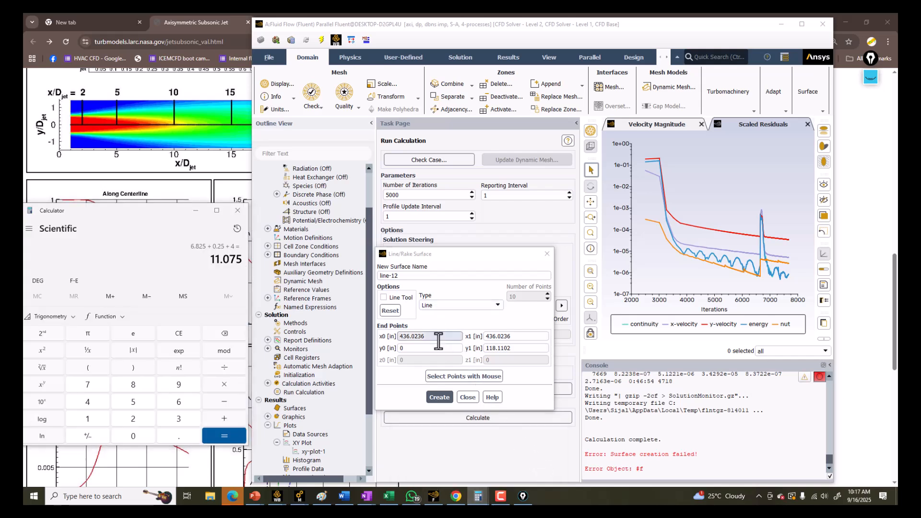
type("11.0")
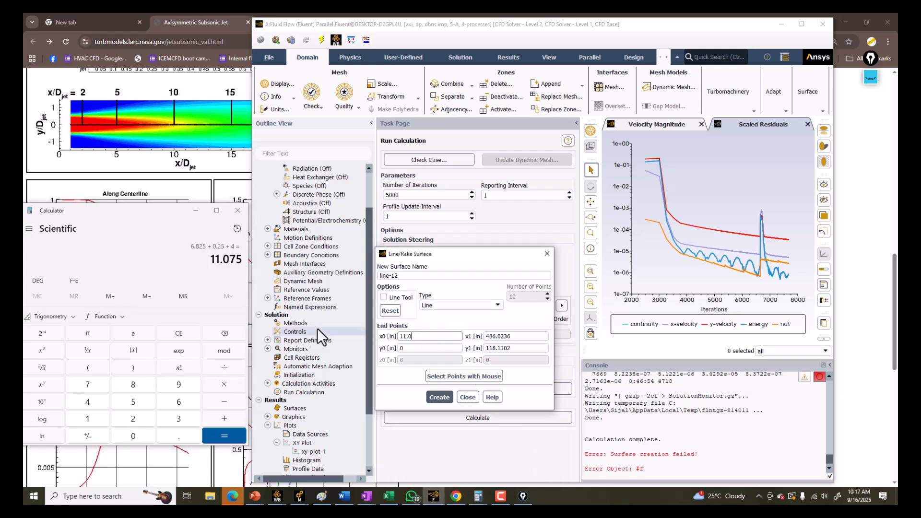
type("75")
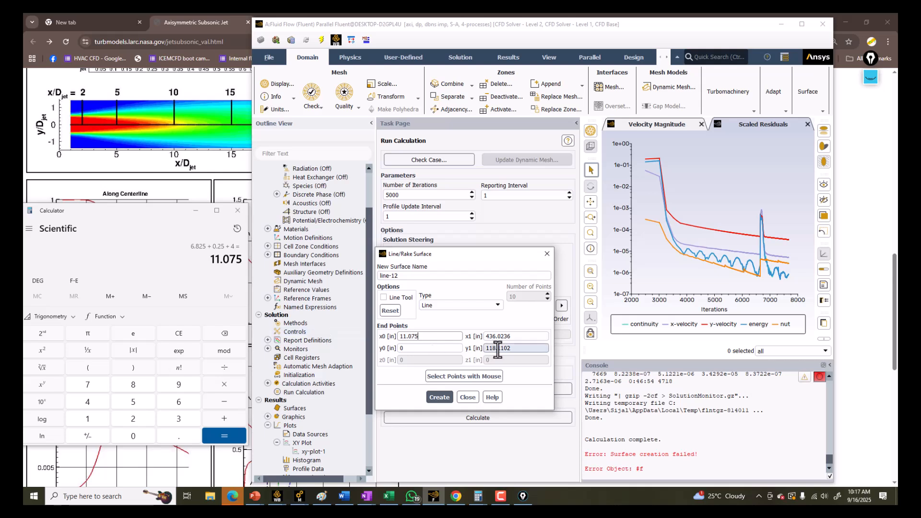
triple_click(494, 336)
type("11.075")
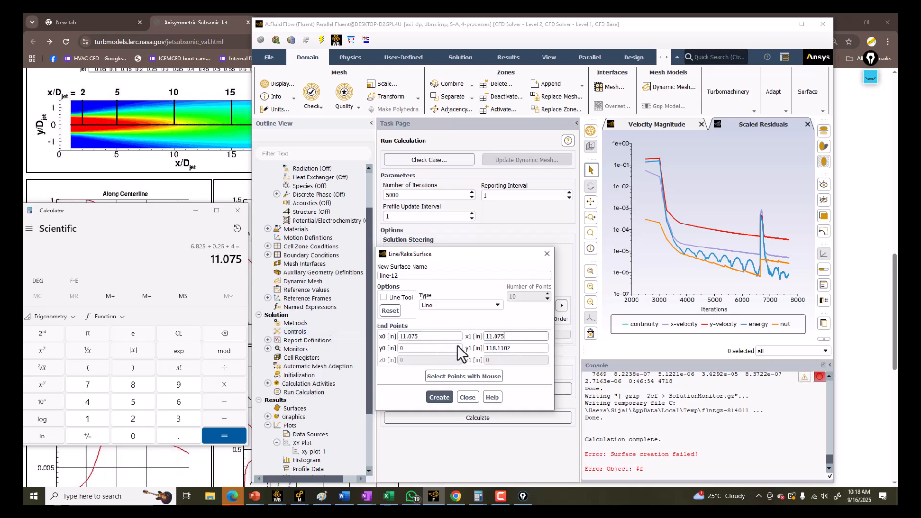
Set the line's y1 coordinate to 3 in and create the line surface line-12
triple_click(511, 348)
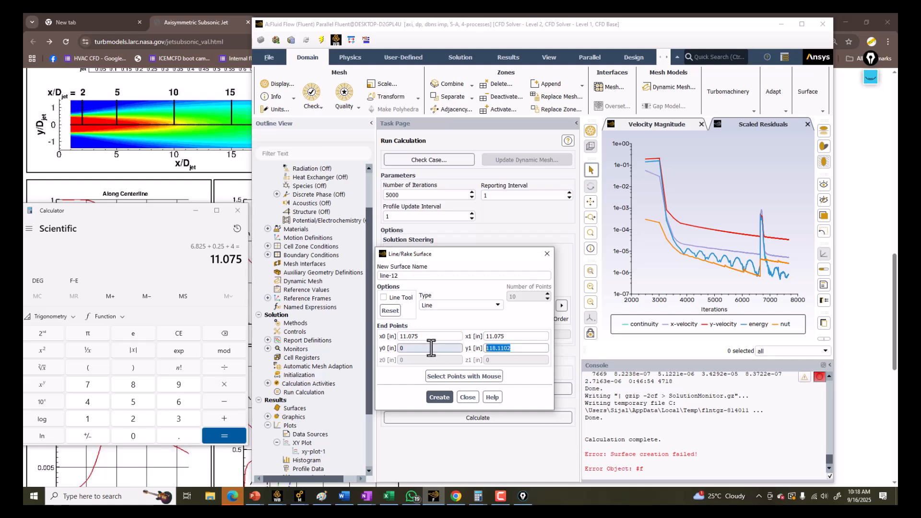
type("3")
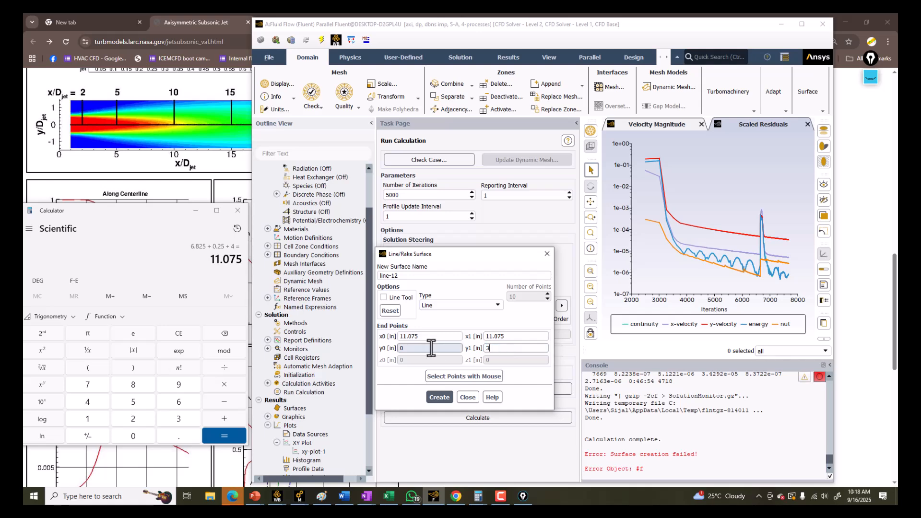
left_click(432, 399)
left_click(469, 397)
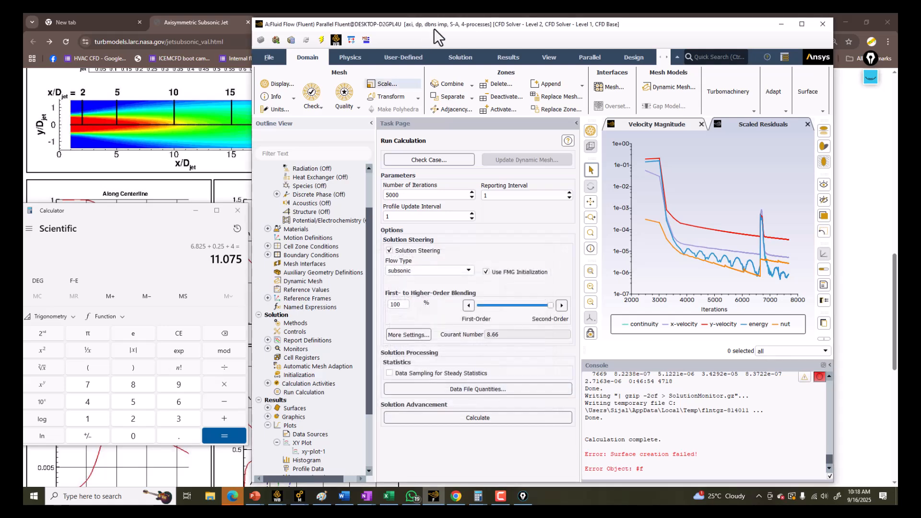
Display the mesh with interior-surface_body and surface_body excluded so that only the domain outline is drawn
left_click(509, 58)
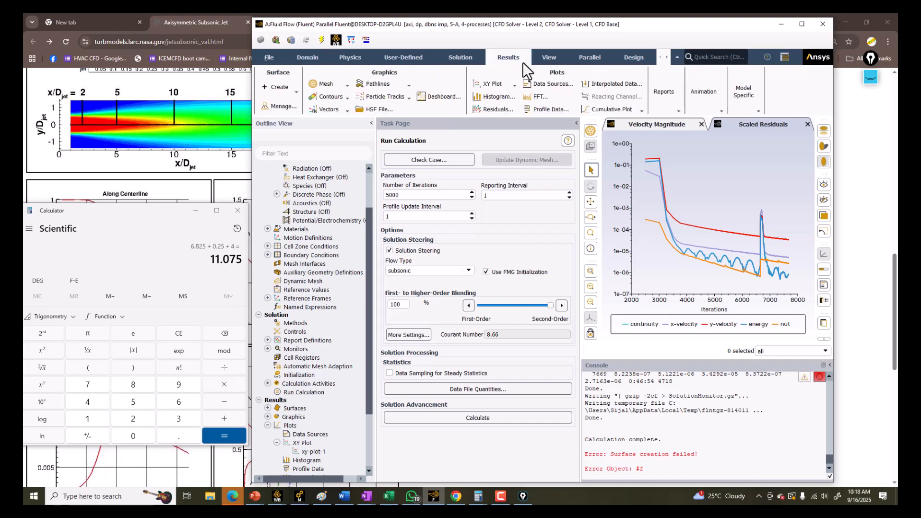
left_click(310, 58)
left_click(283, 82)
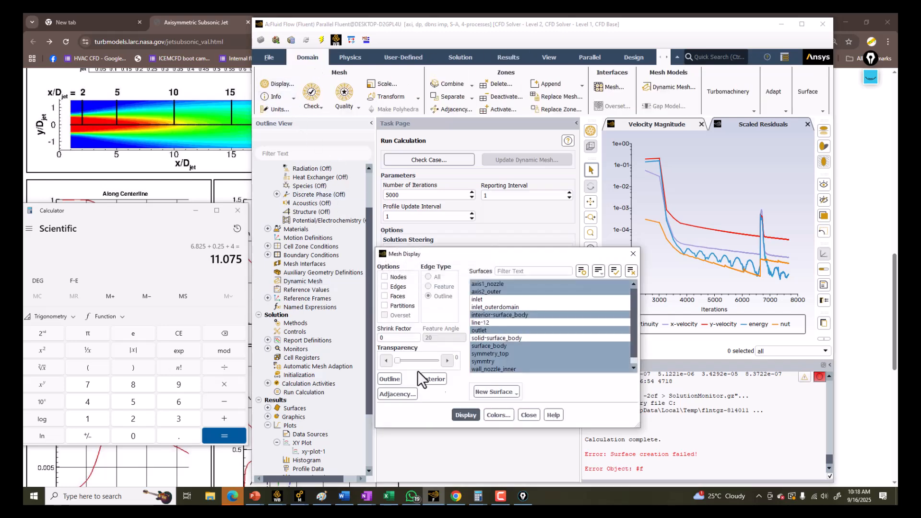
left_click(466, 414)
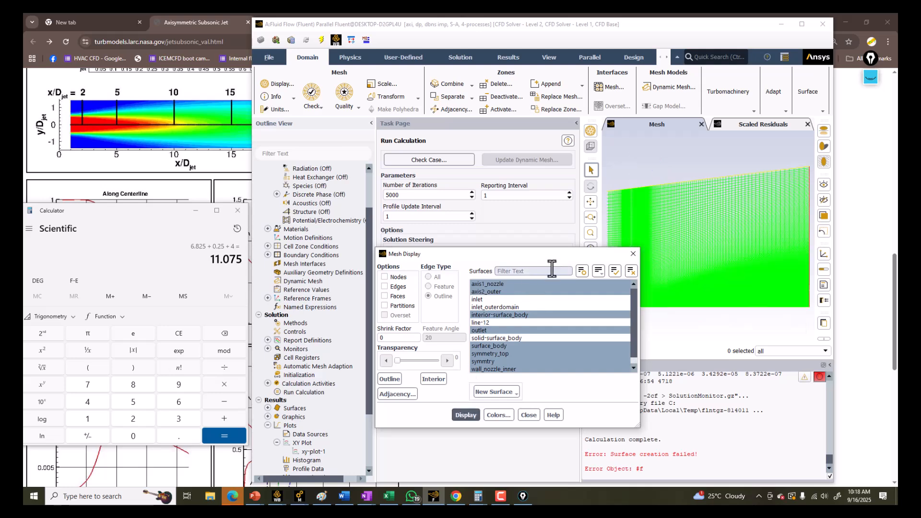
left_click(503, 316)
left_click(465, 414)
left_click_drag(535, 250, 453, 208)
left_click(411, 303)
left_click(391, 373)
Maximize the Fluent window and move the Mesh Display dialog clear of the domain outline
left_click_drag(635, 24, 634, 14)
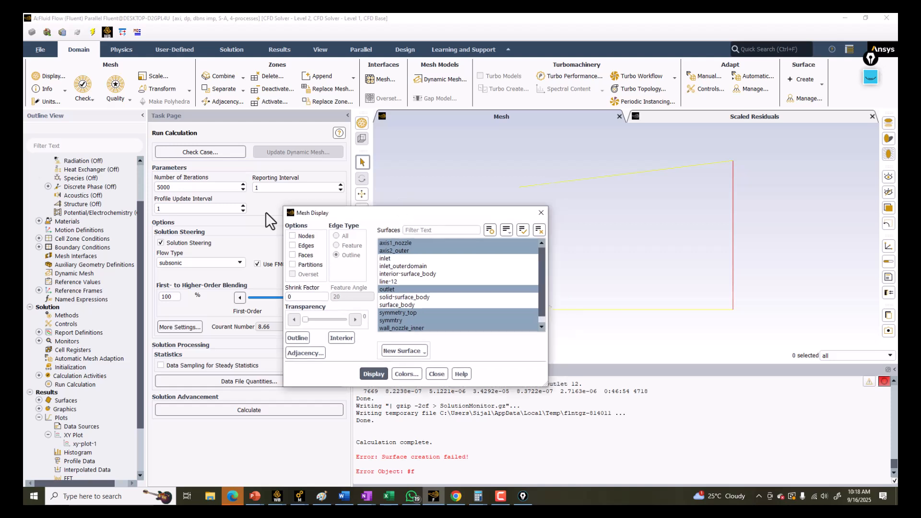
left_click_drag(330, 213, 169, 199)
scroll(532, 283, "up", 2)
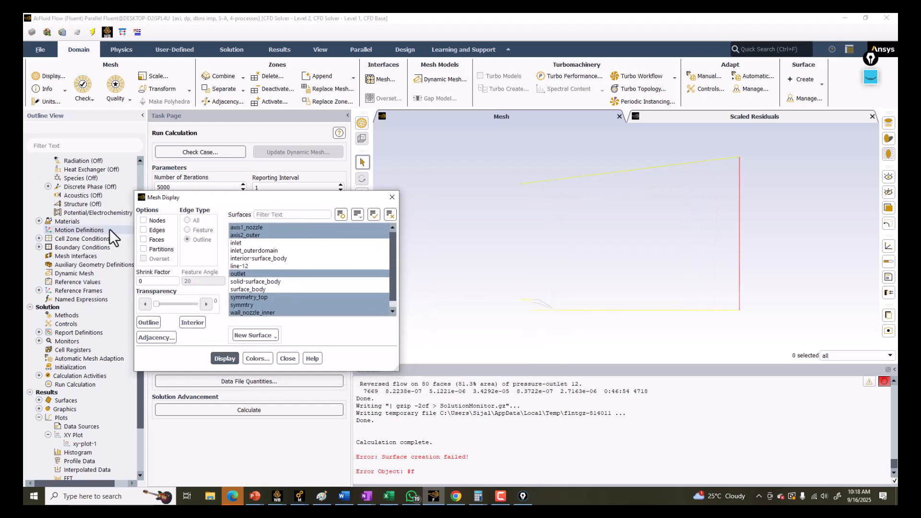
Color the mesh display by surface and redraw the domain outline
left_click(257, 359)
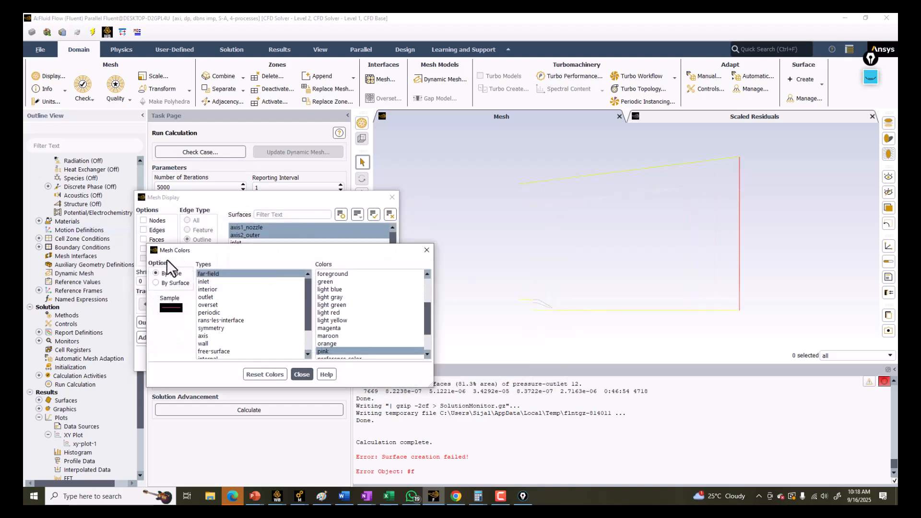
left_click(171, 284)
left_click(302, 375)
left_click(224, 359)
scroll(500, 329, "up", 3)
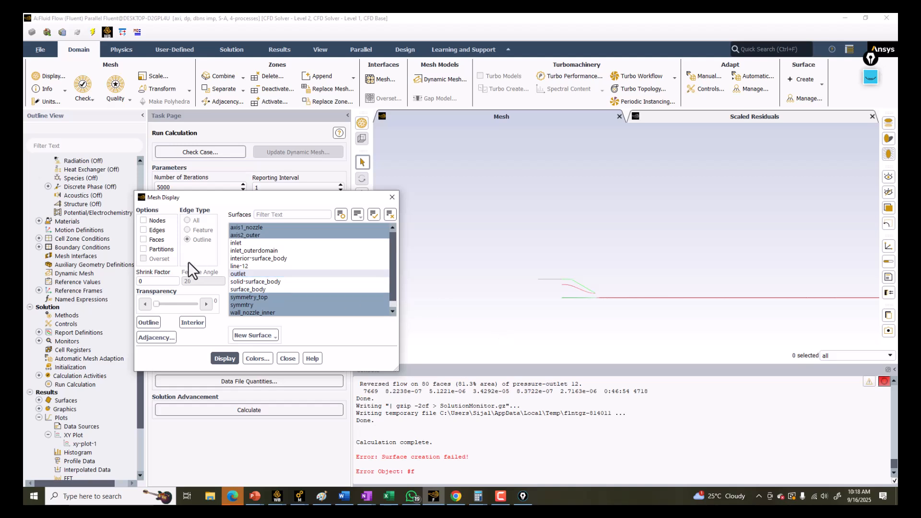
Add inlet, inlet_outerdomain and line-12 to the surfaces shown in the mesh display around the nozzle
left_click(242, 243)
left_click(239, 250)
left_click(225, 359)
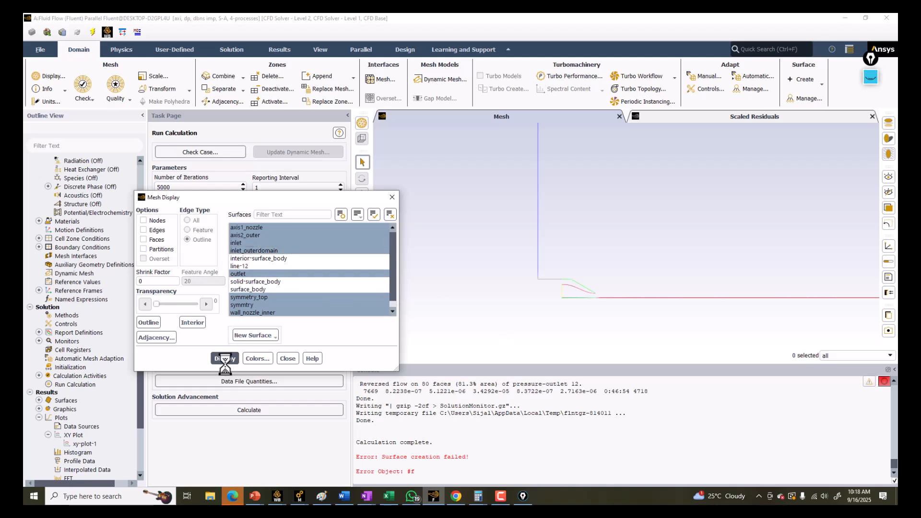
scroll(623, 292, "up", 3)
left_click_drag(519, 280, 560, 231)
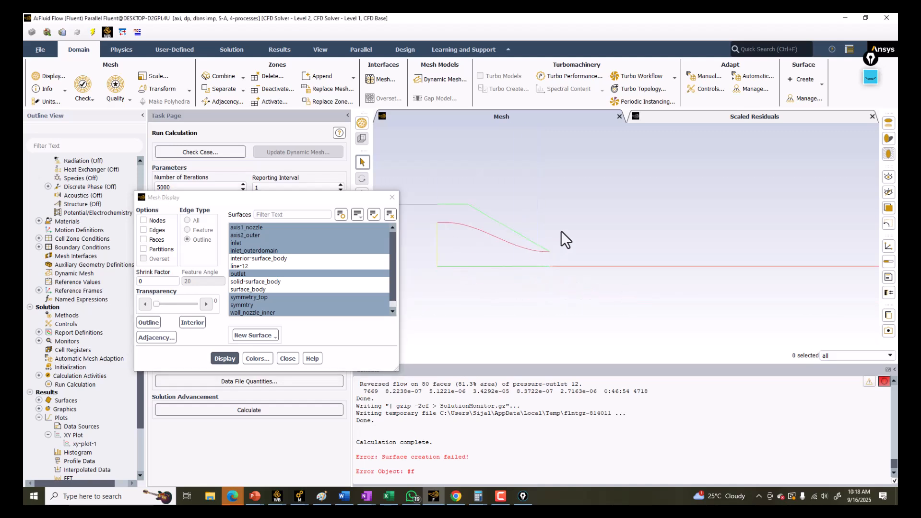
left_click(248, 266)
left_click(225, 358)
scroll(582, 269, "up", 2)
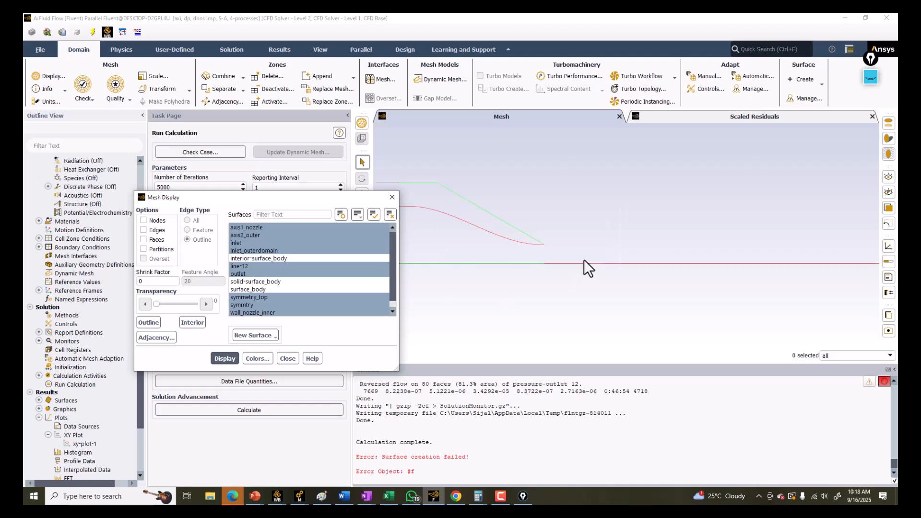
Set the mesh colors to by type, check the color of the surface type, and redraw the mesh
left_click(253, 359)
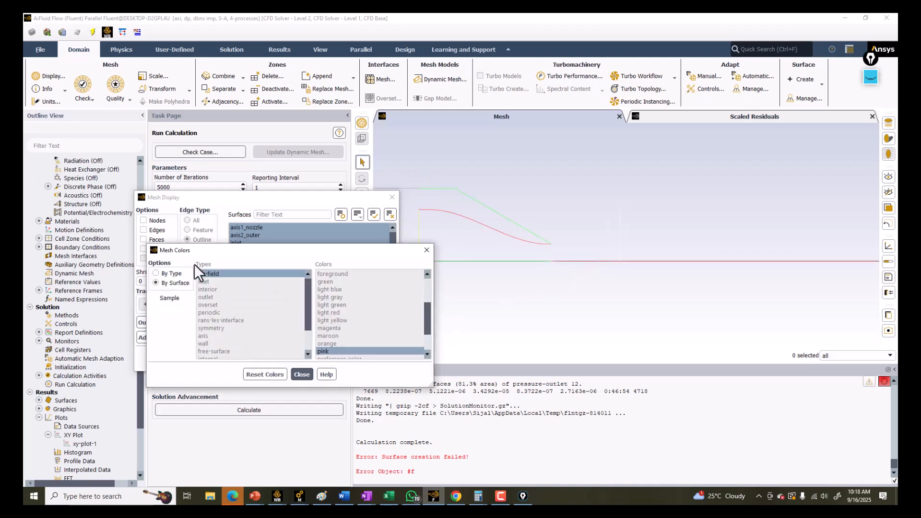
left_click(173, 273)
scroll(258, 327, "down", 2)
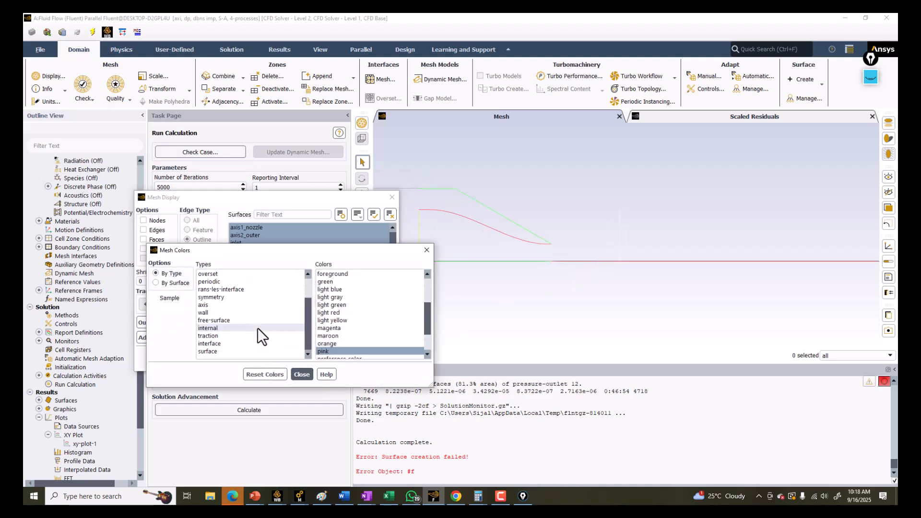
left_click(220, 350)
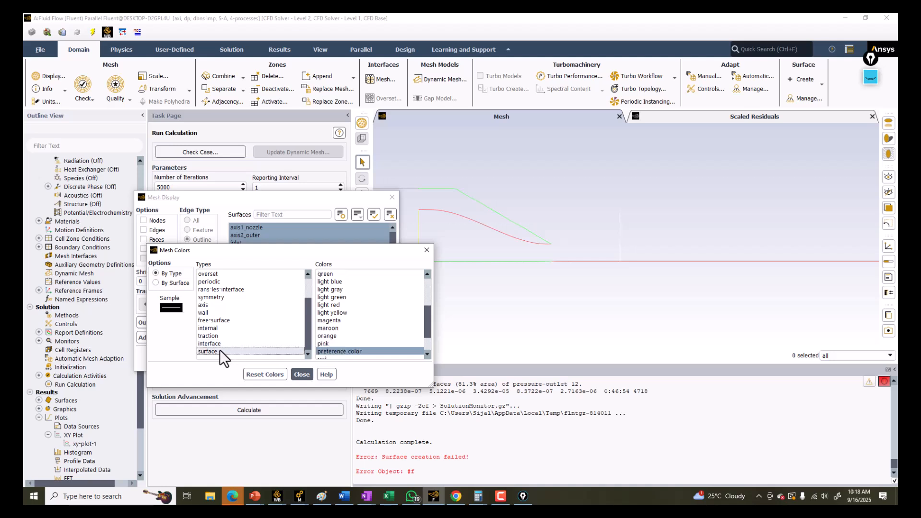
scroll(370, 284, "up", 3)
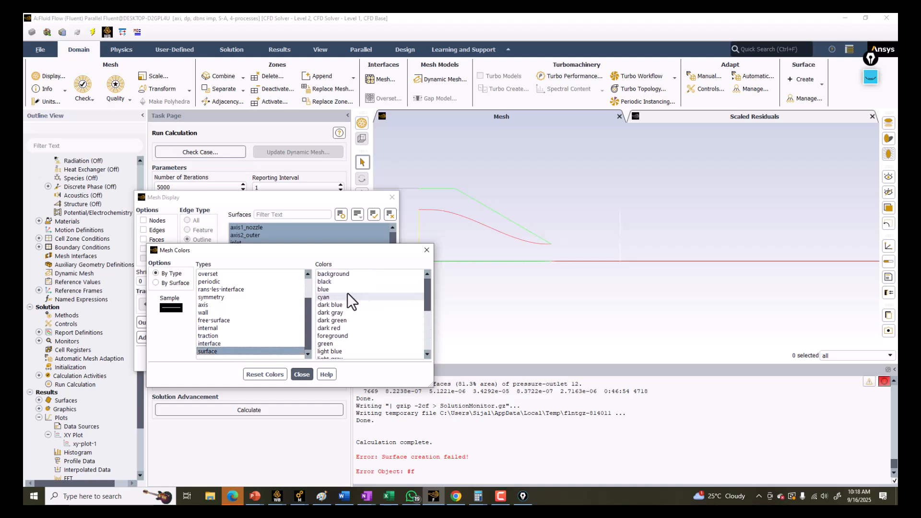
left_click(302, 374)
left_click(219, 359)
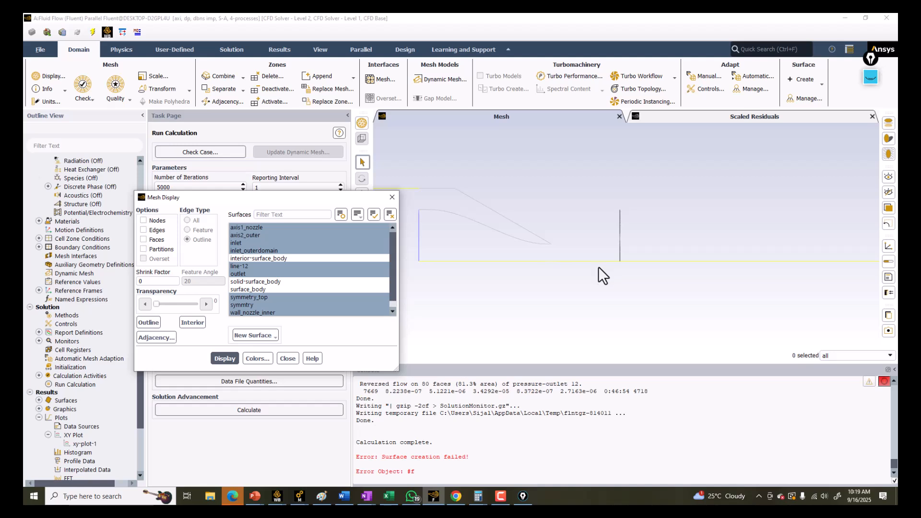
left_click(312, 267)
left_click(312, 268)
Start a new XY plot with plot direction X 0, Y 1 and the Velocity category as the Y axis function
left_click(275, 49)
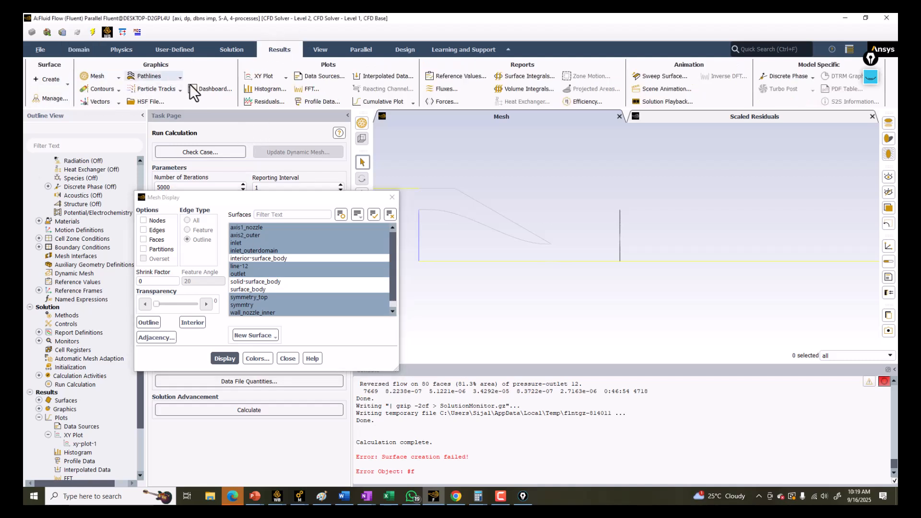
left_click(267, 76)
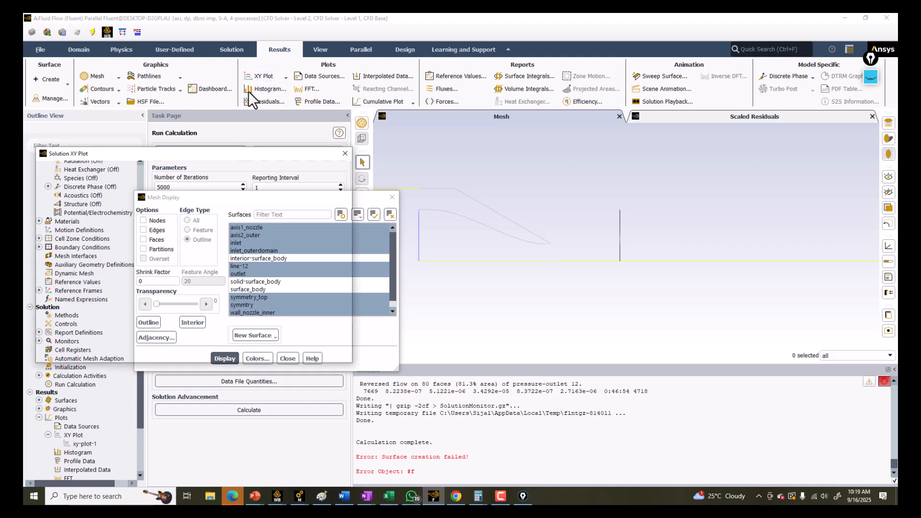
left_click(186, 196)
key("BackSpace")
type("0")
left_click(186, 206)
key("BackSpace")
type("1")
left_click(242, 194)
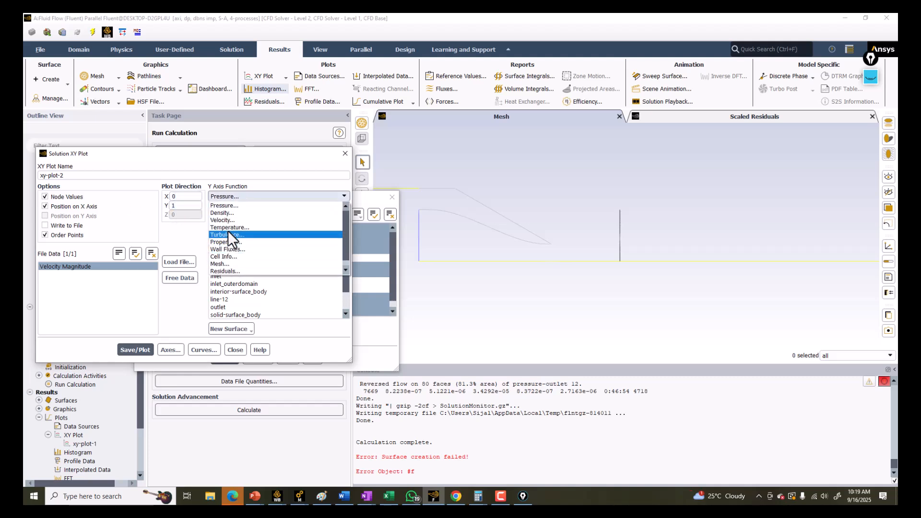
left_click(229, 219)
Check the velocity component in the NASA profiles, then plot Axial Velocity along line-12
left_click(458, 497)
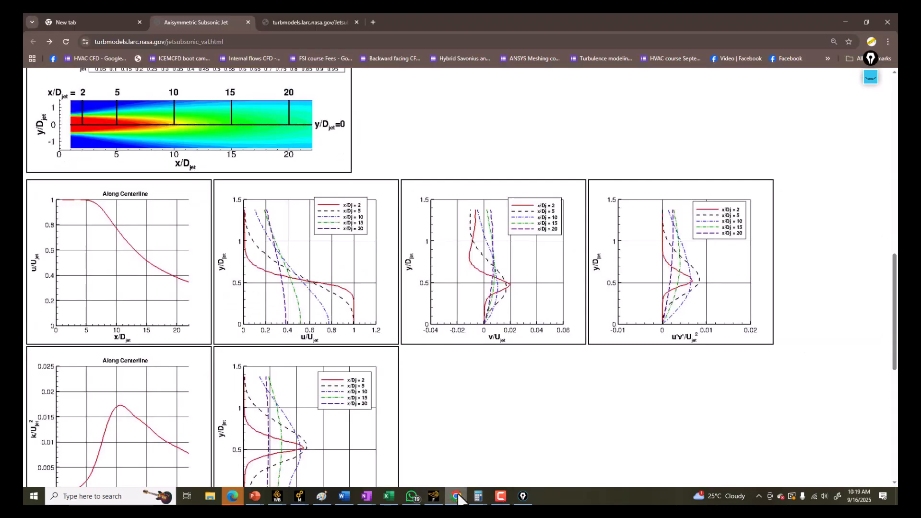
left_click(459, 498)
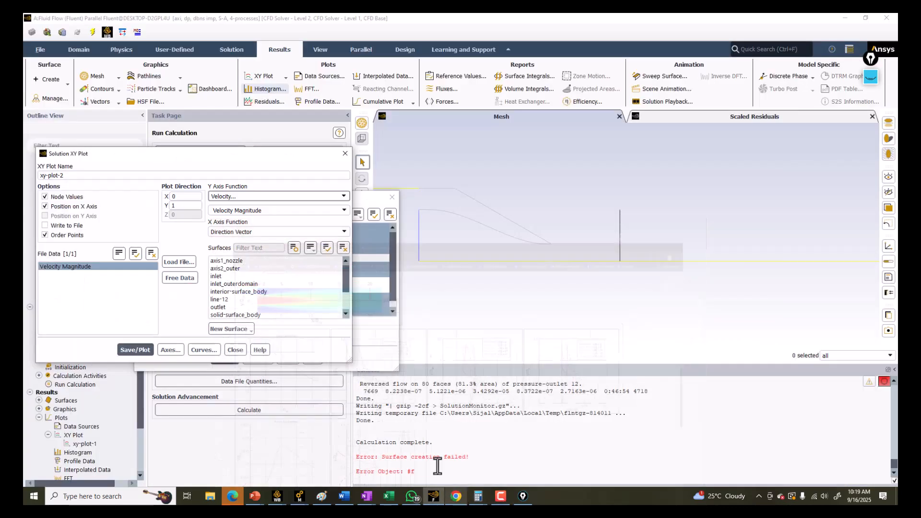
left_click(339, 210)
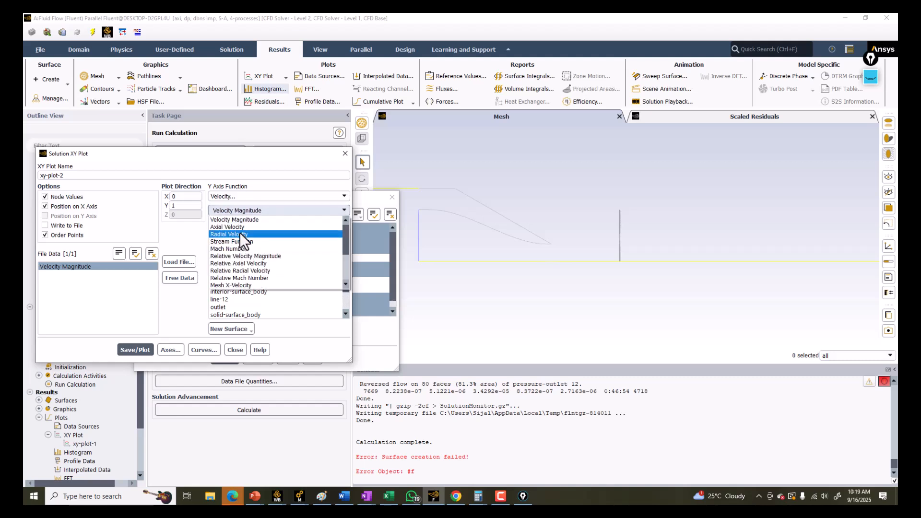
left_click(238, 222)
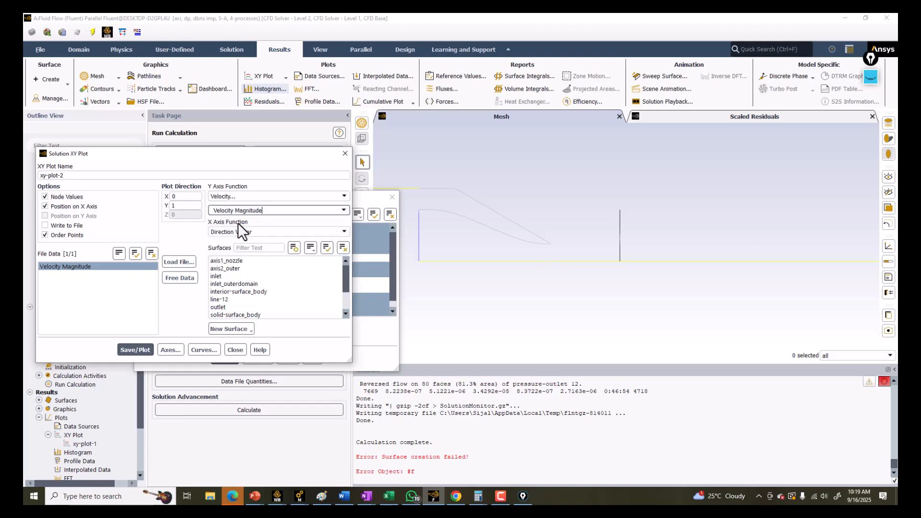
left_click(342, 210)
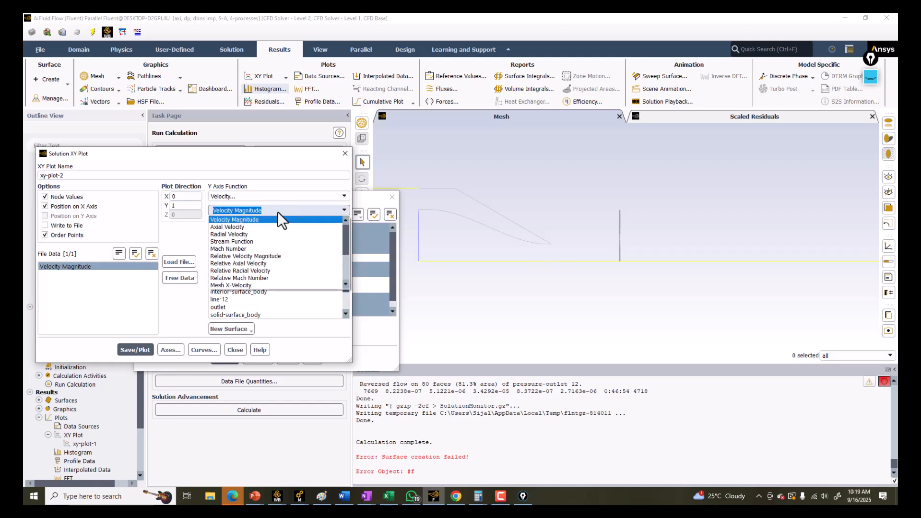
left_click(239, 226)
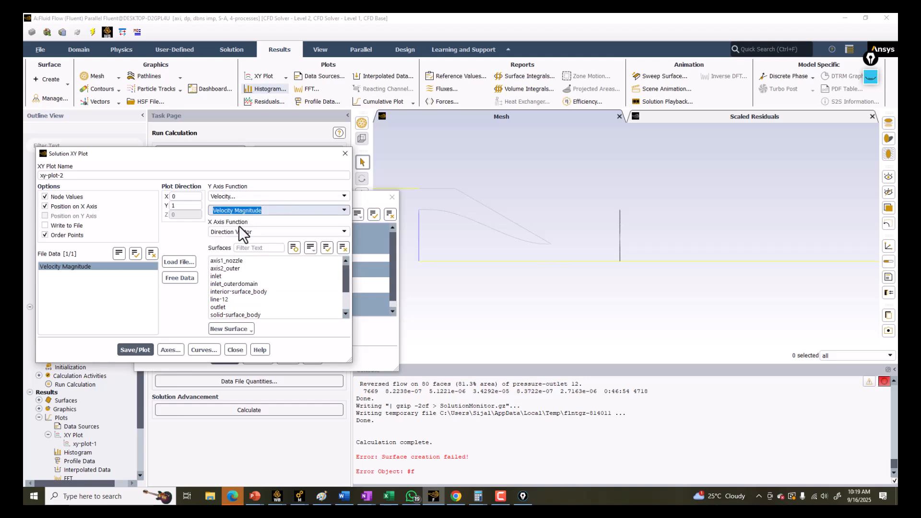
left_click(234, 299)
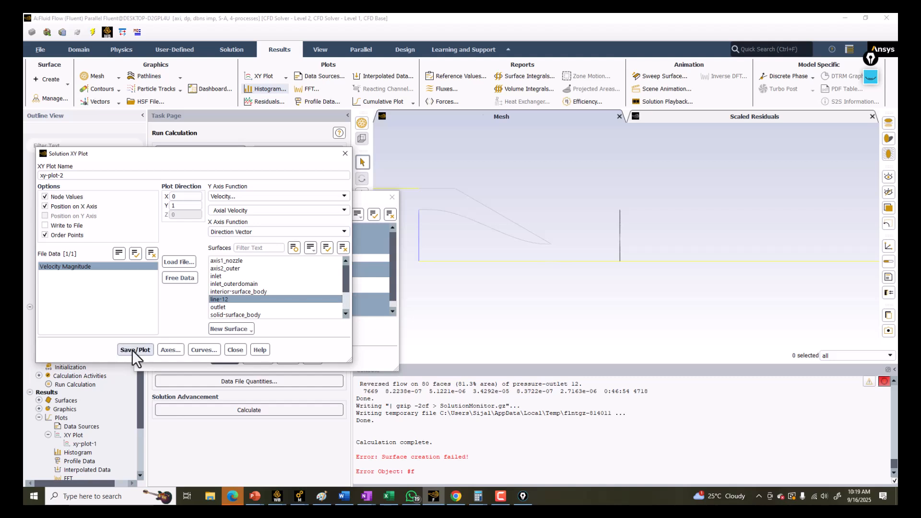
left_click(132, 350)
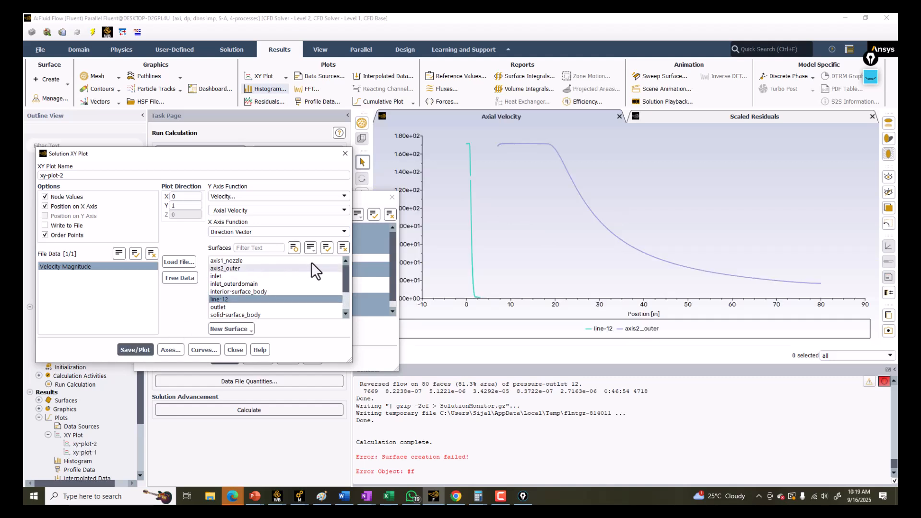
Free the loaded Velocity Magnitude file data and replot the axial velocity for line-12 only
left_click(343, 248)
left_click(228, 299)
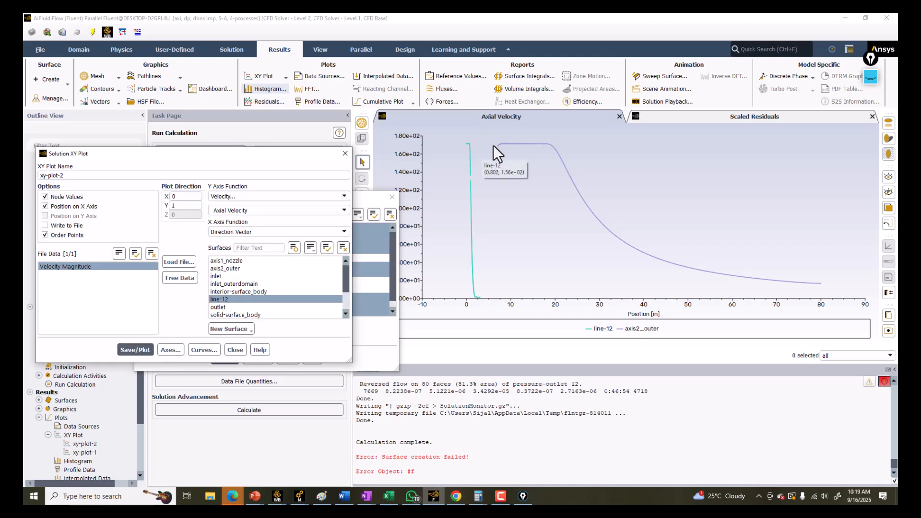
left_click(591, 165)
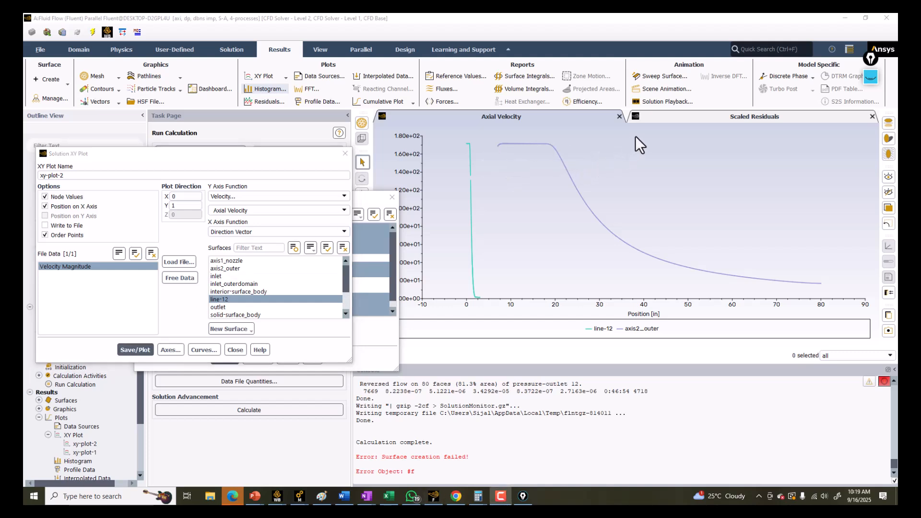
left_click(173, 277)
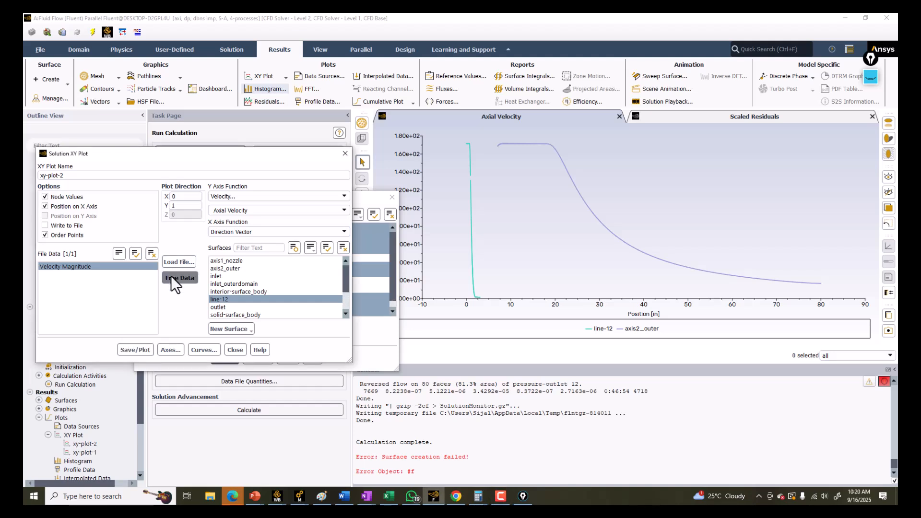
left_click(136, 350)
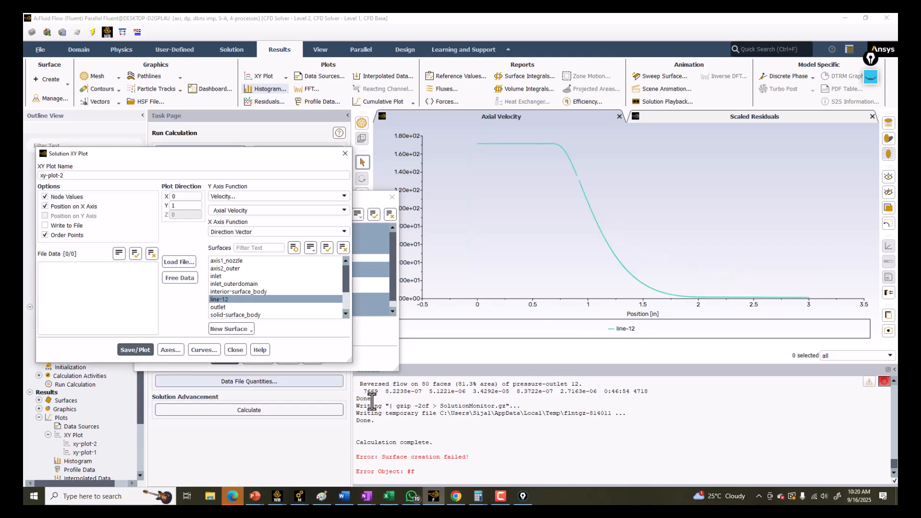
Compare the line-12 axial velocity profile with the x/Djet = 2 curve in NASA's u/Ujet plot in Chrome
mouse_move(455, 500)
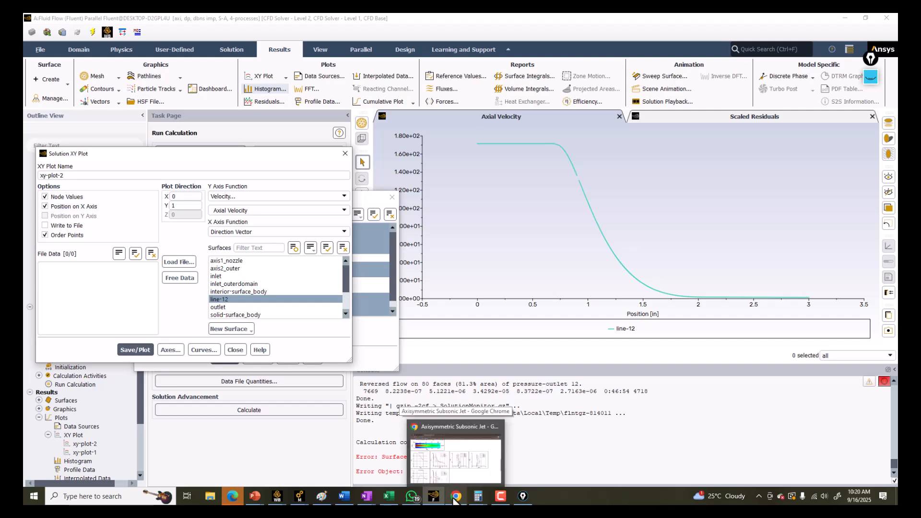
left_click(454, 500)
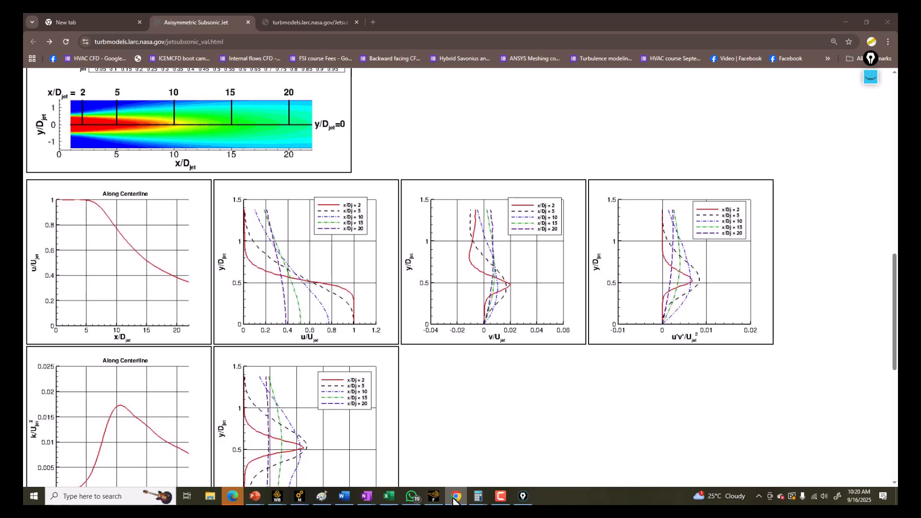
left_click(455, 500)
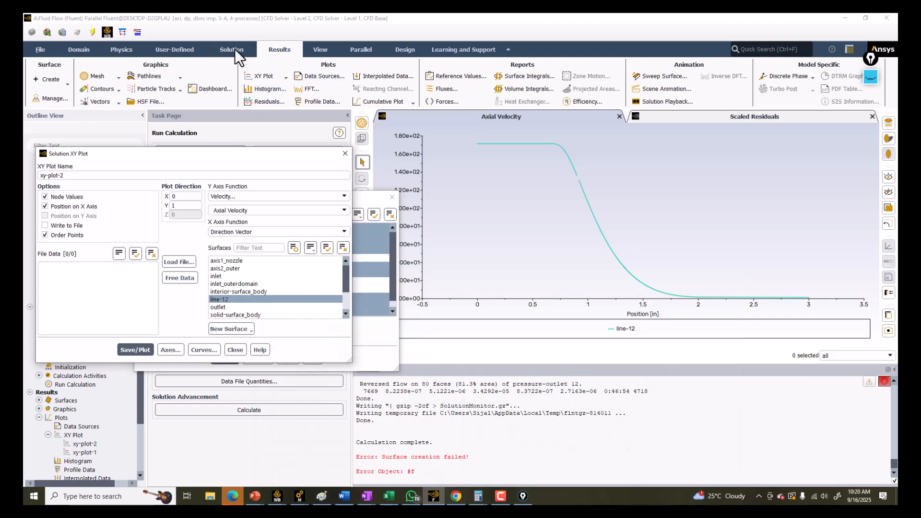
Start a new line surface named nozzledoutlet and enter 7.705 in as its x0 coordinate
left_click(262, 77)
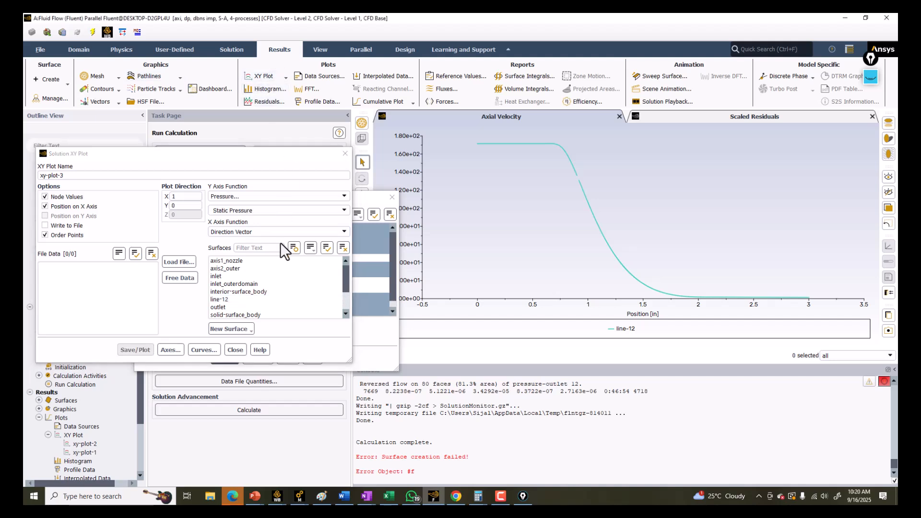
left_click(56, 78)
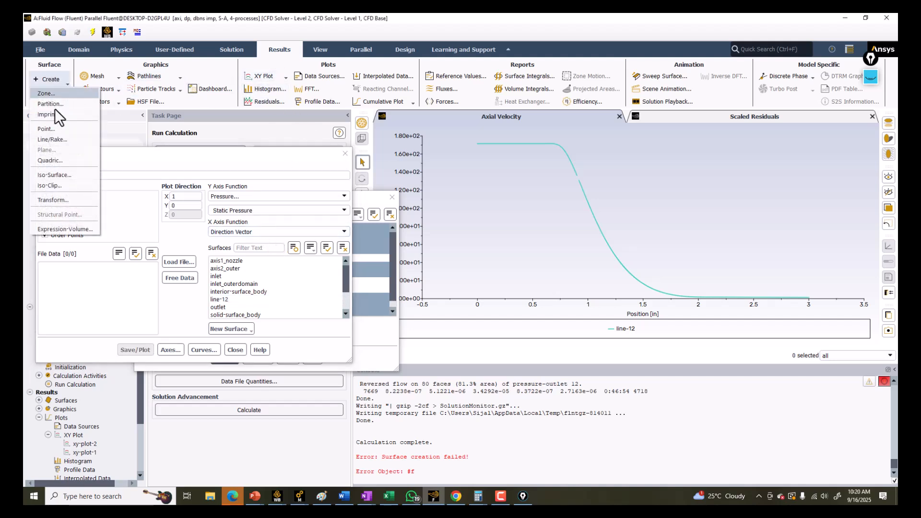
left_click(47, 140)
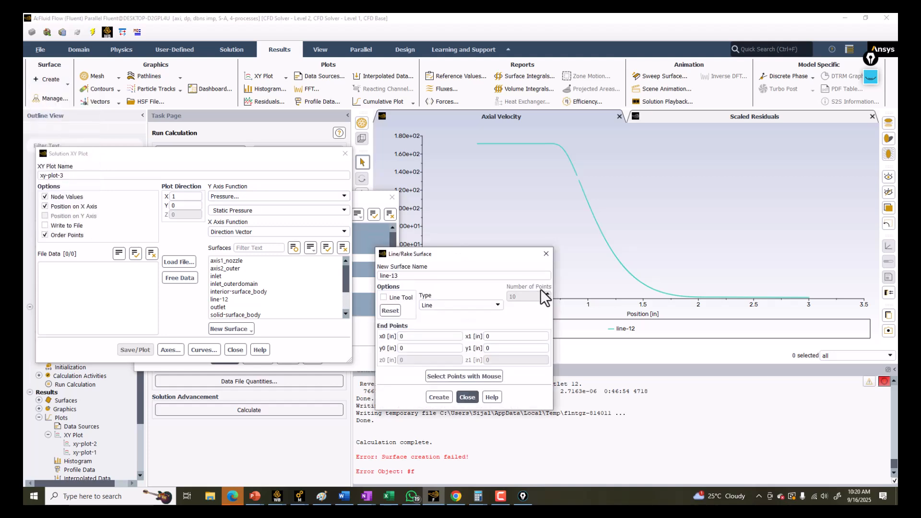
left_click_drag(499, 253, 190, 264)
type("no")
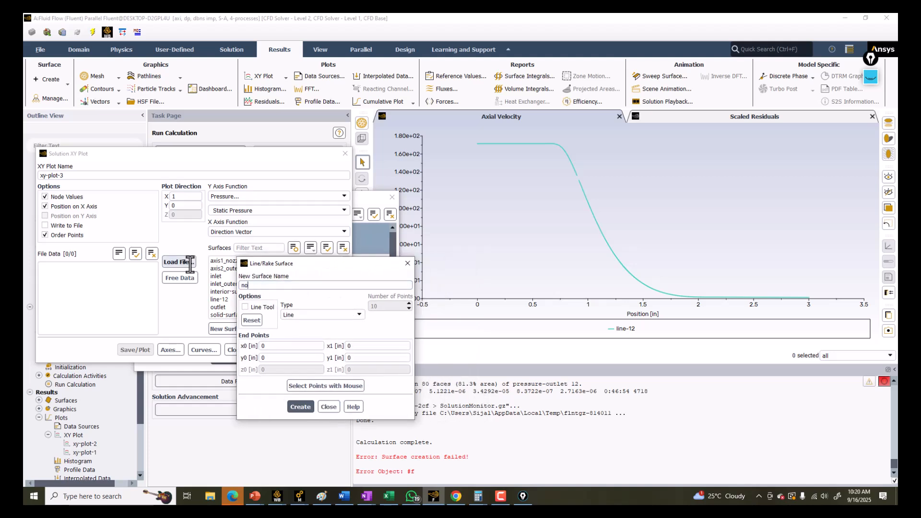
type("zzledoutlet")
double_click(284, 345)
type("7.705")
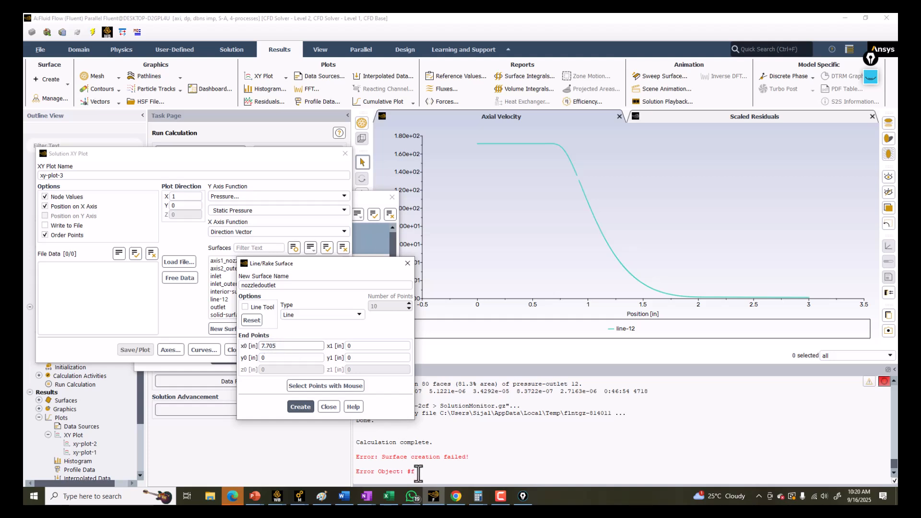
Bring up the Calculator's 6.825 + 0.25 result and arrange the windows to view it beside the line surface's end points
left_click(478, 496)
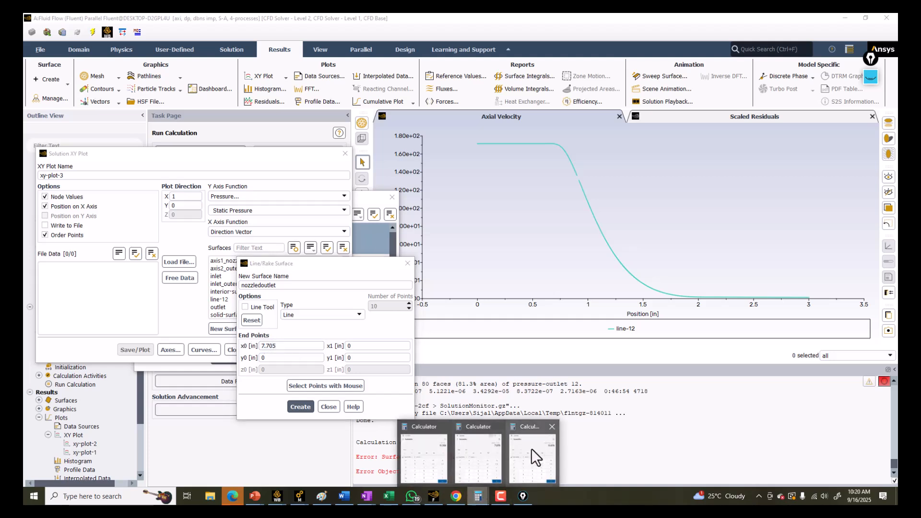
left_click(484, 448)
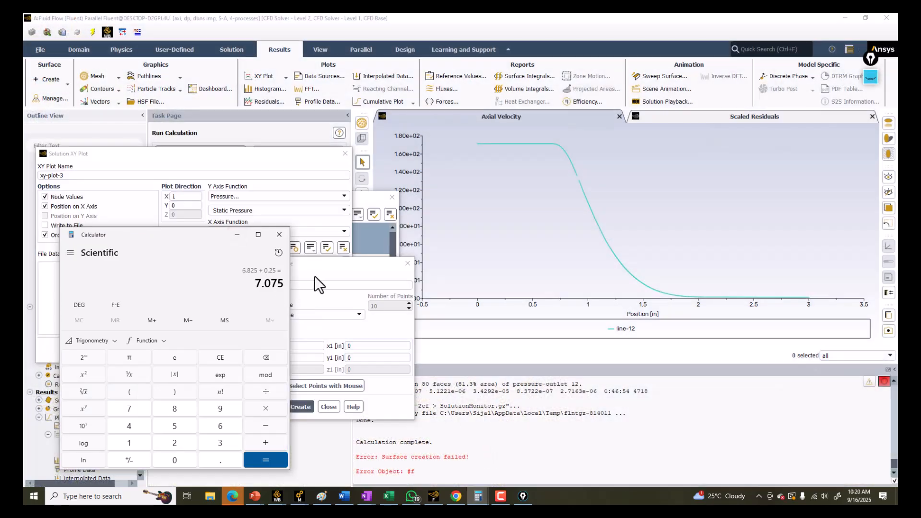
left_click(323, 267)
left_click_drag(323, 267, 478, 247)
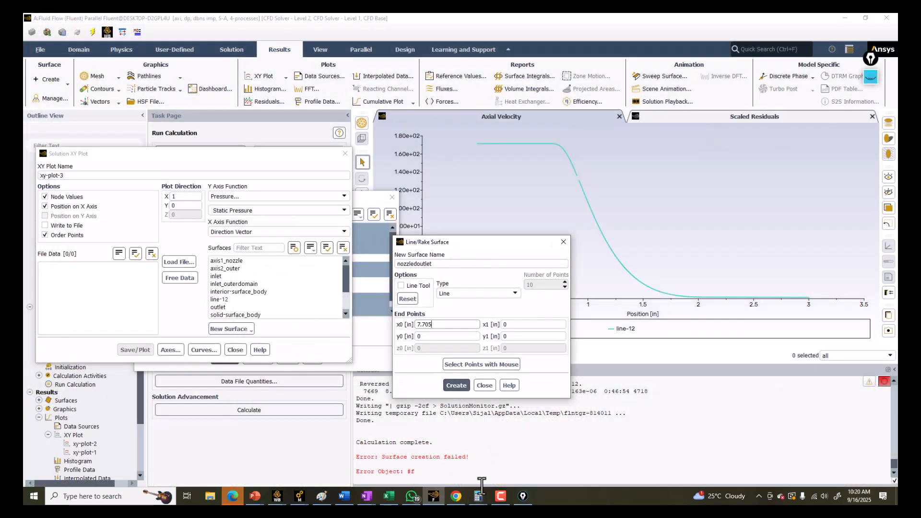
left_click(866, 18)
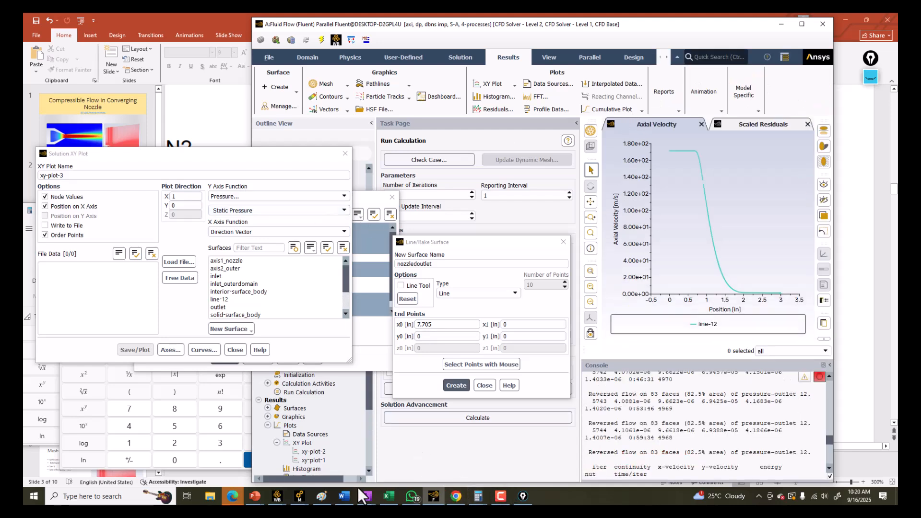
left_click(478, 496)
left_click(489, 453)
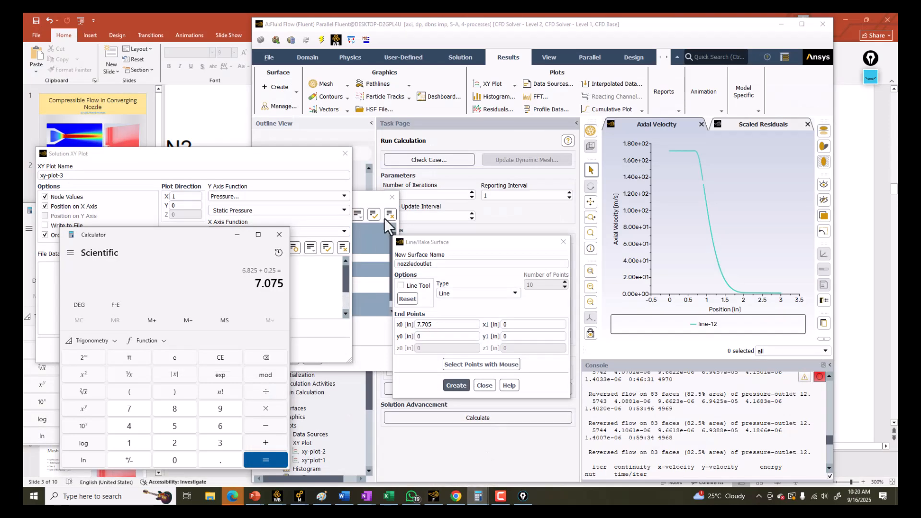
left_click_drag(451, 246, 469, 238)
left_click_drag(287, 149, 741, 251)
left_click_drag(312, 198, 282, 79)
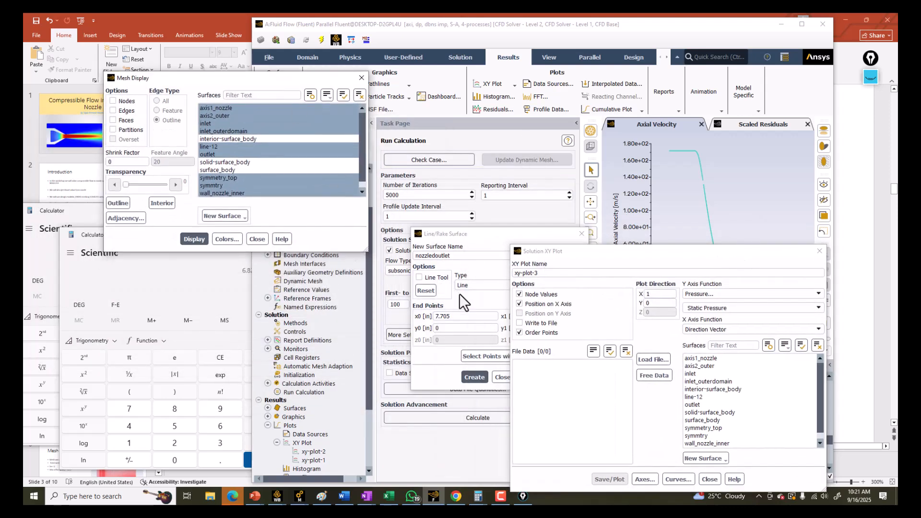
left_click(475, 314)
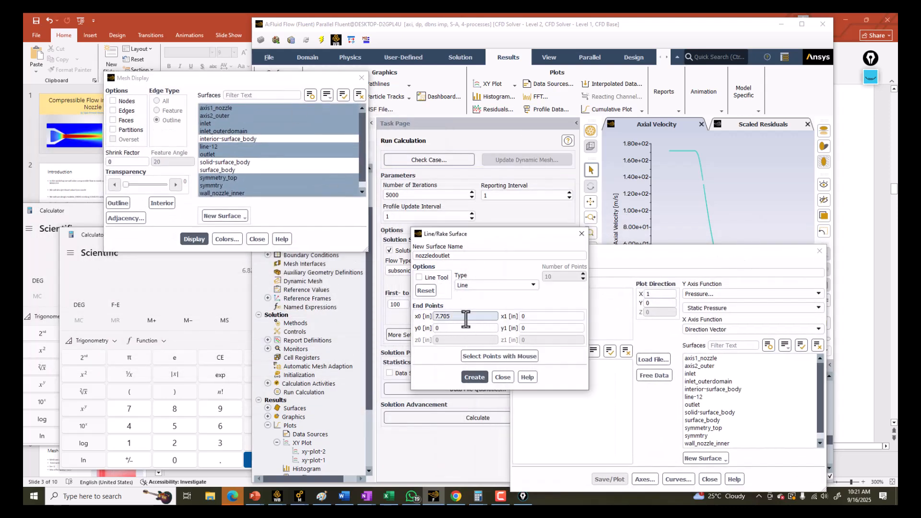
left_click_drag(76, 236, 36, 235)
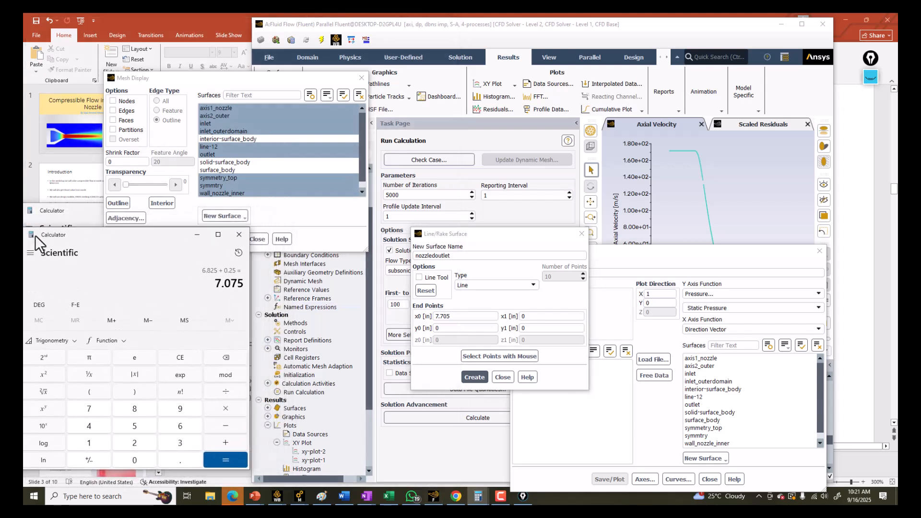
Set both x0 and x1 of the nozzledoutlet line to 7.075 in
left_click(455, 316)
key("BackSpace")
key("BackSpace")
key("BackSpace")
type("075")
double_click(522, 316)
type("7.7")
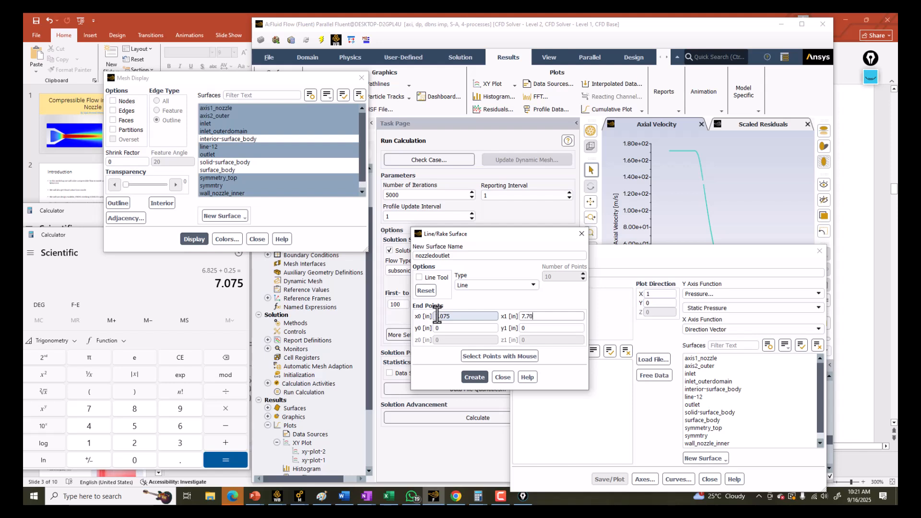
key("BackSpace")
type("075")
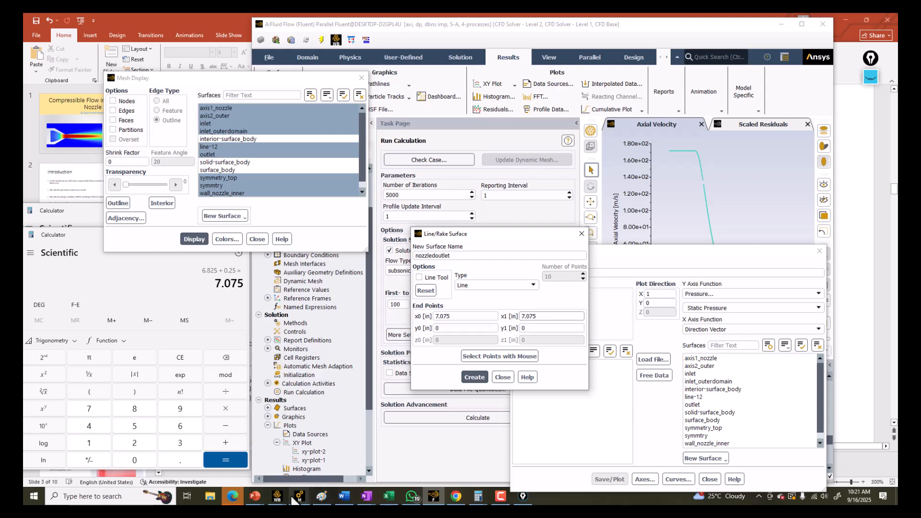
Switch to DesignModeler and query the coordinates of the nozzle lip vertex at the outlet
left_click(308, 487)
left_click(346, 466)
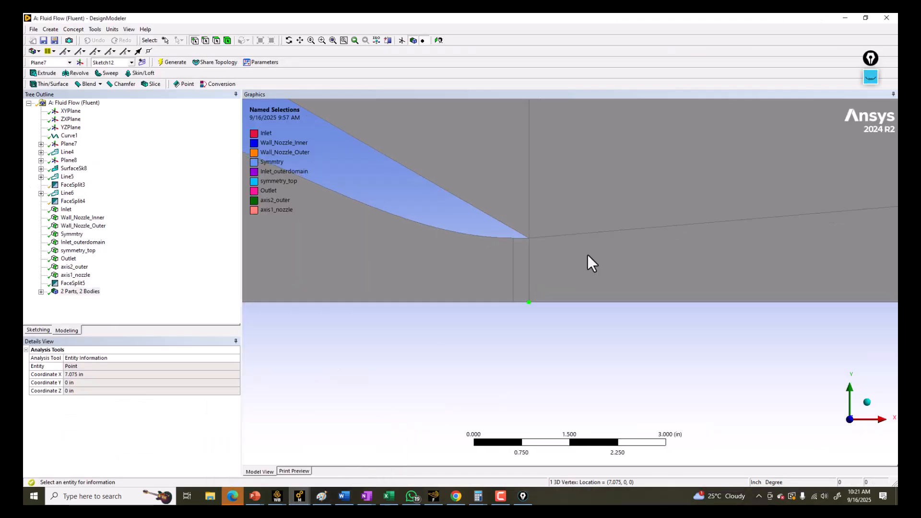
scroll(494, 287, "up", 1)
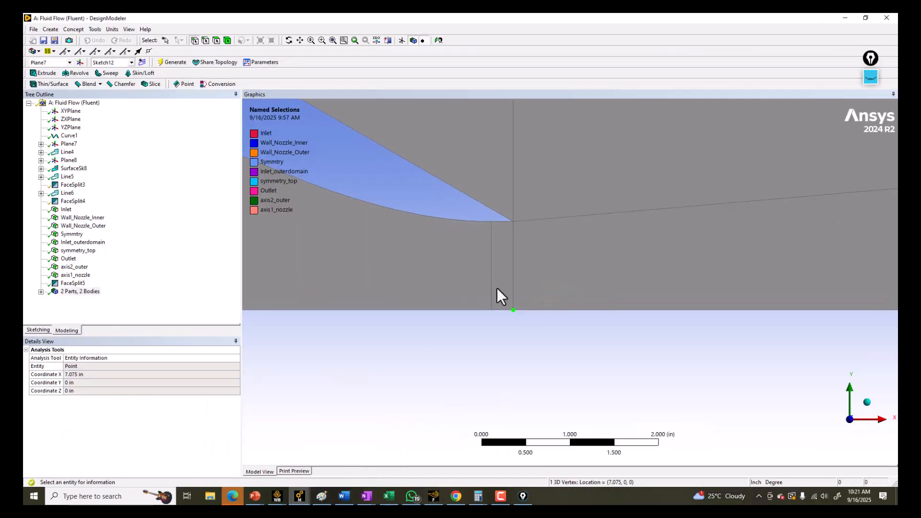
left_click(513, 221)
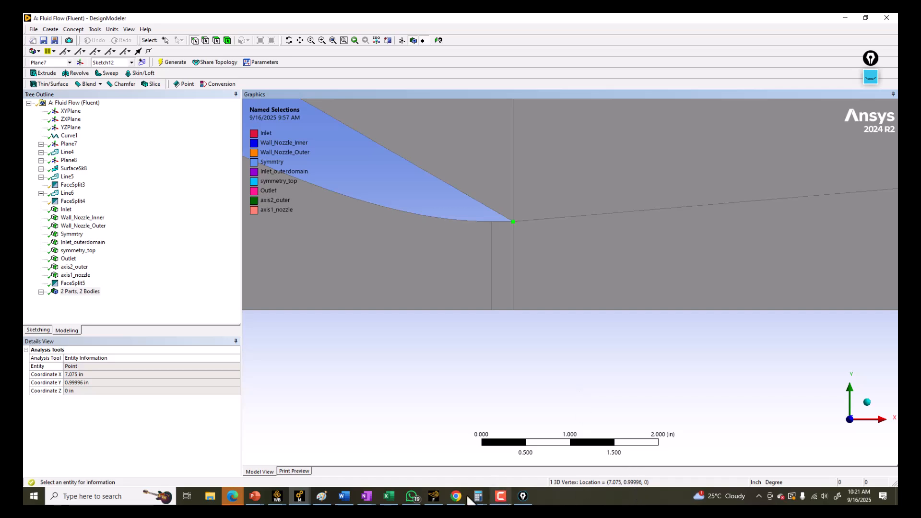
Return to Fluent, set y1 to 0.99996 in, create the nozzledoutlet line, and close the line surface and XY plot dialogs
left_click(433, 497)
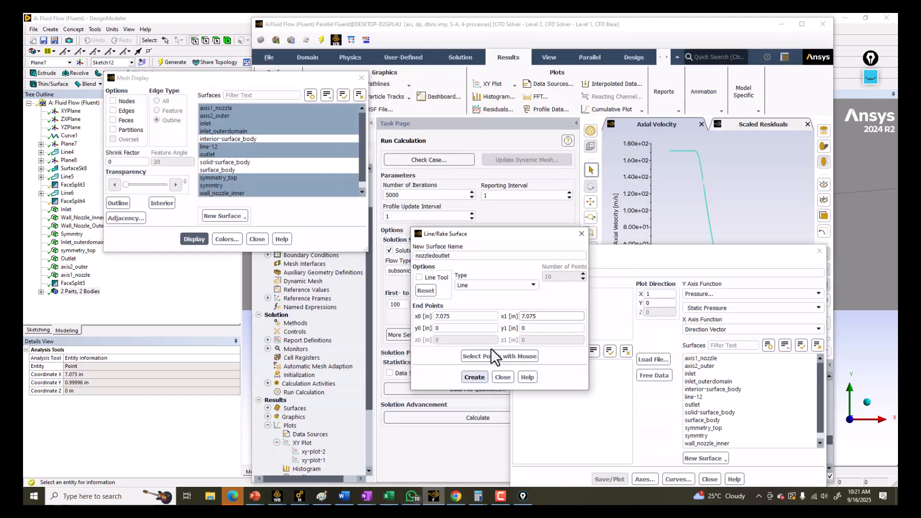
double_click(539, 330)
type("099996")
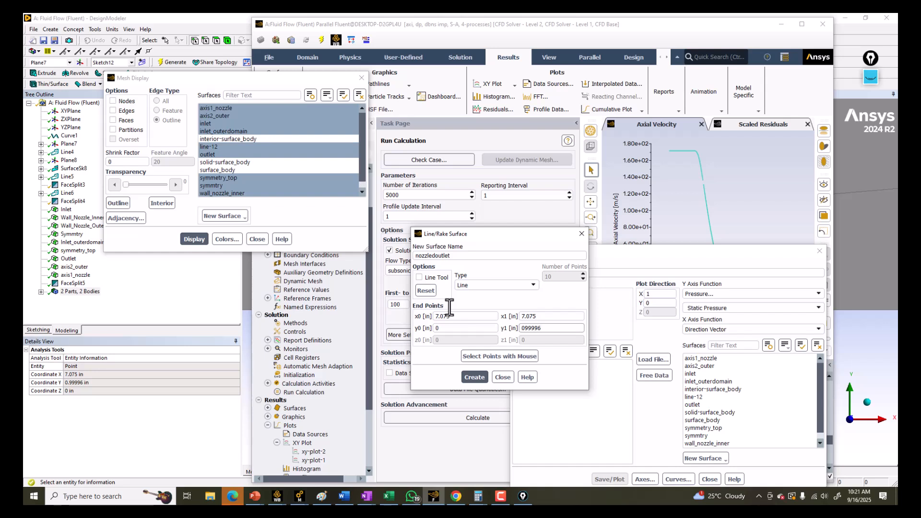
type(".")
left_click(475, 377)
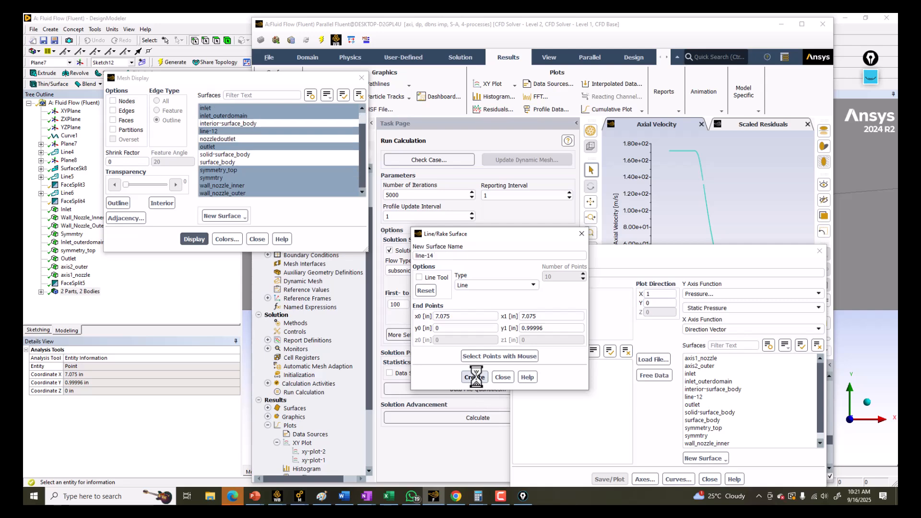
left_click(581, 235)
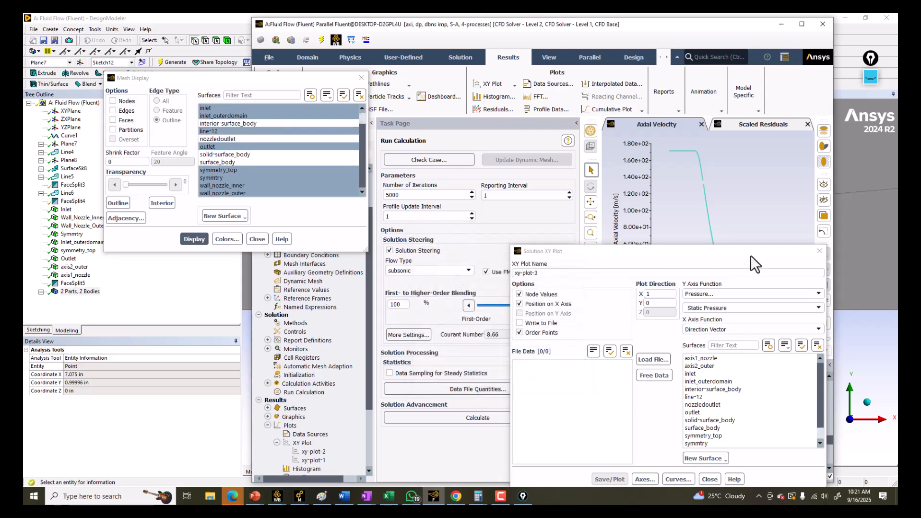
left_click(820, 252)
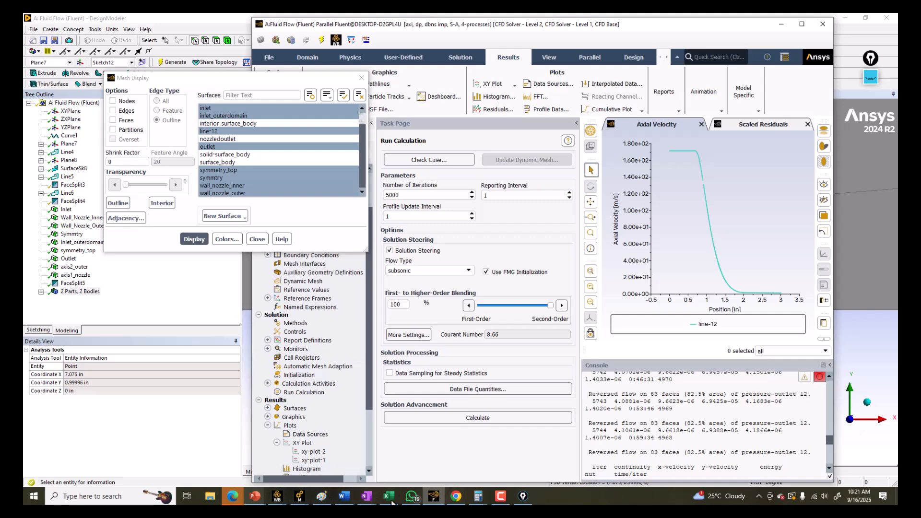
Check the u/Ujet axis of NASA's velocity profiles in Chrome, then open a surface integrals report in Fluent
left_click(459, 497)
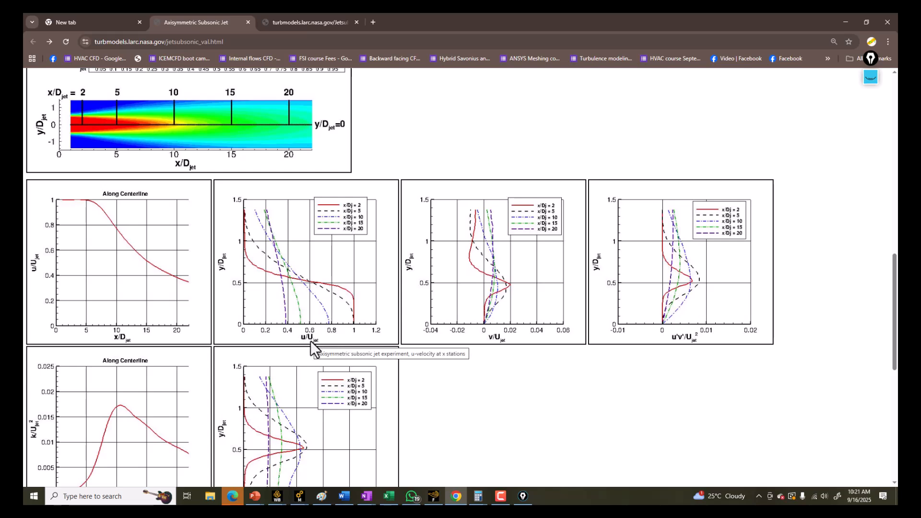
left_click(845, 21)
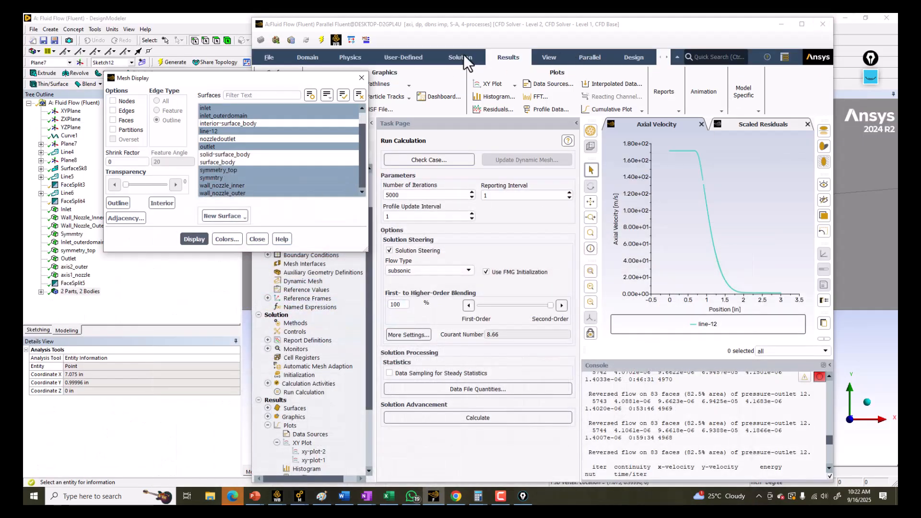
left_click_drag(267, 78, 121, 72)
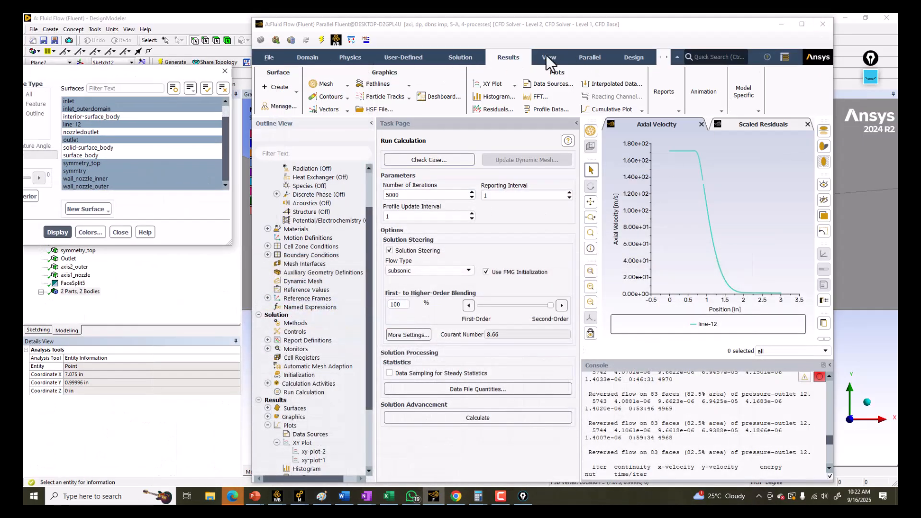
left_click(676, 110)
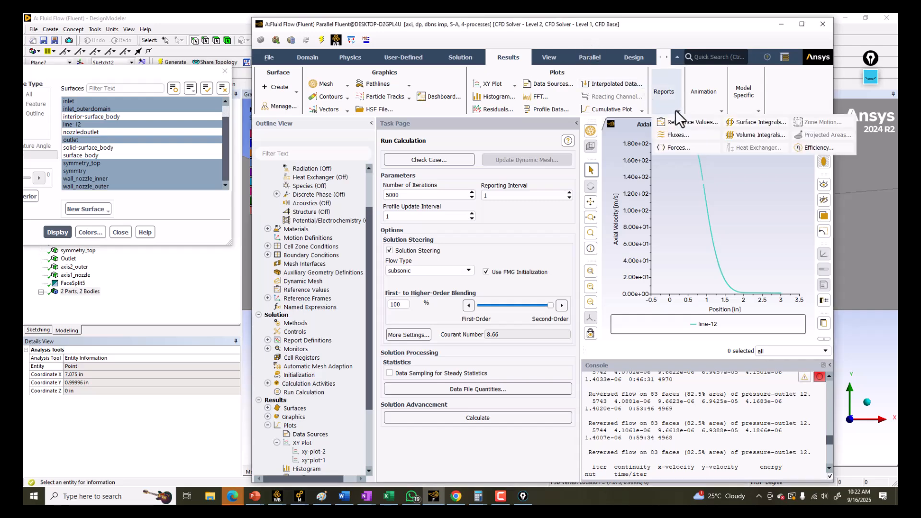
double_click(671, 23)
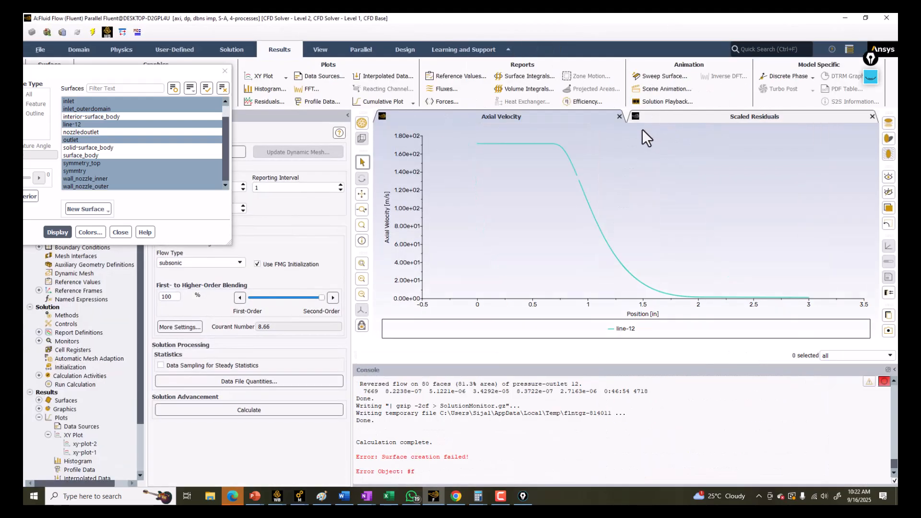
left_click(513, 76)
Compute the vertex average of velocity magnitude on the nozzledoutlet surface
left_click(229, 272)
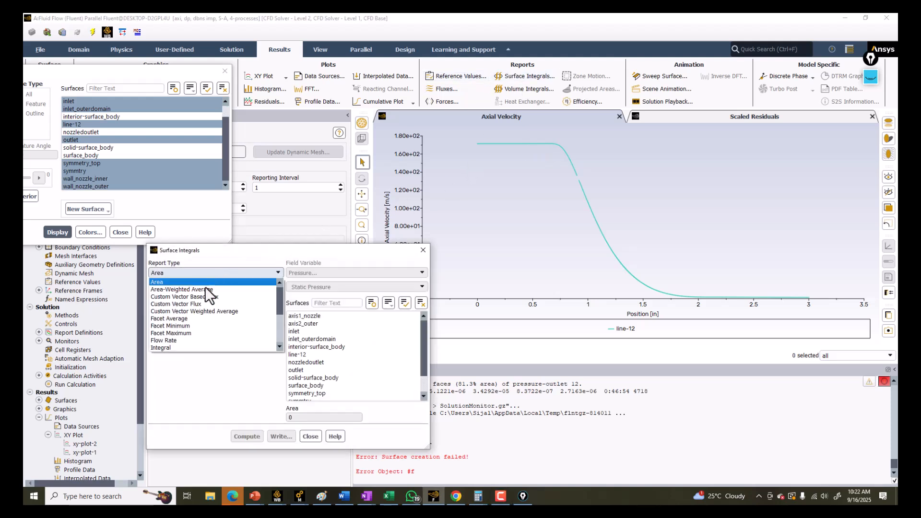
scroll(195, 338, "down", 4)
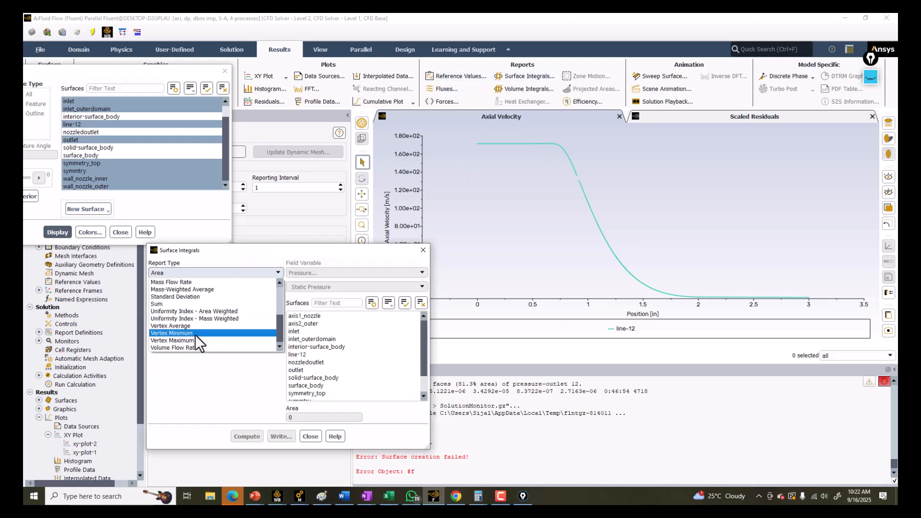
left_click(183, 326)
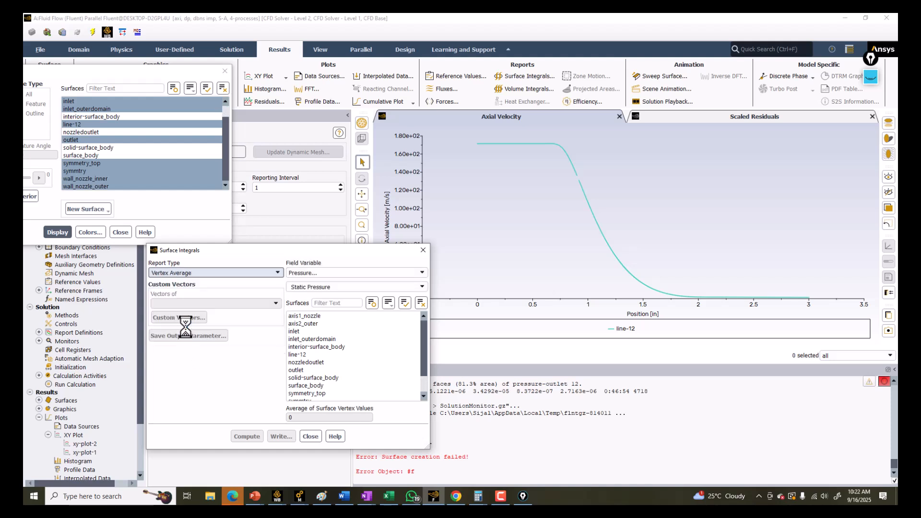
left_click(327, 272)
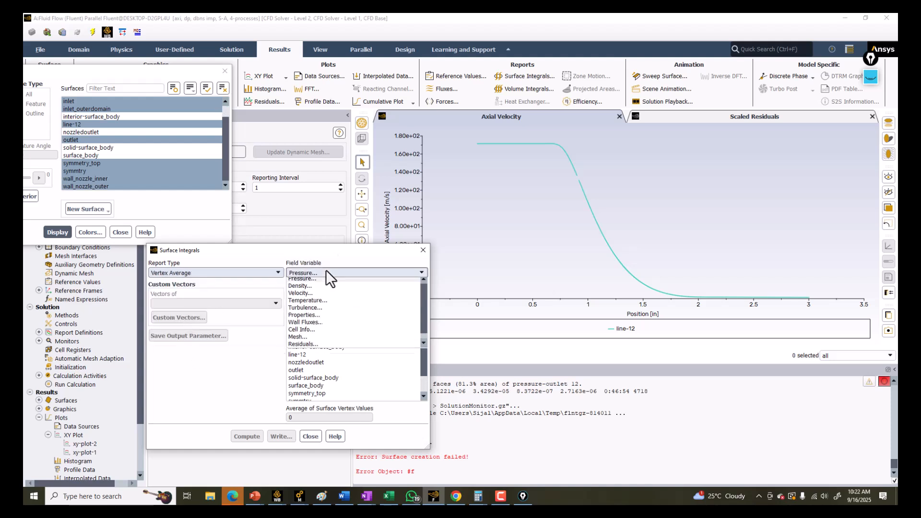
left_click(305, 296)
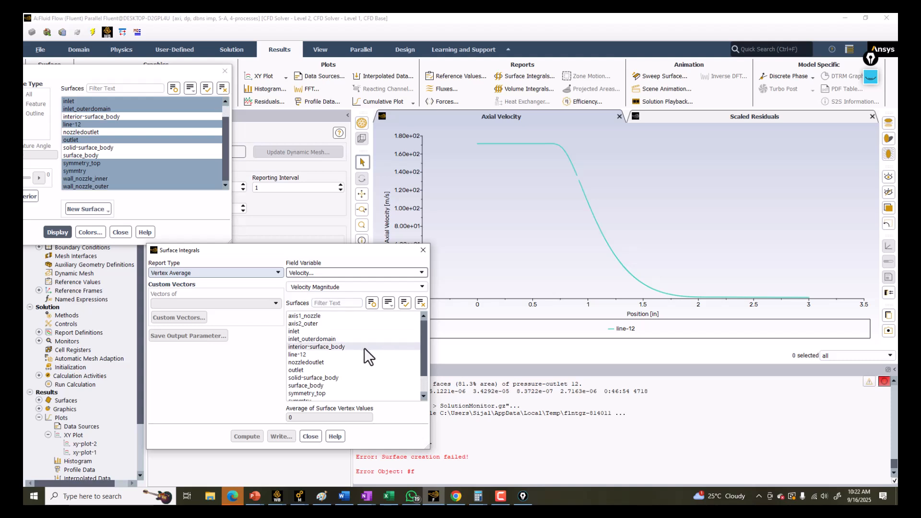
scroll(323, 365, "down", 1)
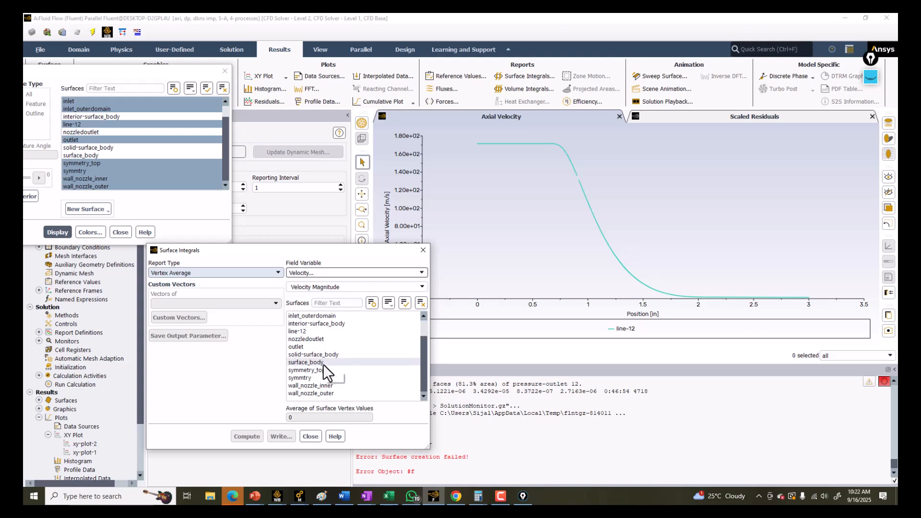
scroll(323, 364, "up", 1)
left_click(322, 363)
left_click(247, 436)
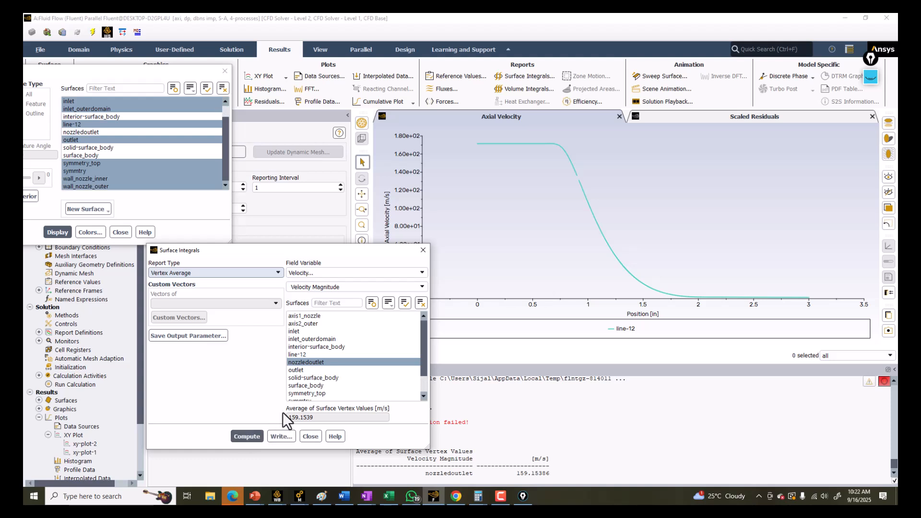
Check NASA's velocity plots in Chrome and compute the vertex maximum of velocity magnitude on the nozzledoutlet surface in Fluent
left_click_drag(317, 254, 396, 163)
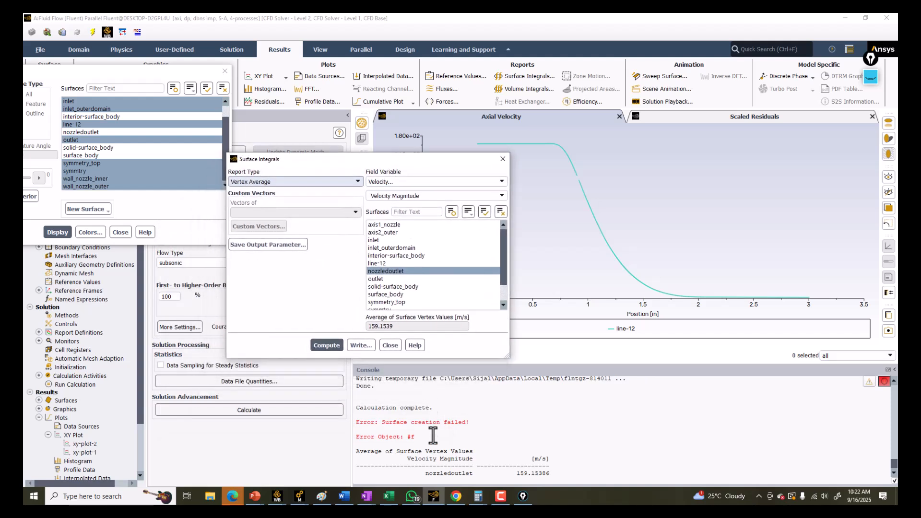
left_click(456, 496)
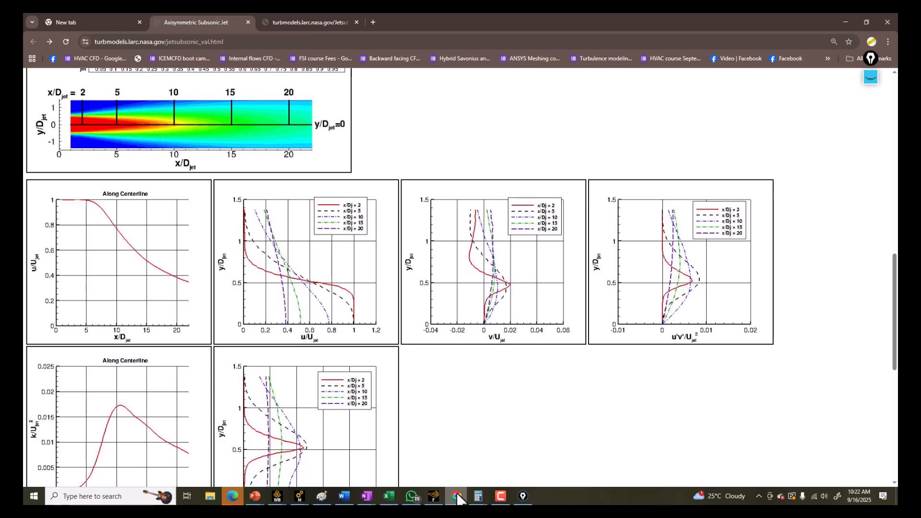
left_click(458, 497)
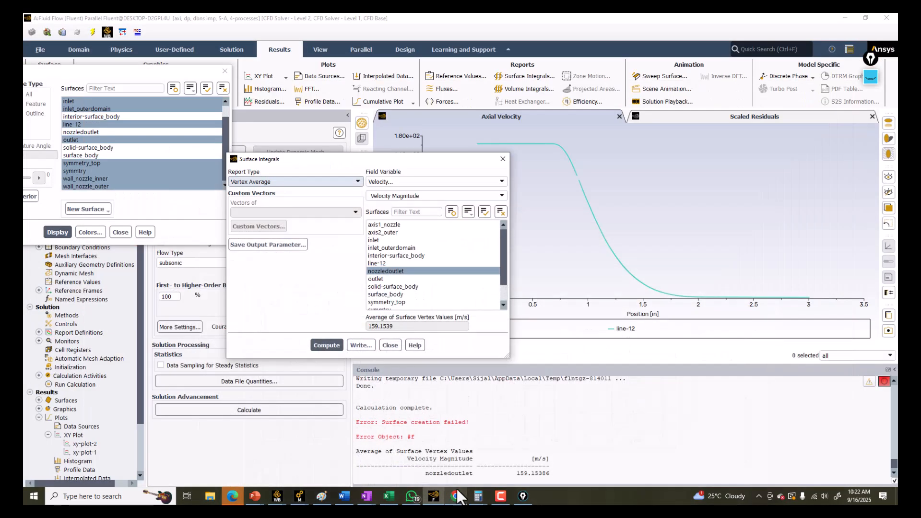
left_click(358, 182)
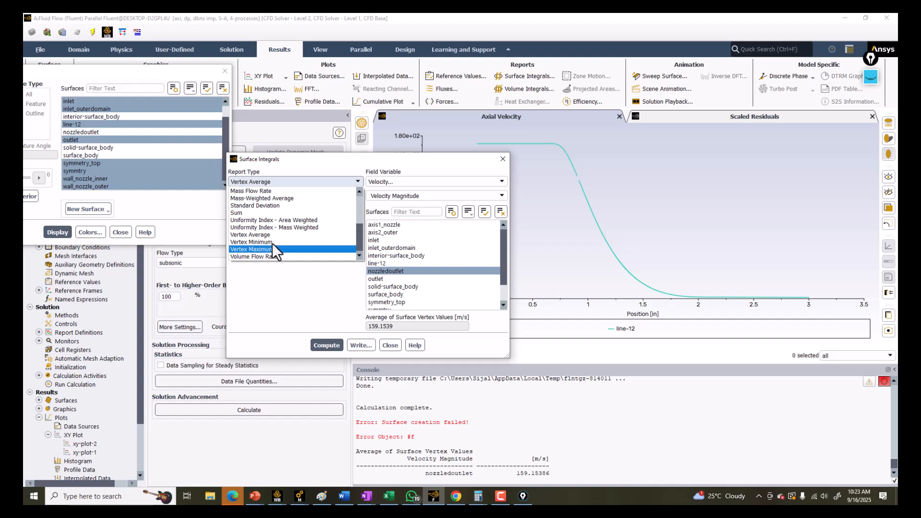
left_click(268, 248)
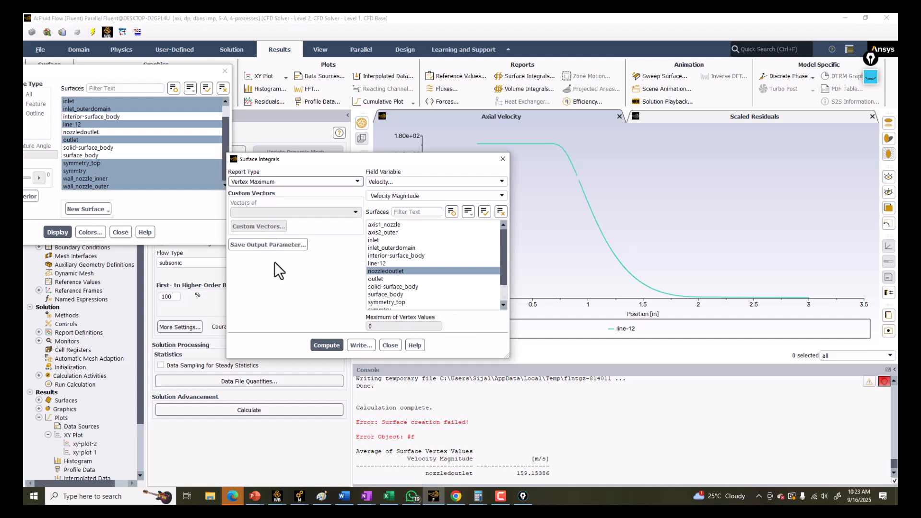
left_click(338, 345)
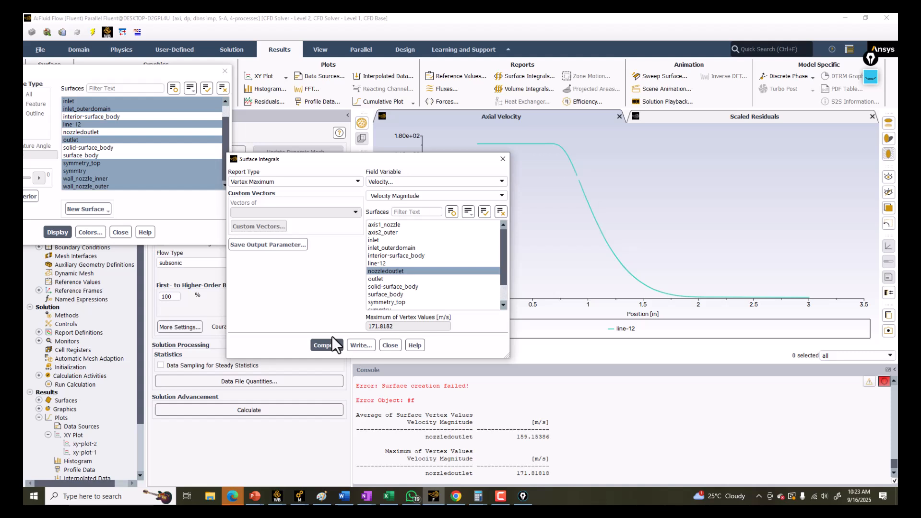
left_click(456, 497)
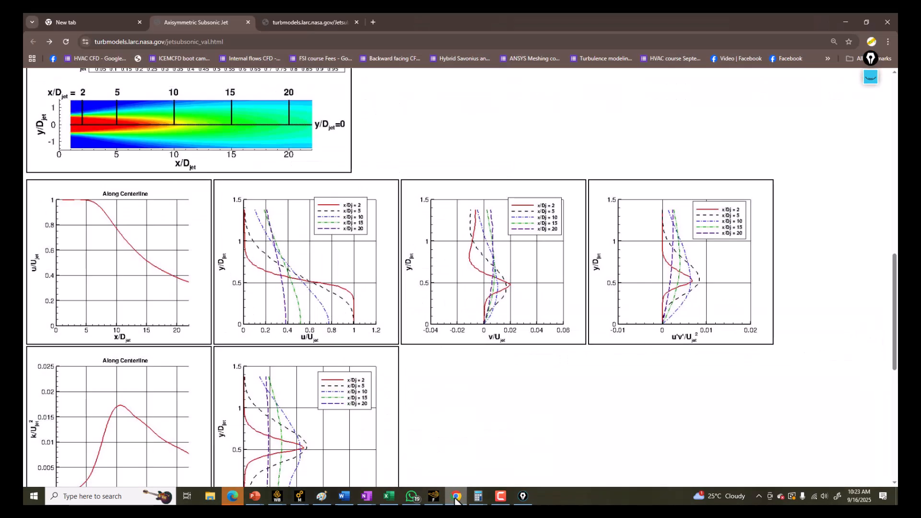
left_click(456, 498)
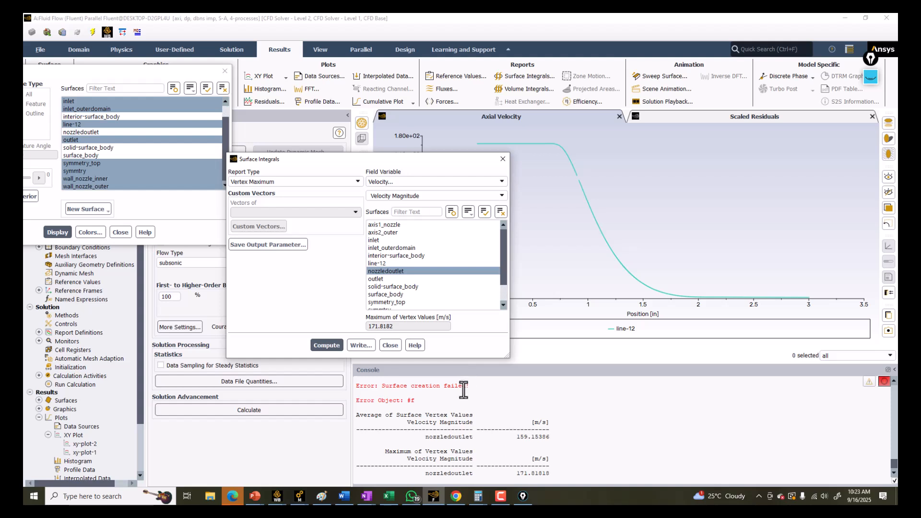
Move the surface integrals and mesh display dialogs aside, open xy-plot-2 for editing, and enable writing it to a file
left_click_drag(395, 159, 716, 60)
left_click_drag(101, 72, 627, 297)
left_click_drag(678, 319, 695, 317)
left_click(86, 444)
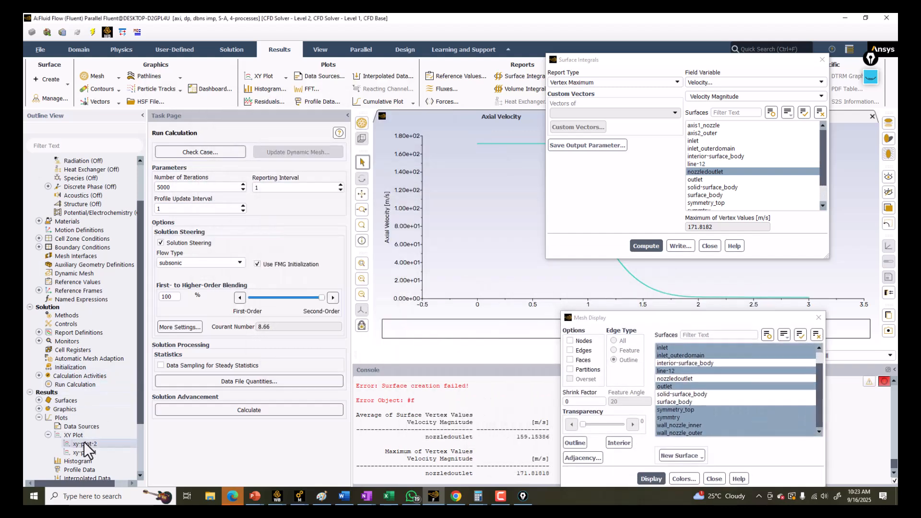
double_click(86, 444)
left_click_drag(551, 243, 255, 163)
left_click(196, 235)
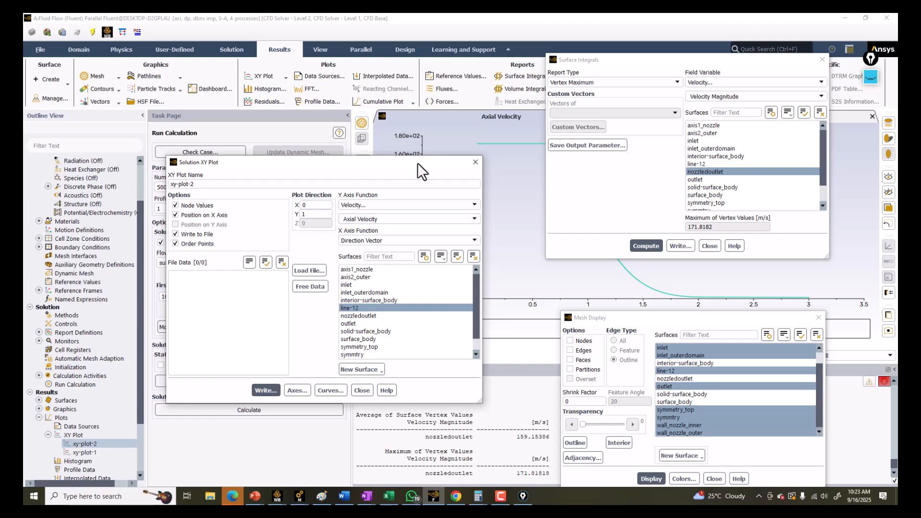
left_click_drag(417, 163, 302, 148)
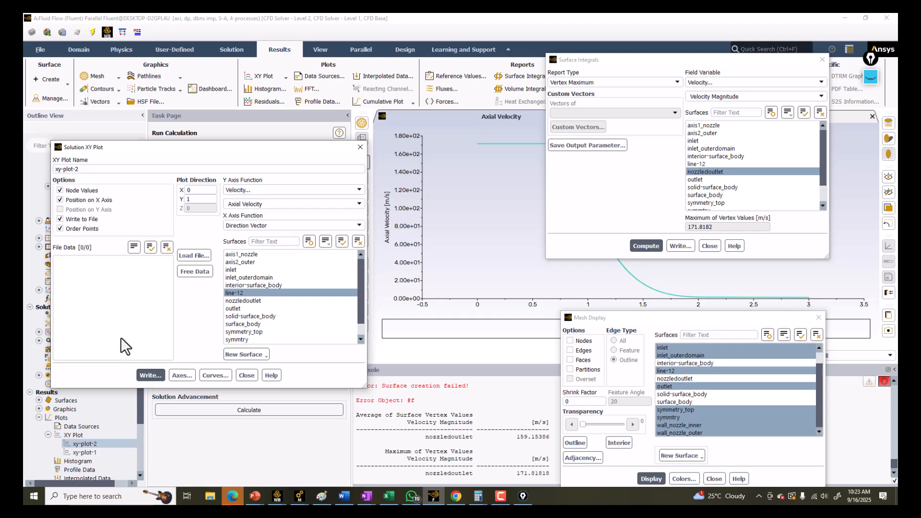
Write the line-12 axial velocity profile to a uvelocity XY file in the Compressible flow in convergent nozzle folder
left_click(151, 375)
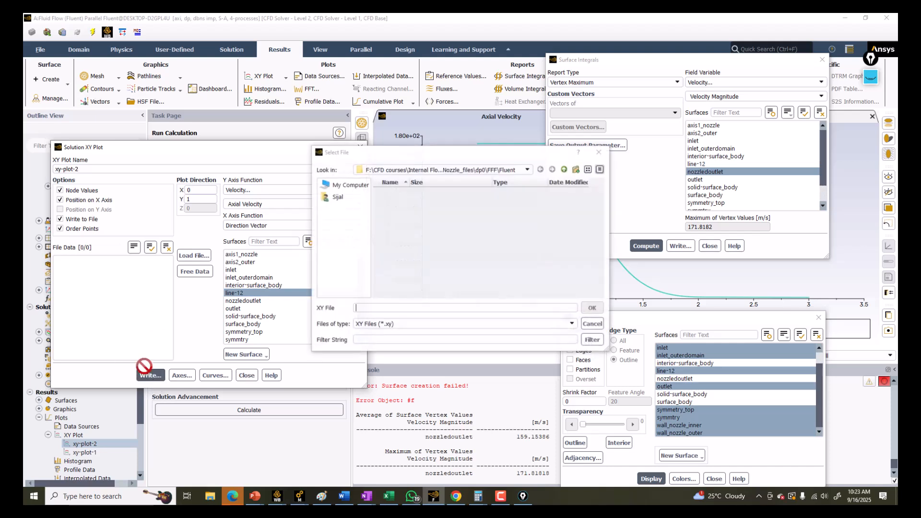
left_click(567, 165)
left_click(566, 165)
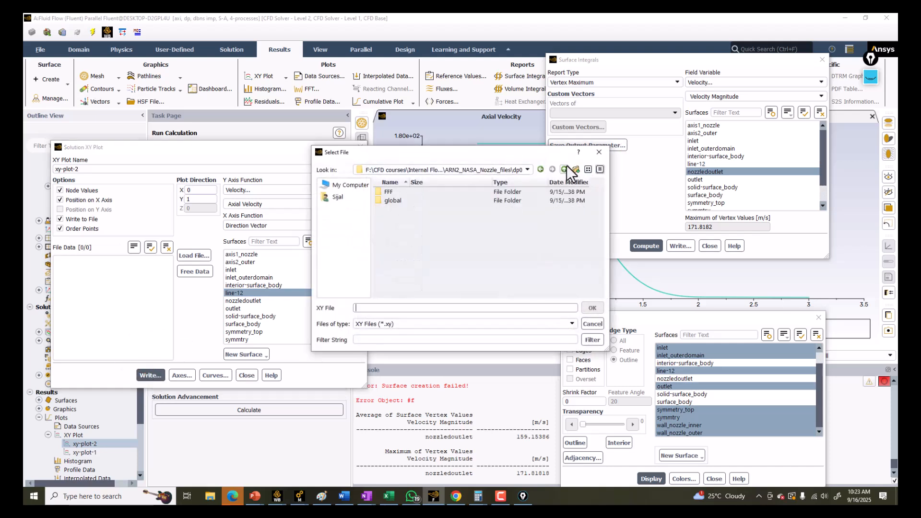
left_click(563, 168)
left_click(564, 168)
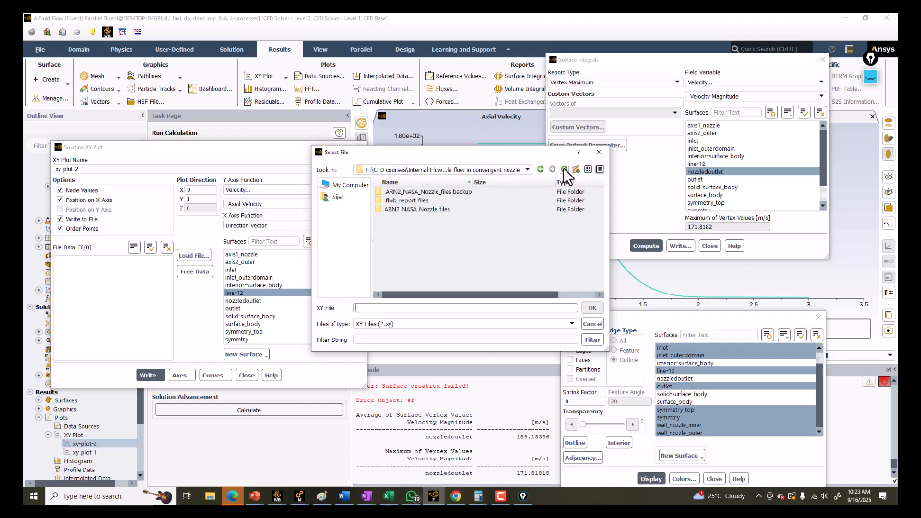
left_click(563, 168)
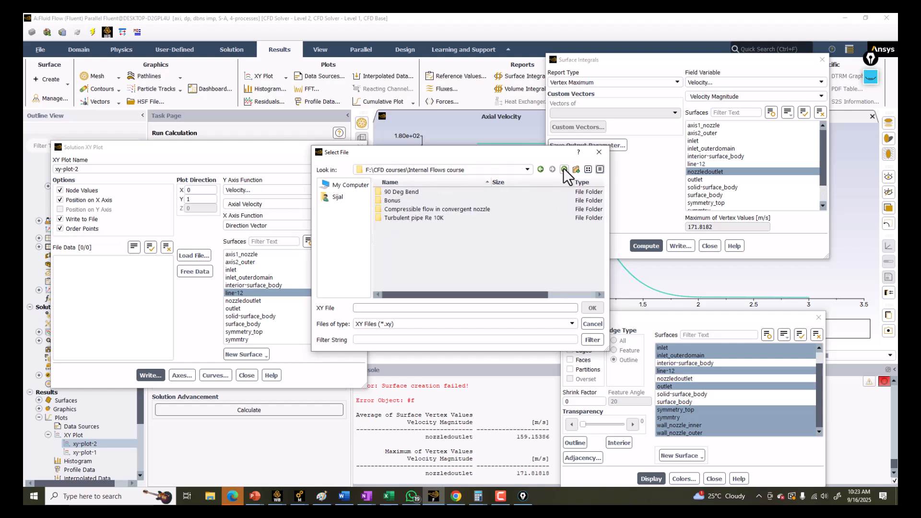
double_click(407, 208)
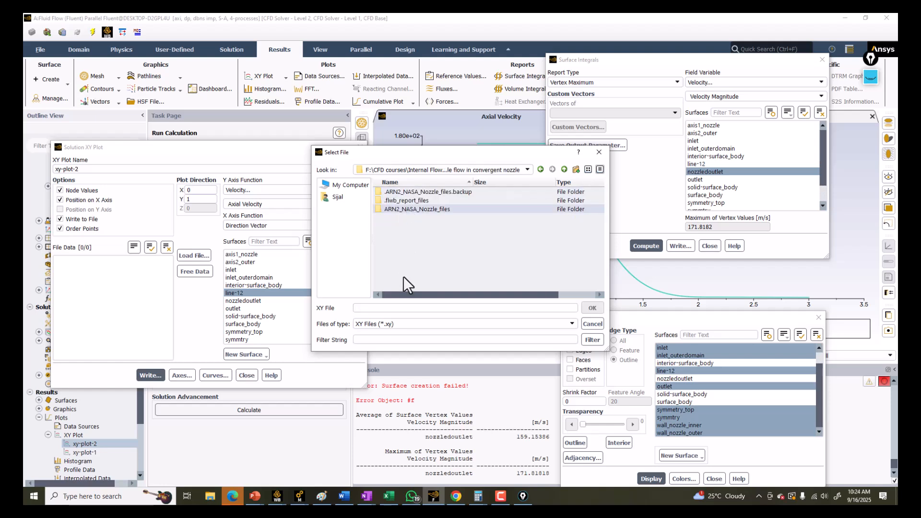
left_click(389, 308)
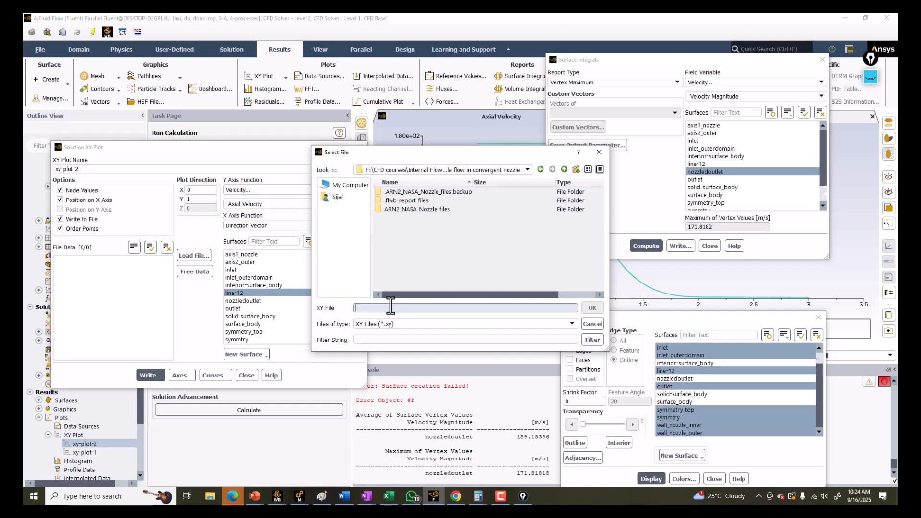
type("uvelocityvs")
key("BackSpace")
left_click(592, 308)
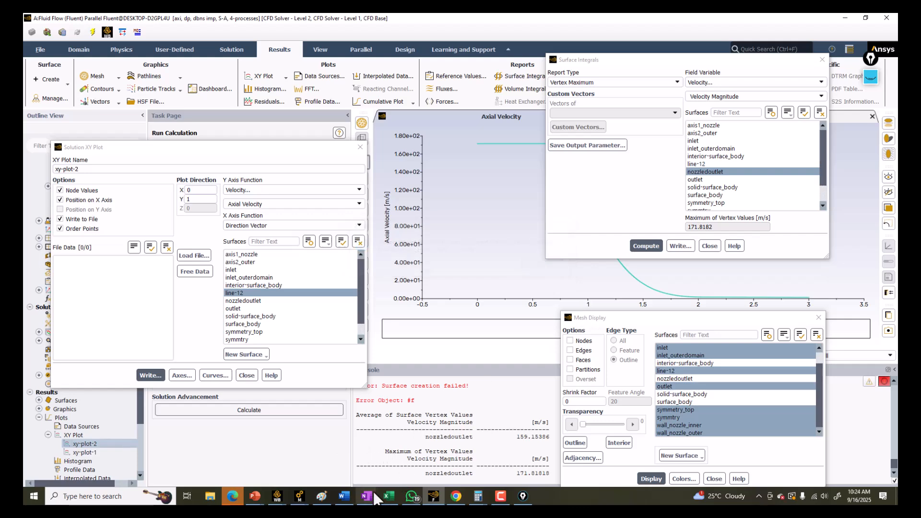
Compare the Sheet10 chart in Excel with NASA's jet plots and the x/Dj=2 columns of the ARN-jet-lines-expt.dat file in Chrome
left_click(388, 496)
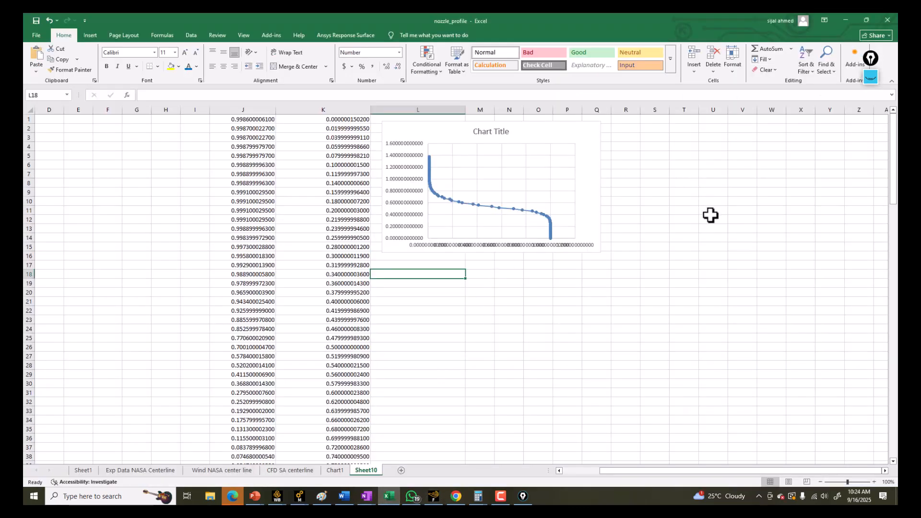
key("F9")
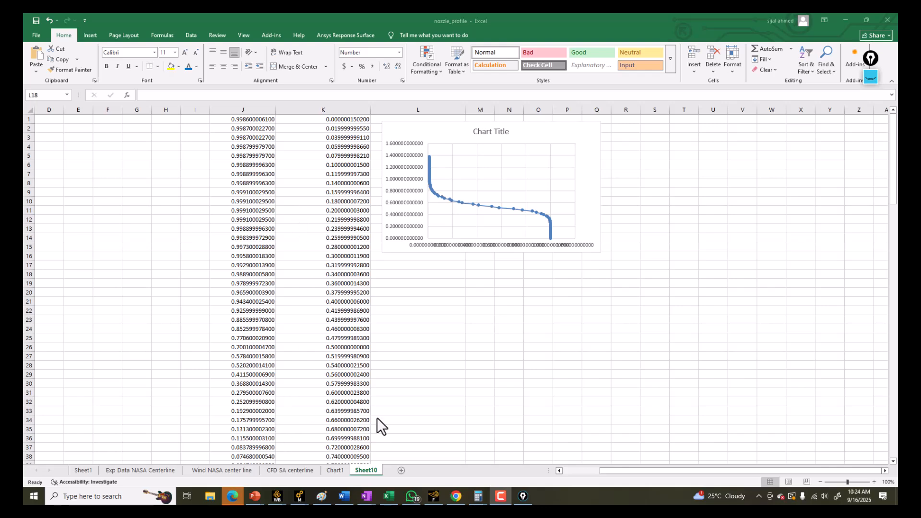
left_click(456, 495)
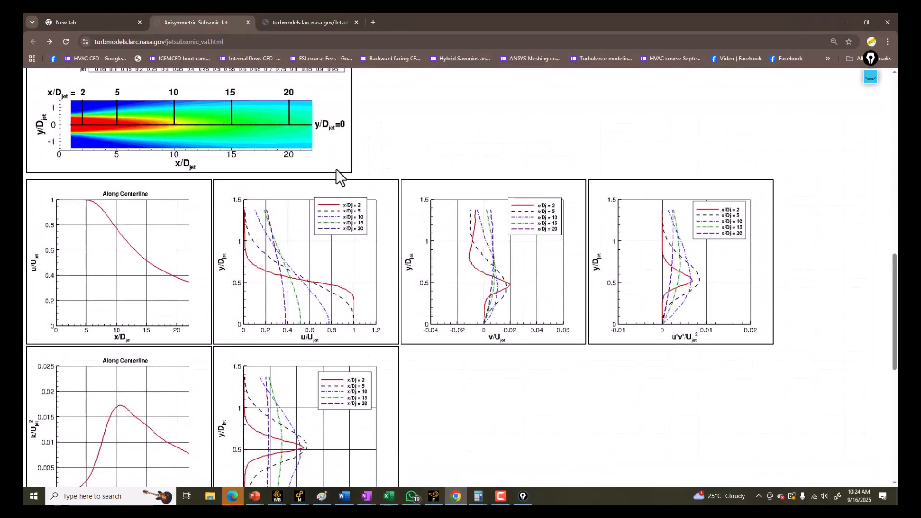
left_click(317, 20)
left_click(231, 20)
scroll(222, 300, "down", 3)
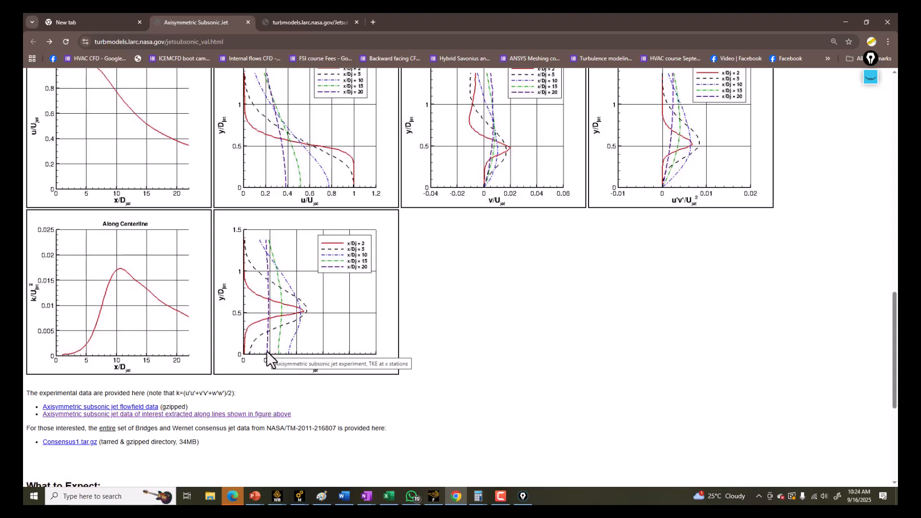
scroll(267, 352, "up", 2)
left_click(307, 22)
scroll(130, 190, "up", 5)
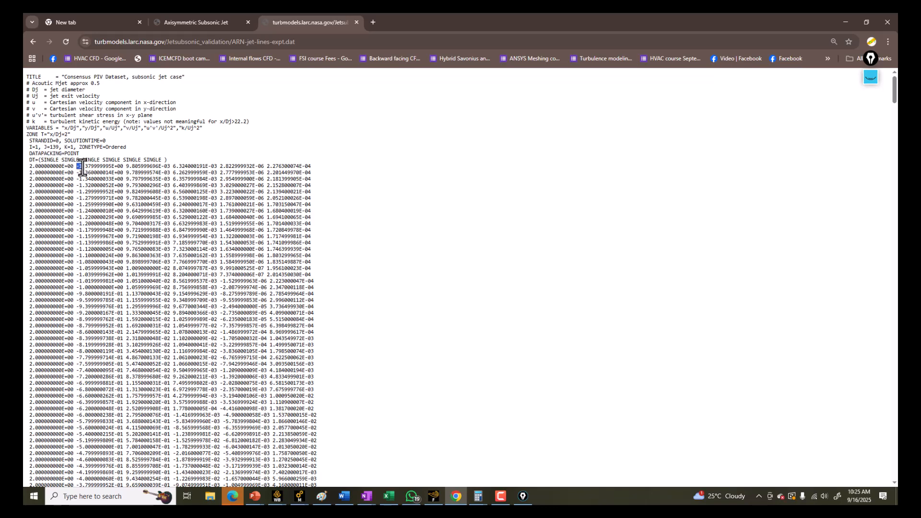
left_click_drag(76, 166, 100, 179)
left_click(101, 180)
Return to the nozzle_profile workbook in Excel and insert a blank row above the data on Sheet10
left_click(388, 496)
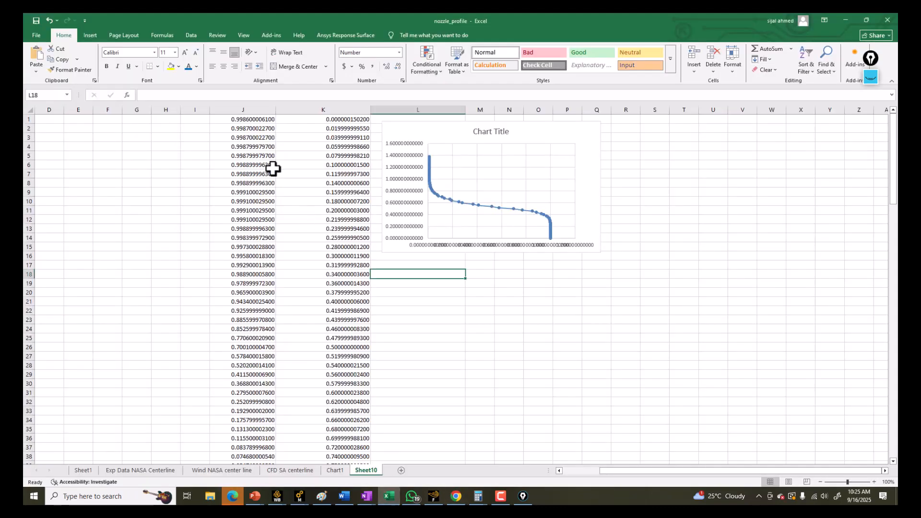
left_click(28, 119)
right_click(28, 119)
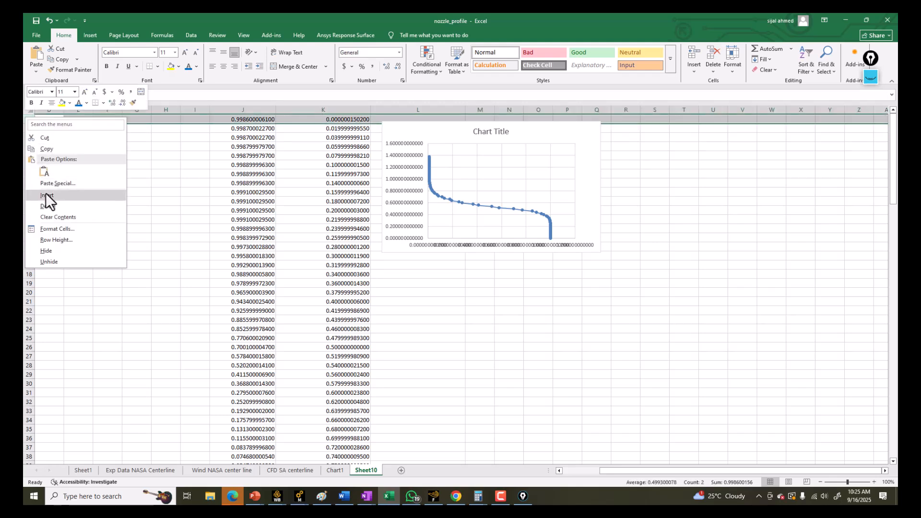
left_click(47, 197)
Format the vertical axis numbers of the Sheet10 velocity profile chart with 1 decimal place
left_click(405, 198)
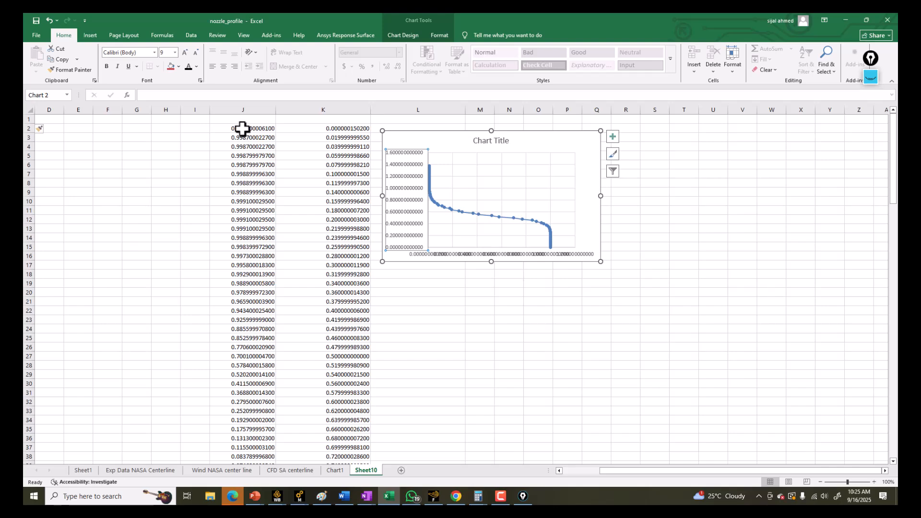
scroll(283, 273, "down", 16)
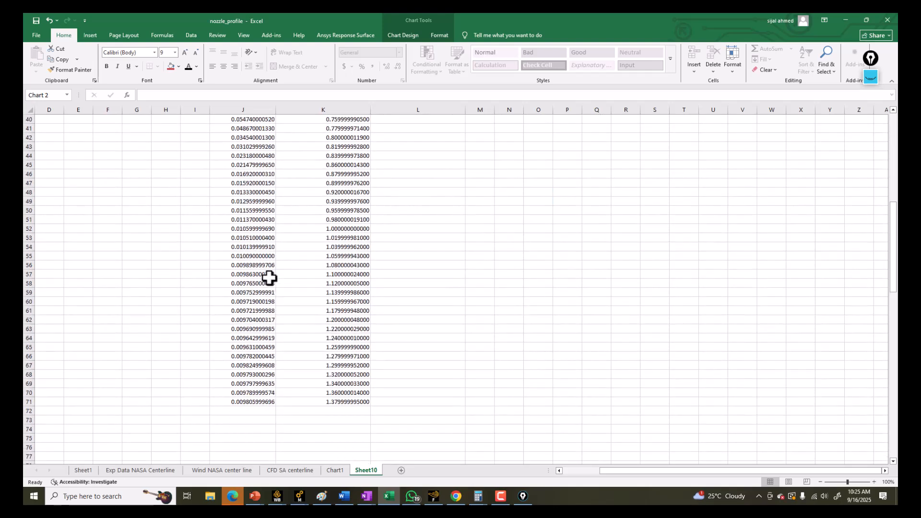
scroll(339, 314, "up", 16)
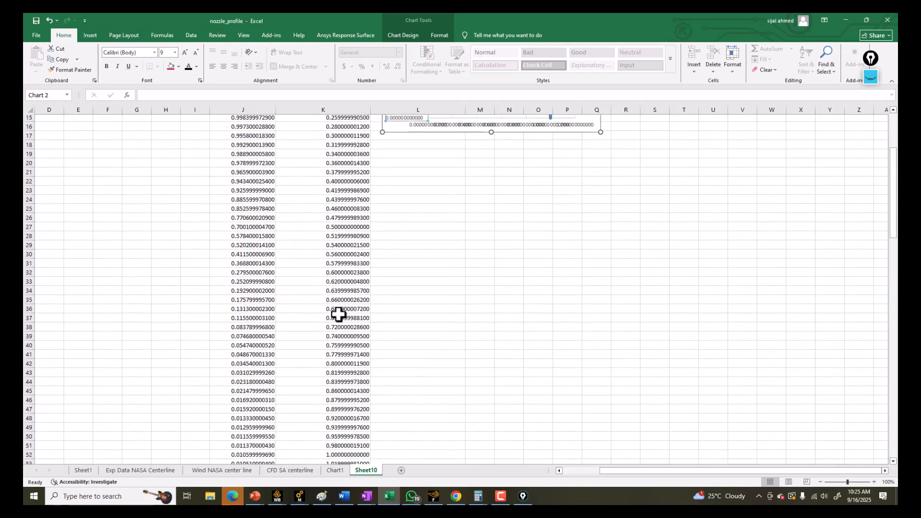
left_click(402, 162)
double_click(399, 164)
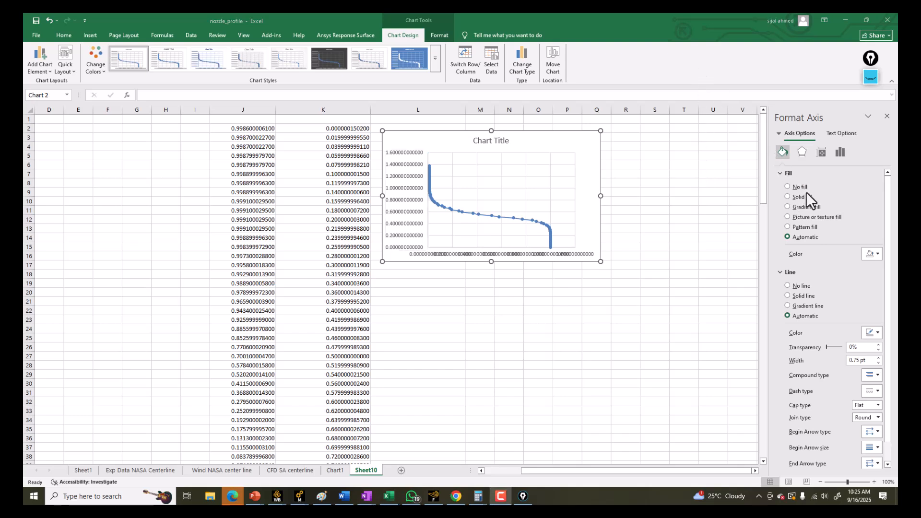
left_click(839, 157)
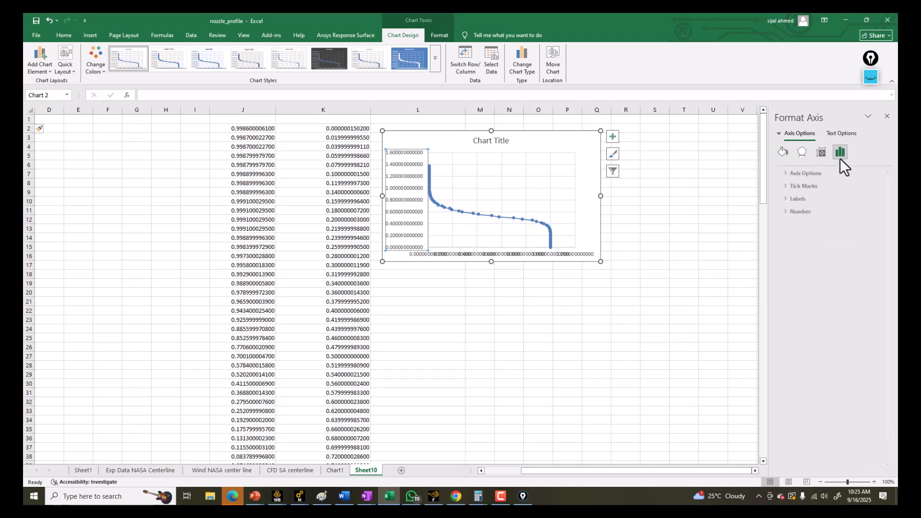
left_click(778, 172)
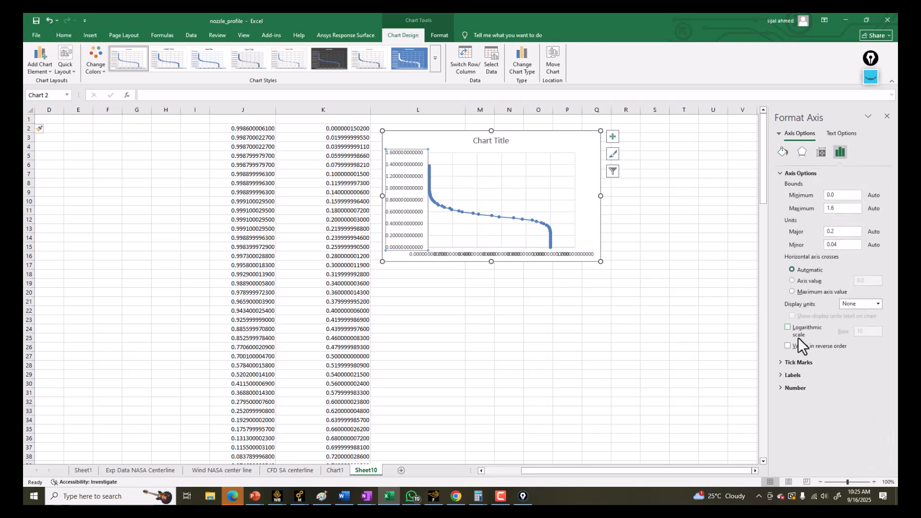
left_click(777, 387)
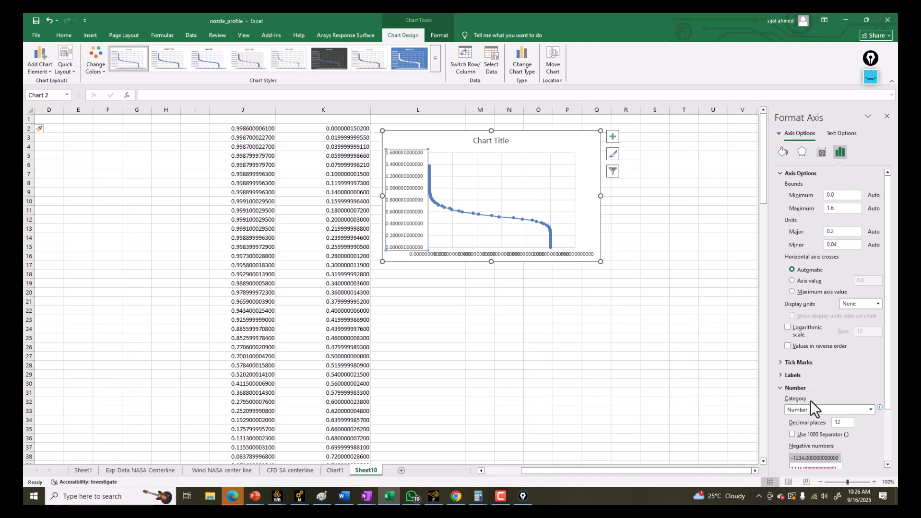
double_click(843, 422)
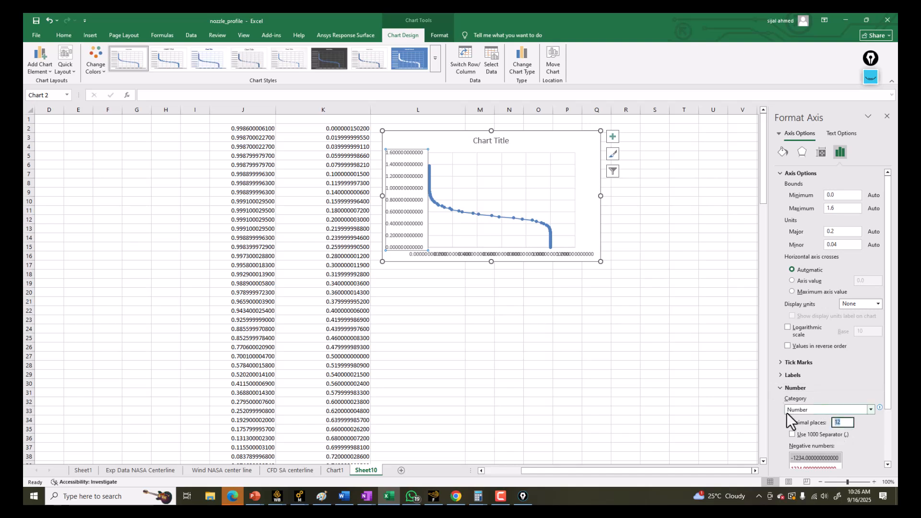
type("2")
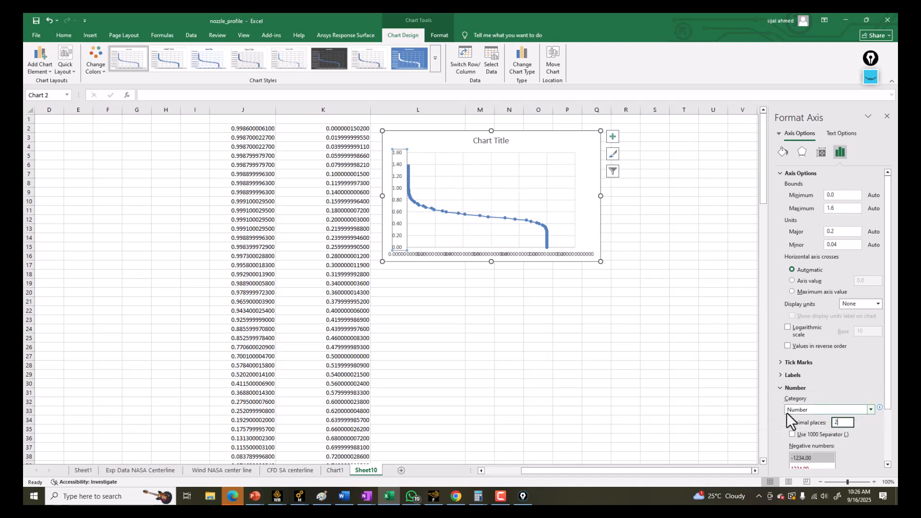
double_click(843, 422)
Format the horizontal axis numbers of the Sheet10 velocity profile chart with 1 decimal place
left_click(482, 255)
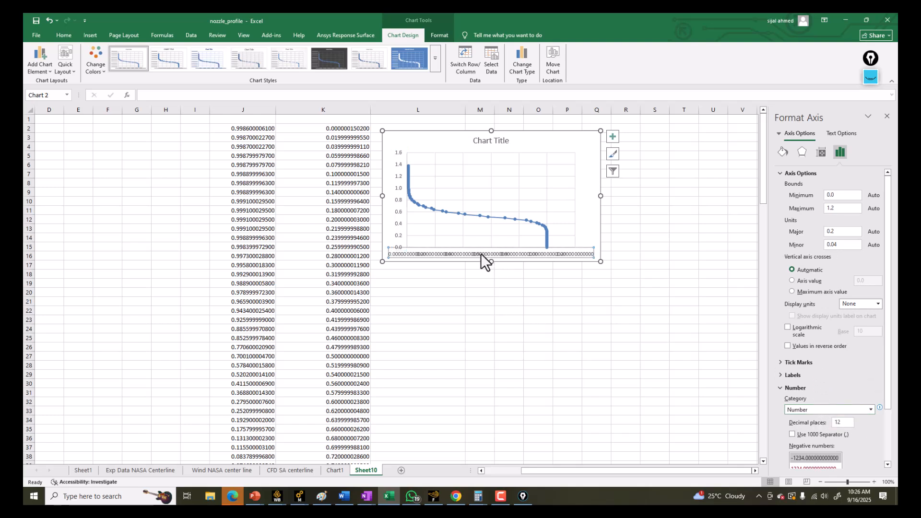
double_click(839, 422)
type("1")
left_click(808, 407)
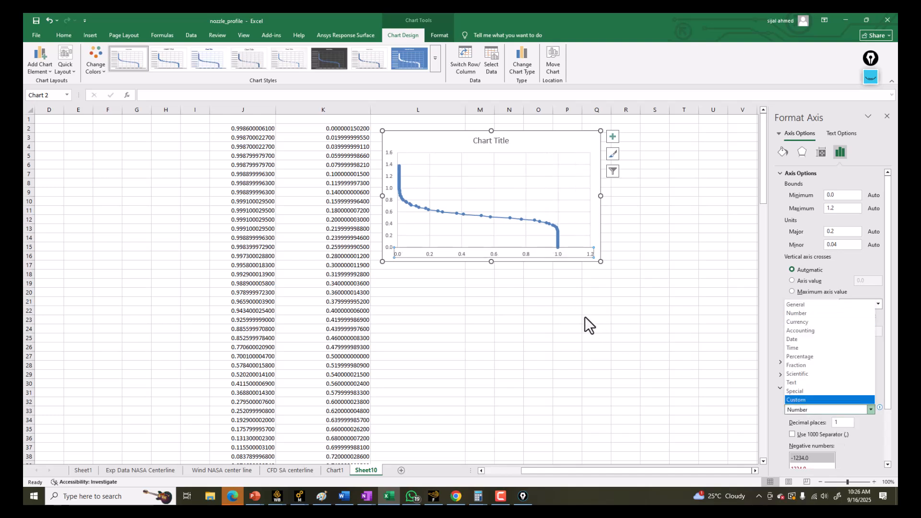
left_click(562, 302)
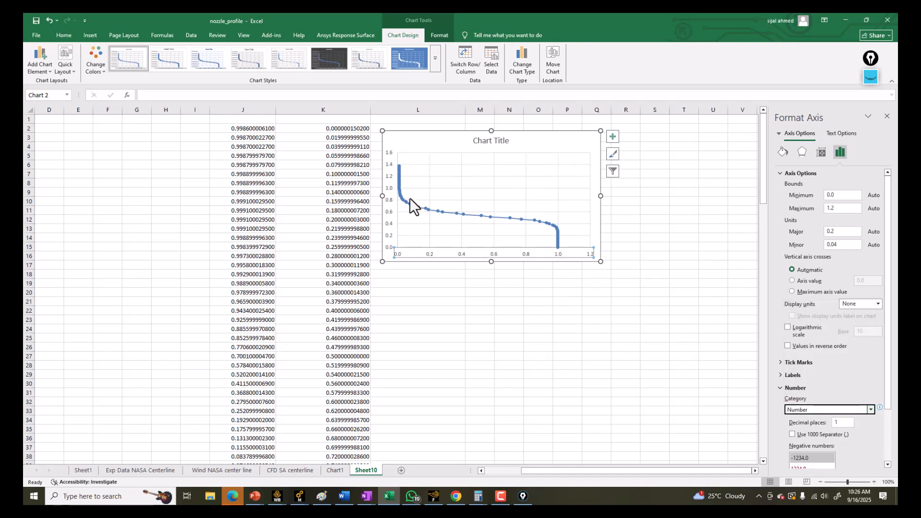
Apply chart Layout 8 with a legend below the plot and enlarge the velocity profile chart
left_click(65, 63)
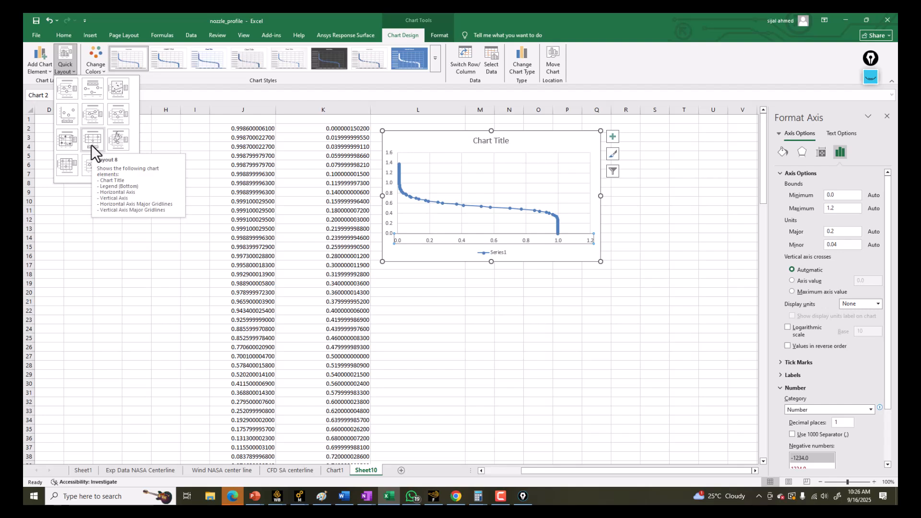
key("Escape")
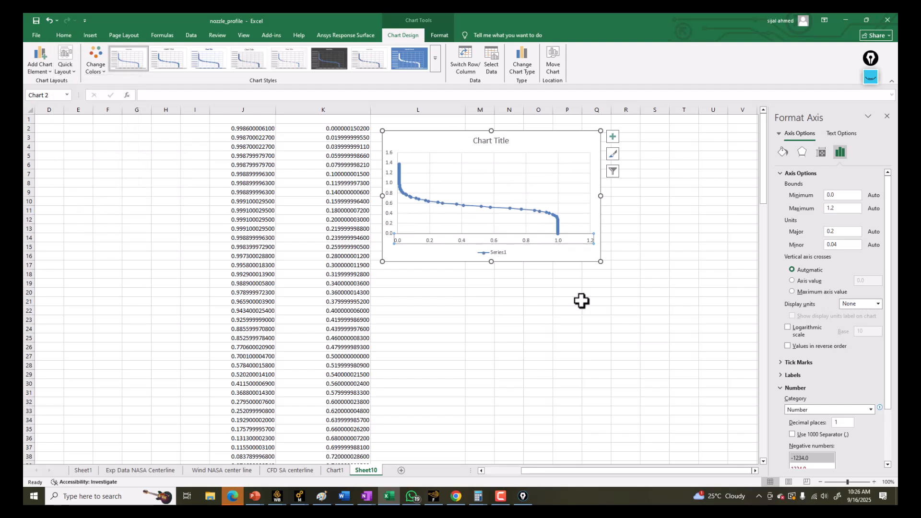
left_click_drag(601, 262, 662, 346)
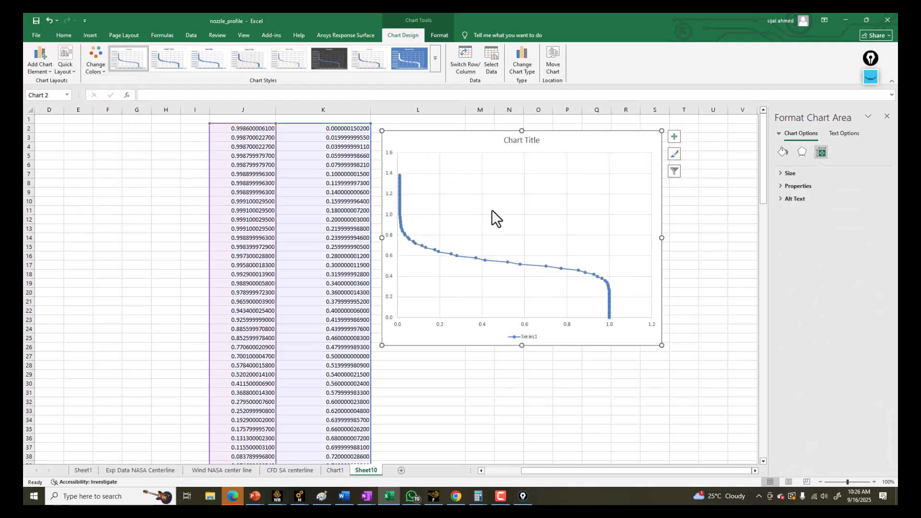
Rename the chart's data series as Experimental NASA
right_click(491, 210)
left_click(510, 260)
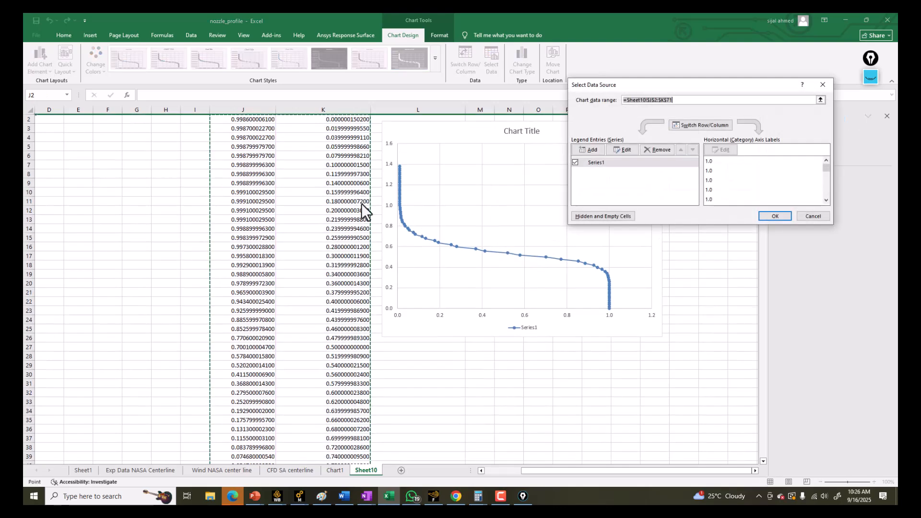
left_click(621, 148)
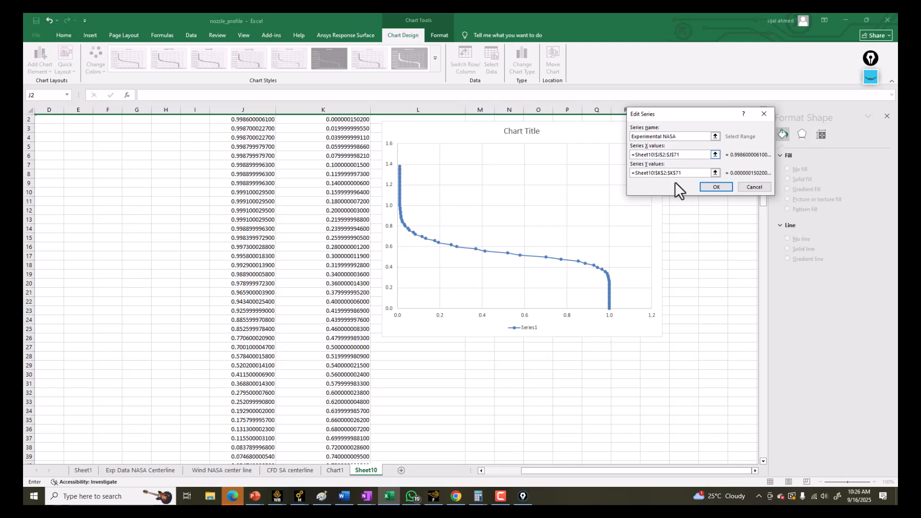
left_click(724, 187)
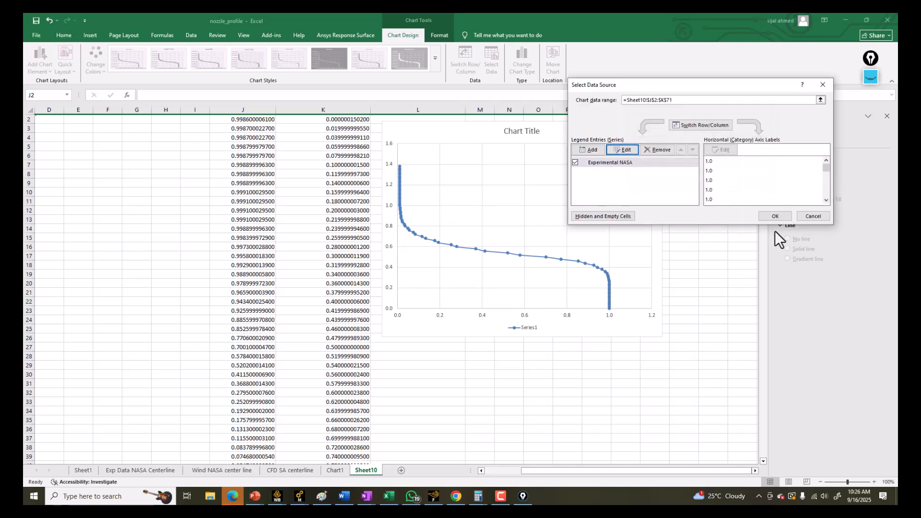
left_click(776, 216)
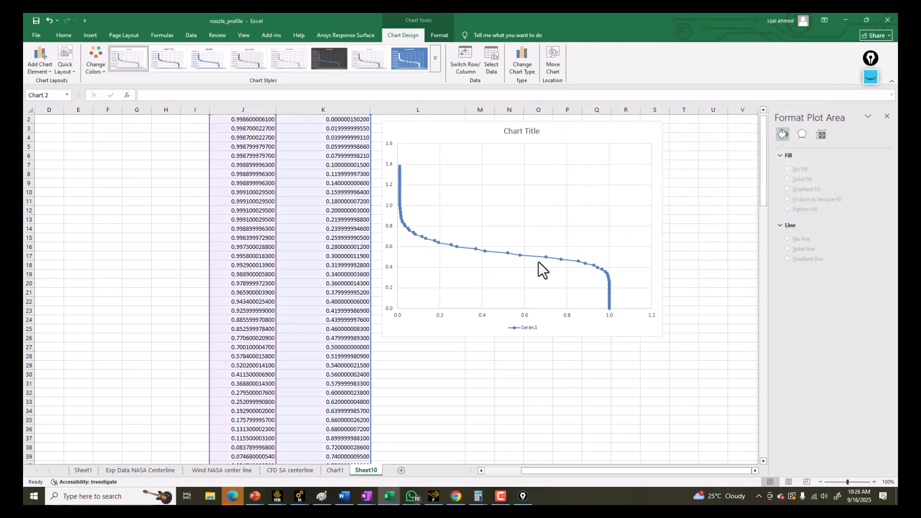
Move the chart off the header row and label the data columns u/Uj in J1 and y/Dj in K1
left_click_drag(445, 123, 141, 221)
left_click(236, 119)
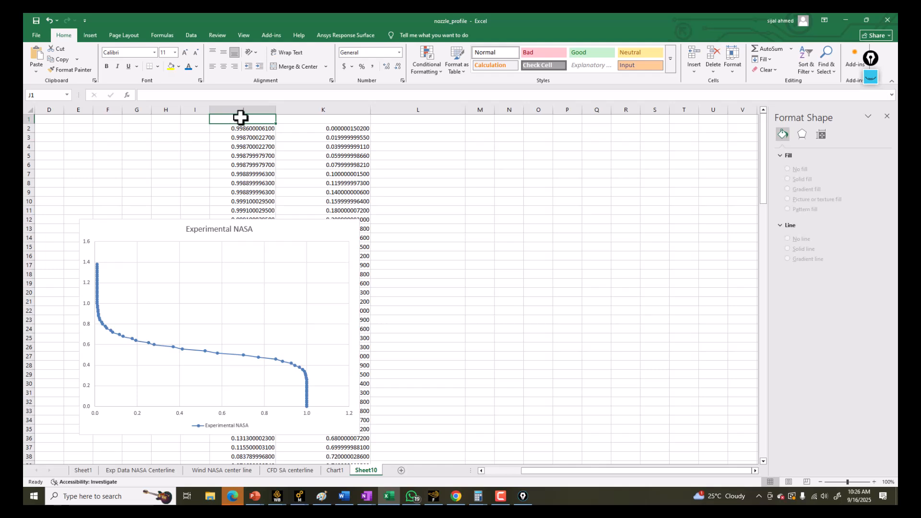
type("Uj")
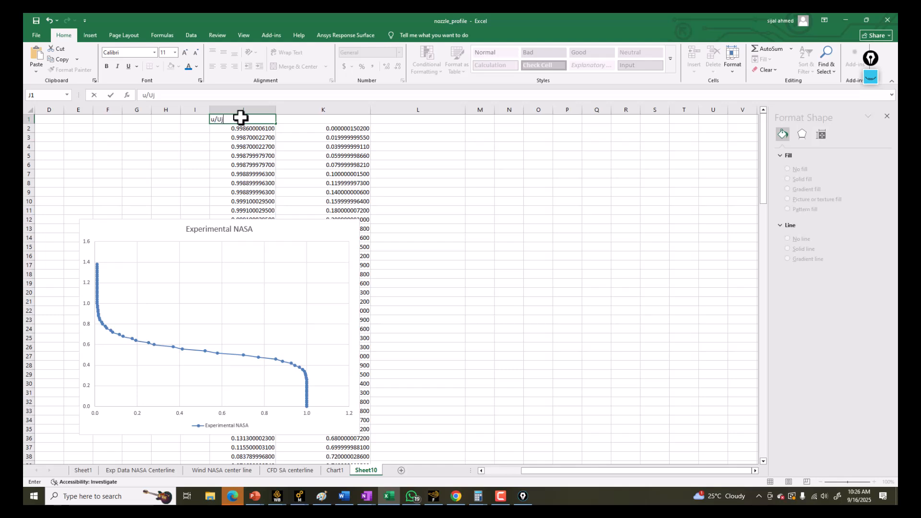
key("Return")
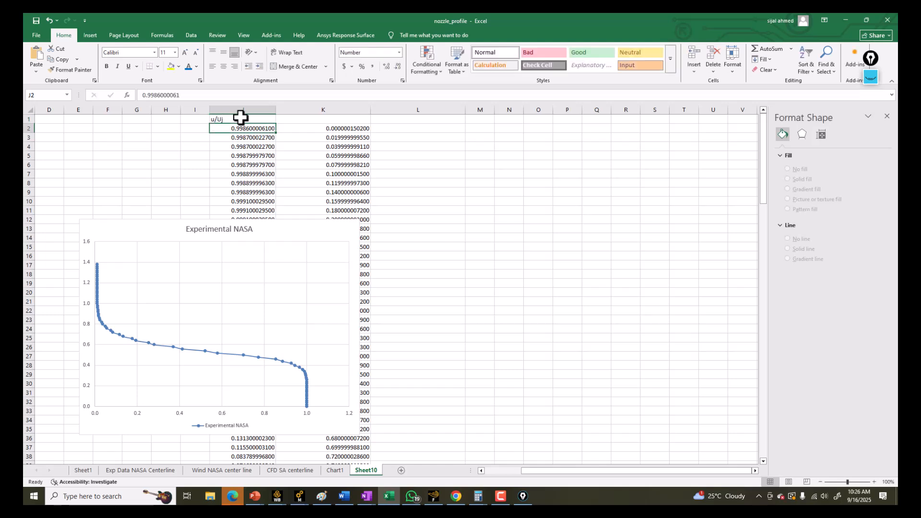
left_click(290, 110)
left_click(294, 117)
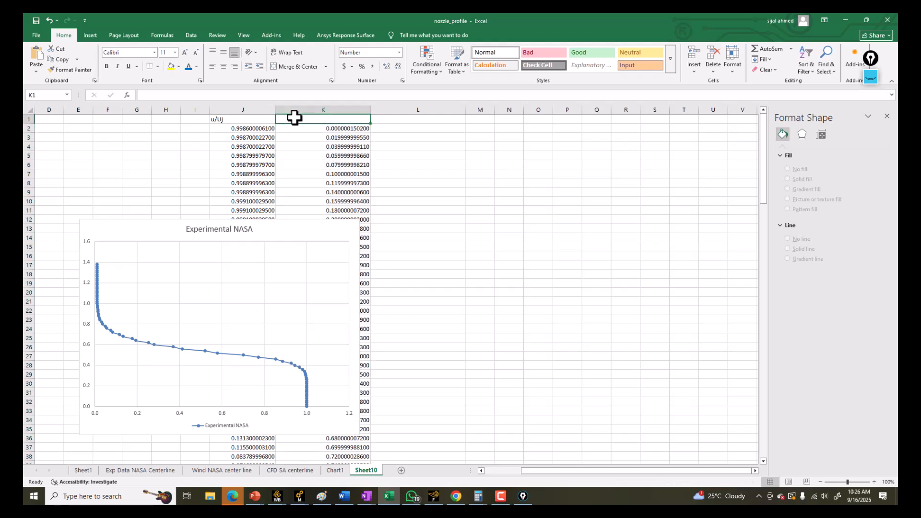
type("y")
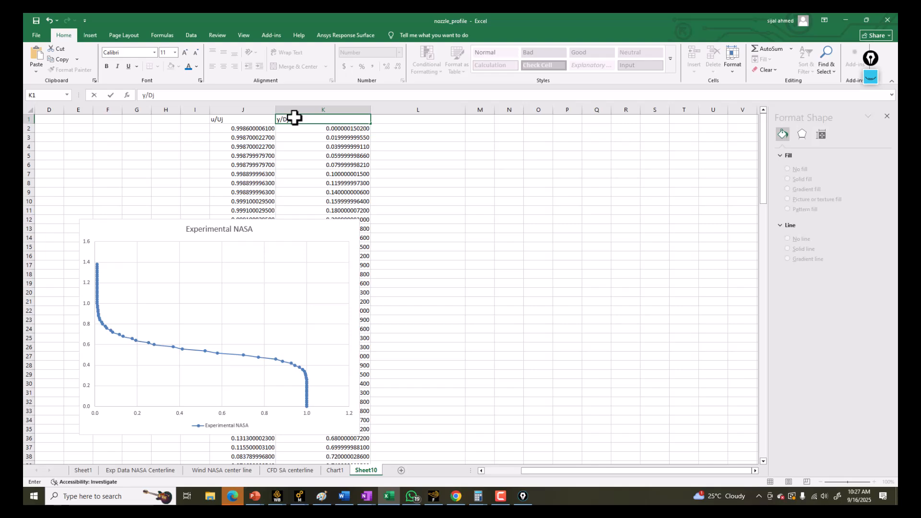
type("/Dj")
key("Return")
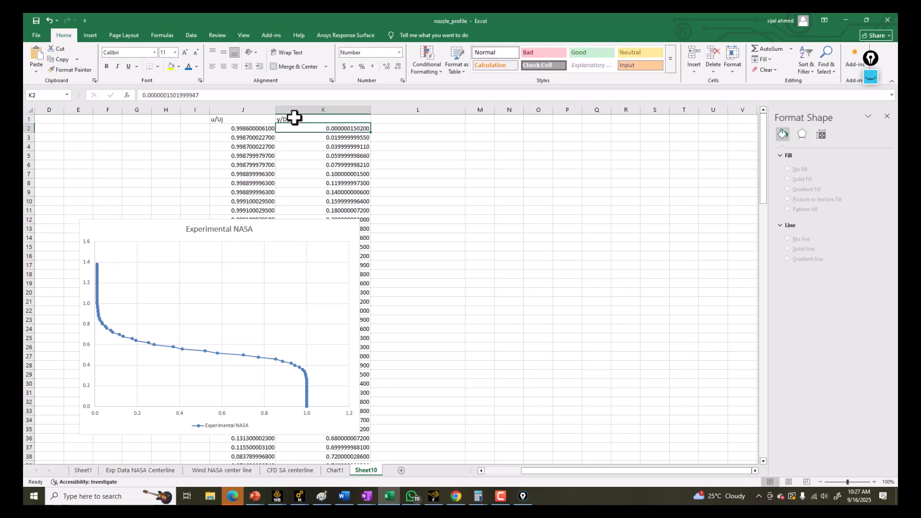
Move the chart clear of the data columns and title it "X velocity at the X/D = 2 along Y direction"
left_click_drag(120, 230, 594, 197)
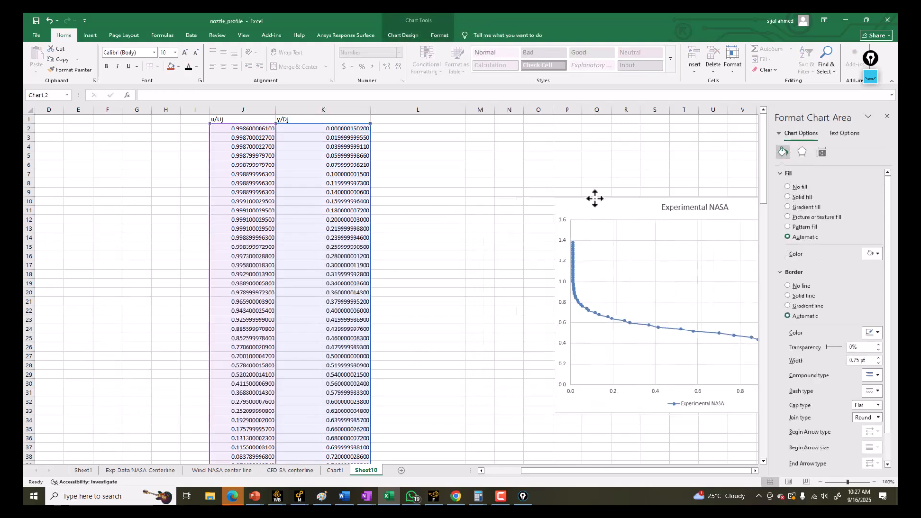
scroll(496, 259, "down", 2, "ctrl")
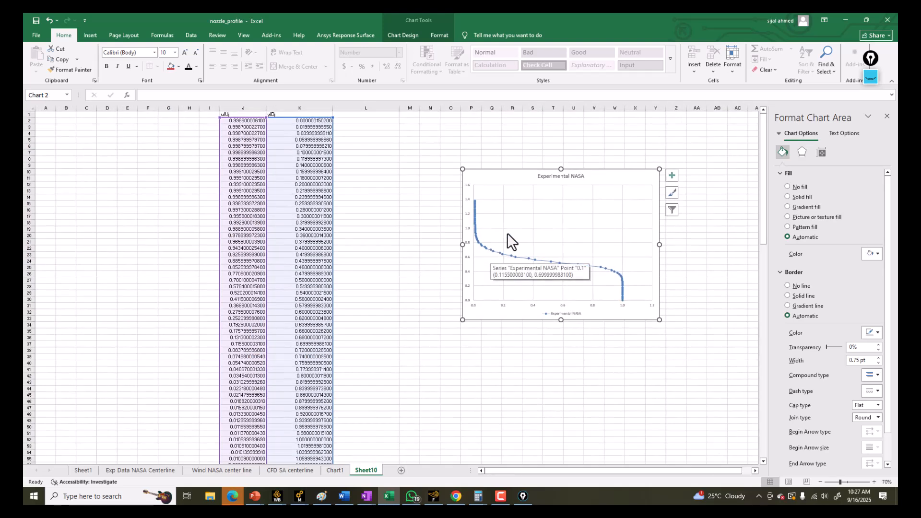
left_click(542, 175)
left_click_drag(542, 174, 584, 177)
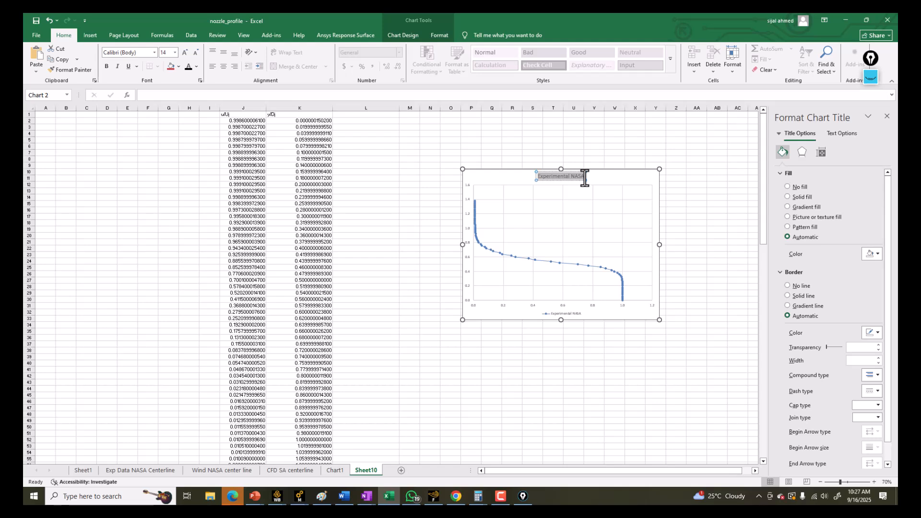
type("V")
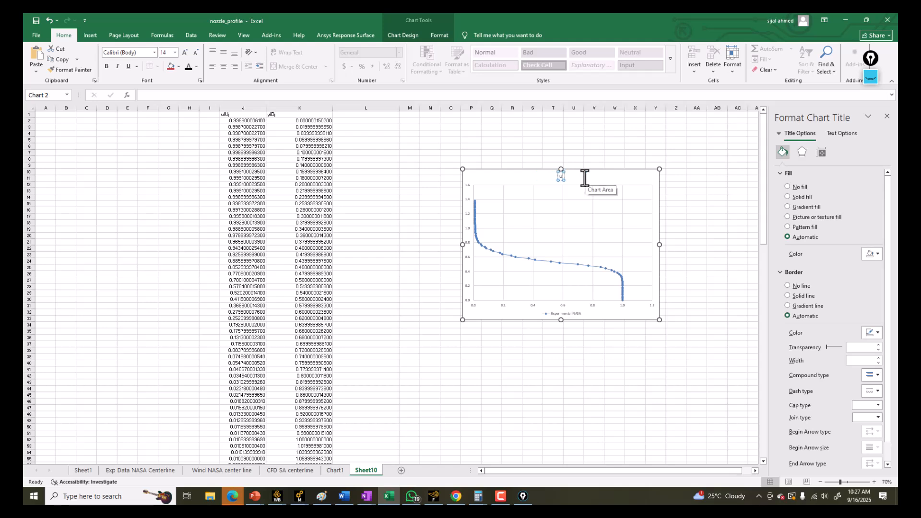
type("elocity at th")
type("e")
type(" X")
type("/D")
type(" = 2 lo")
type("ng y direction")
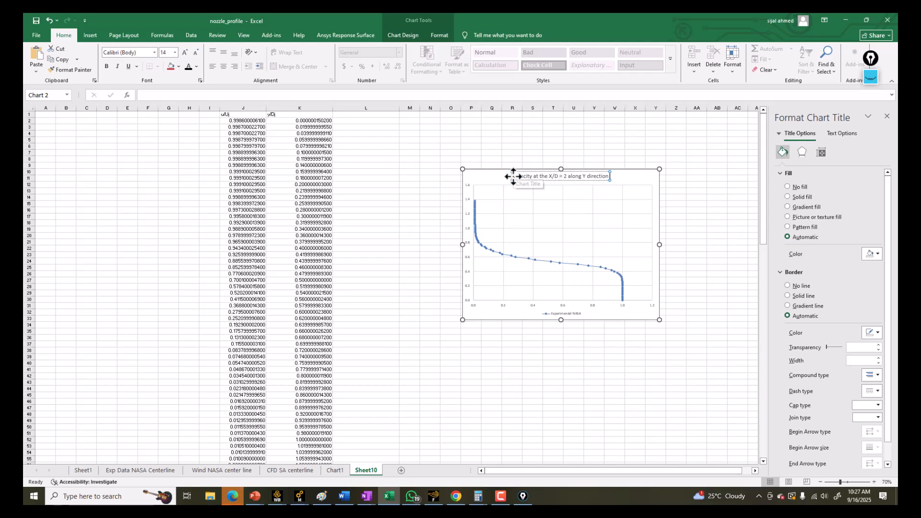
type("X")
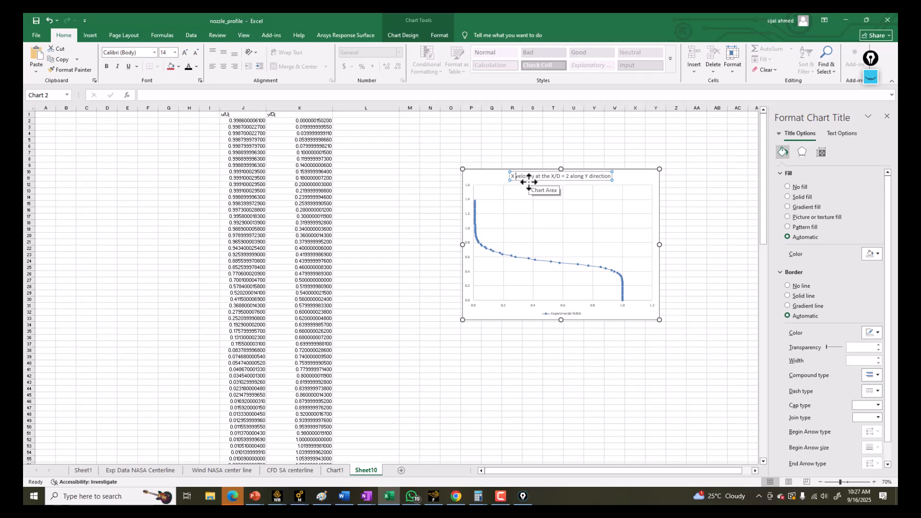
Apply the chart layout with axis titles and a legend beside the plot, then enlarge and reposition the chart next to the data
left_click(529, 305)
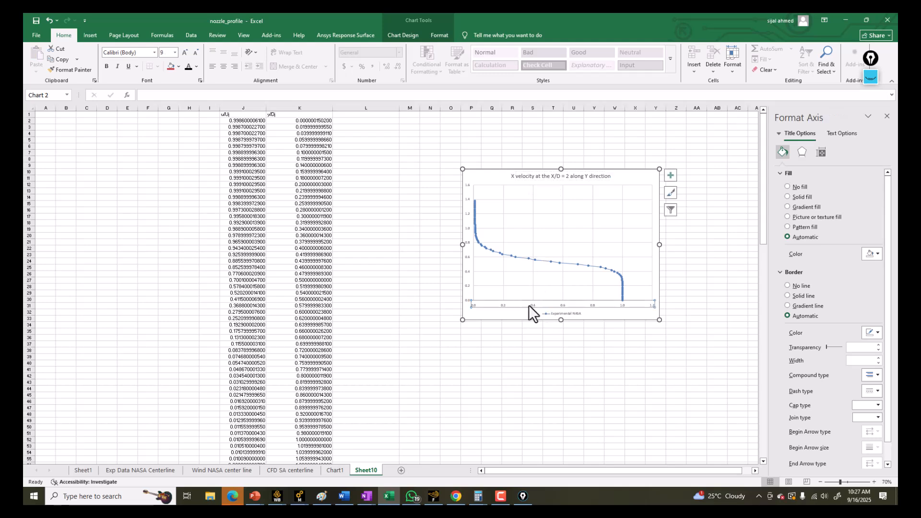
left_click(406, 36)
left_click(74, 72)
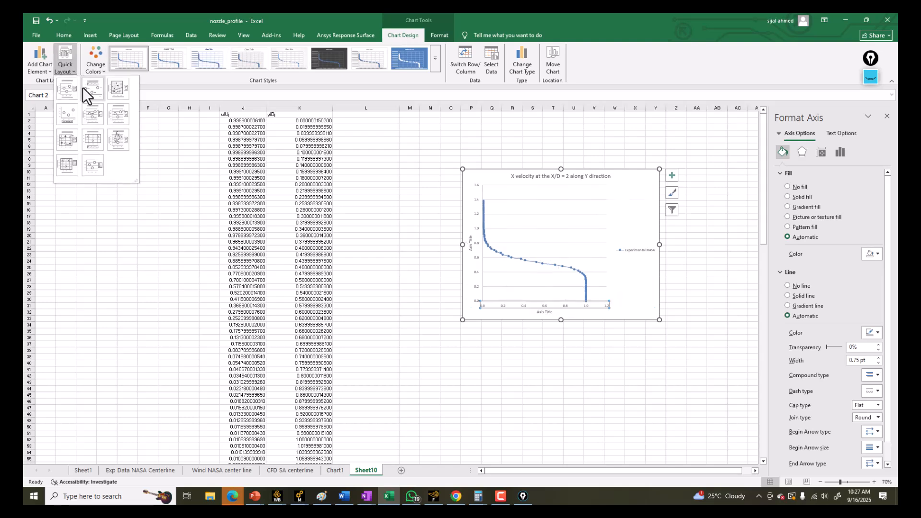
left_click(68, 89)
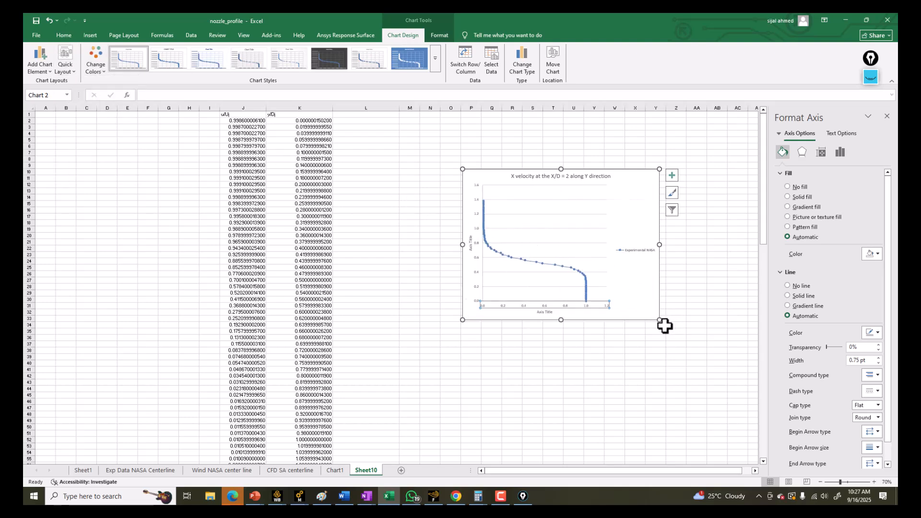
left_click_drag(659, 320, 748, 375)
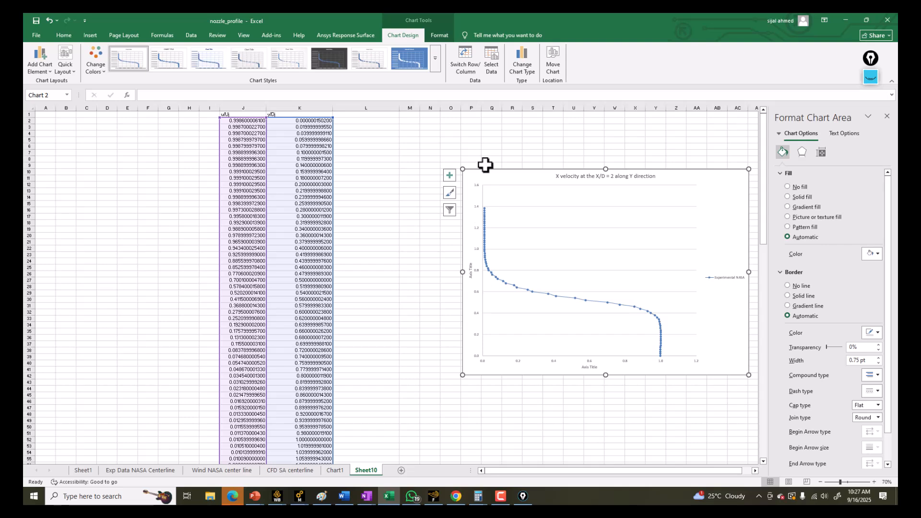
left_click_drag(484, 164, 417, 144)
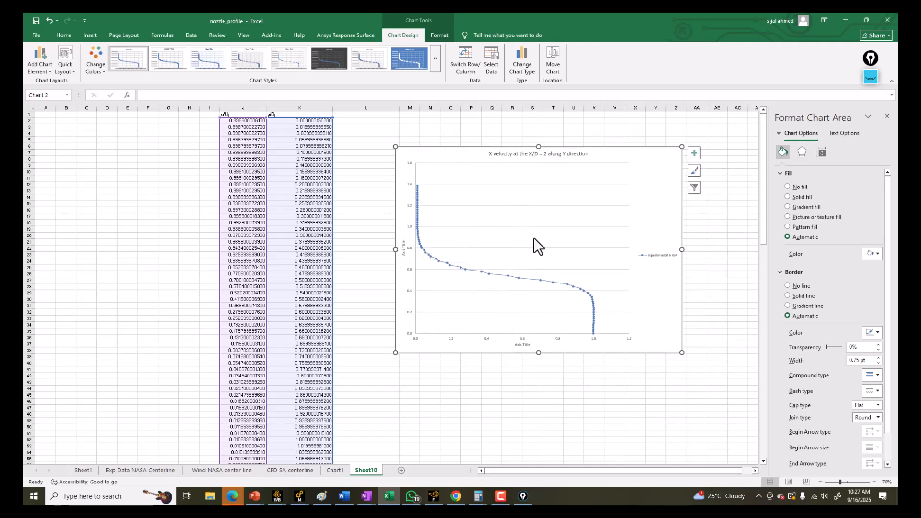
Delete the empty columns A through I before the data on Sheet10
left_click(206, 108)
left_click_drag(206, 108, 45, 109)
right_click(45, 111)
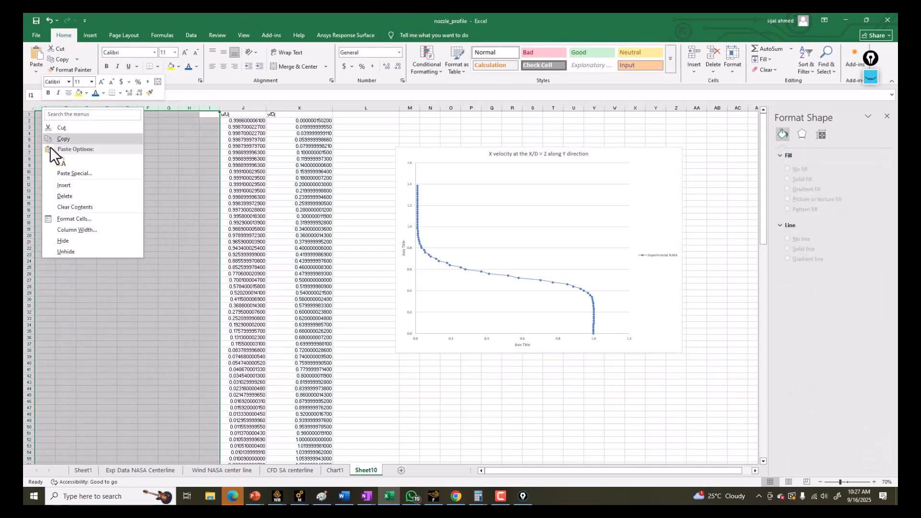
left_click(59, 194)
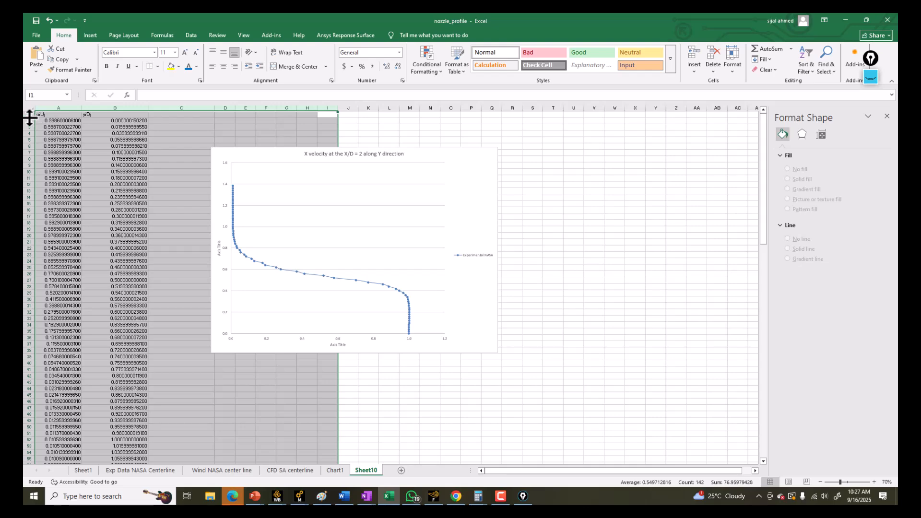
Insert a row above the headers and enter "Experimental Data NASA" in merged, centred cells A1:B1
left_click(29, 114)
right_click(30, 114)
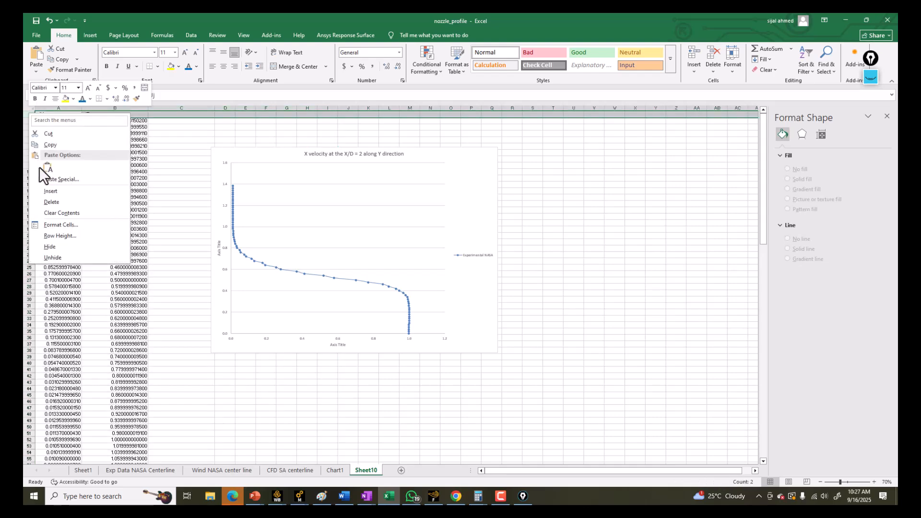
left_click(49, 191)
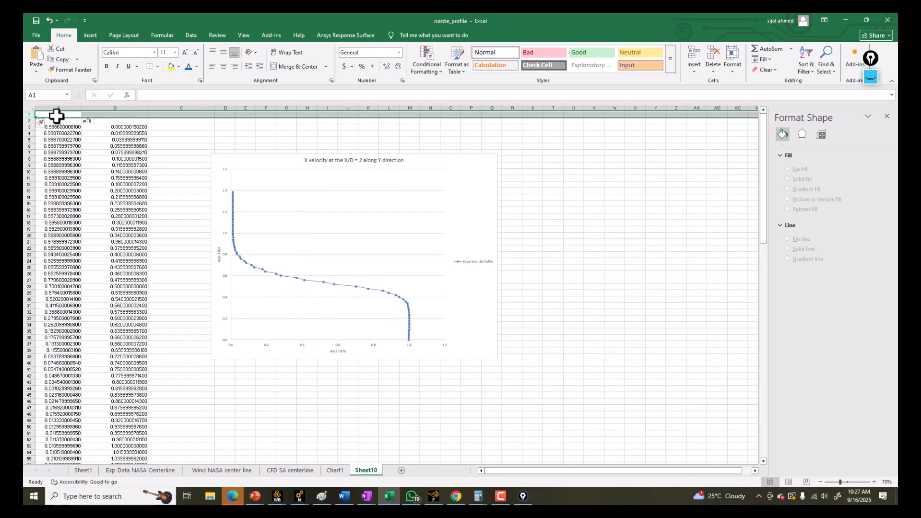
left_click(56, 115)
left_click_drag(73, 116, 91, 114)
left_click(296, 66)
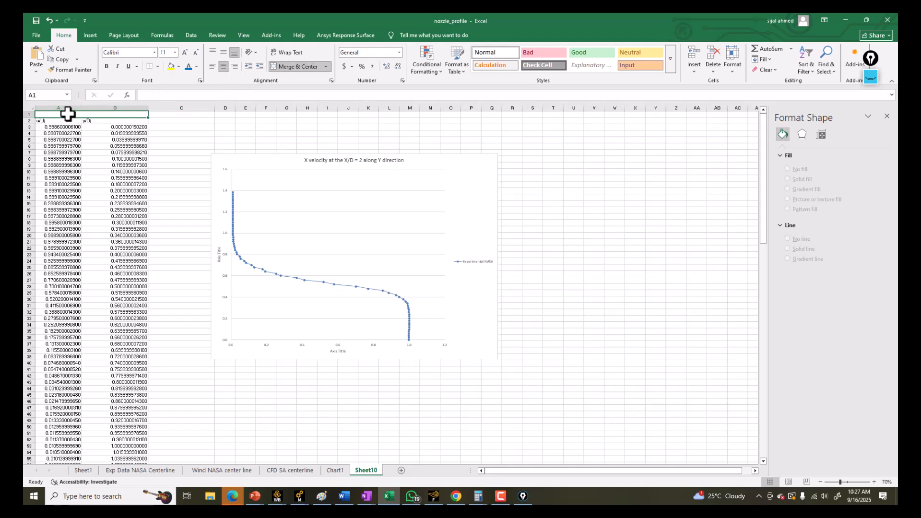
type("Experime")
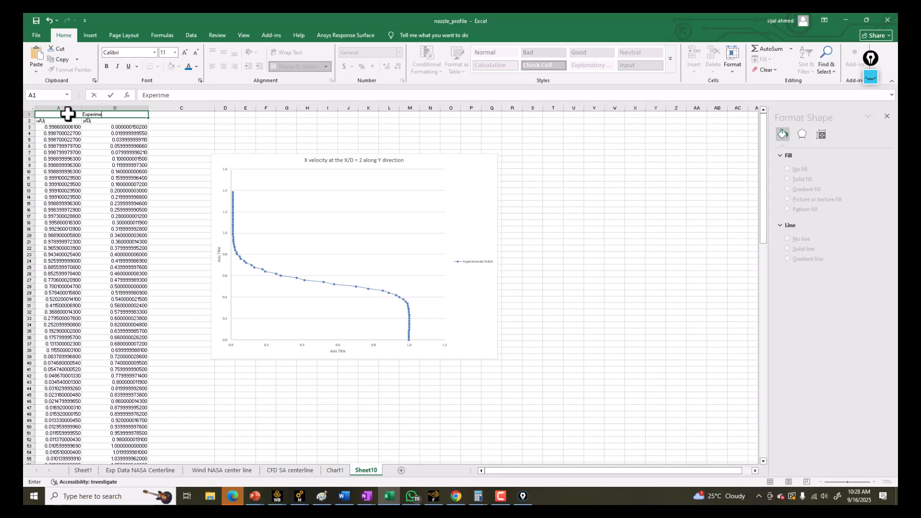
type("ntal Data NASA")
key("Return")
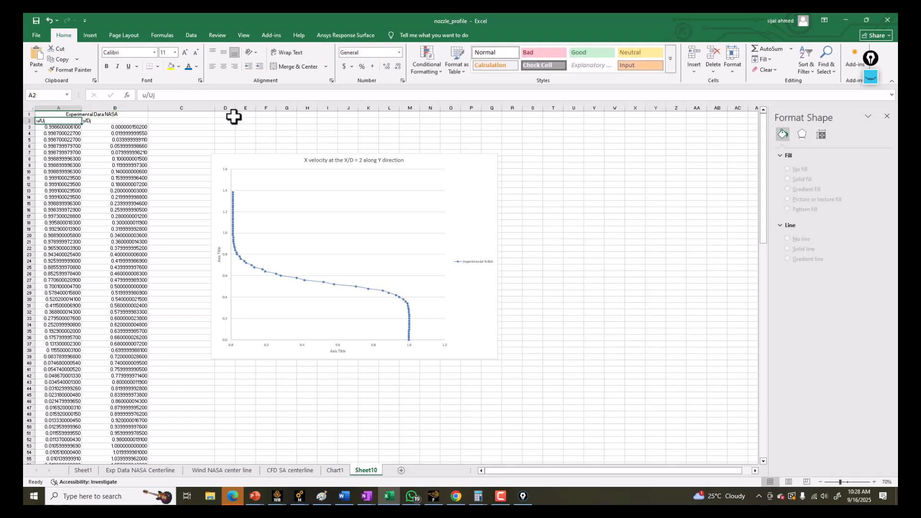
Merge and centre cells D1:E1 and widen columns D and E
left_click_drag(225, 114, 293, 103)
left_click(272, 66)
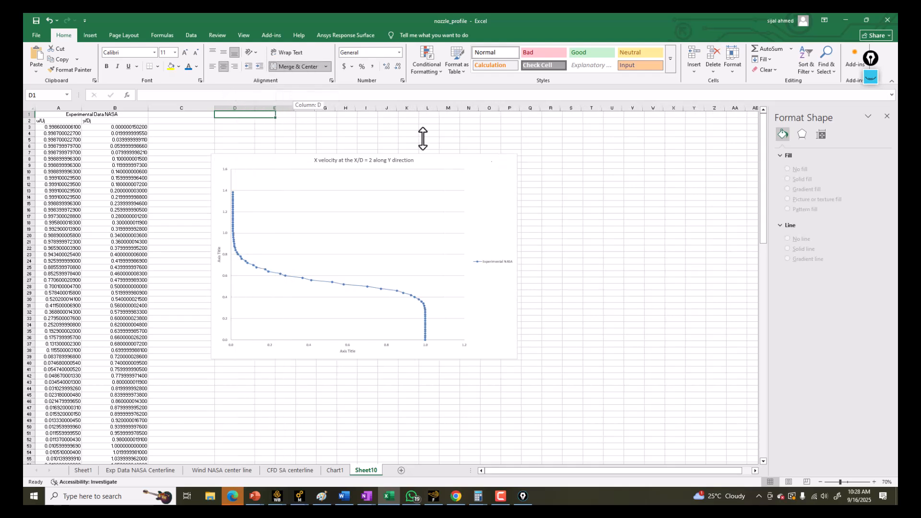
Import the uvelocityvsy file as text data into the current sheet, starting at cell V5
left_click(635, 139)
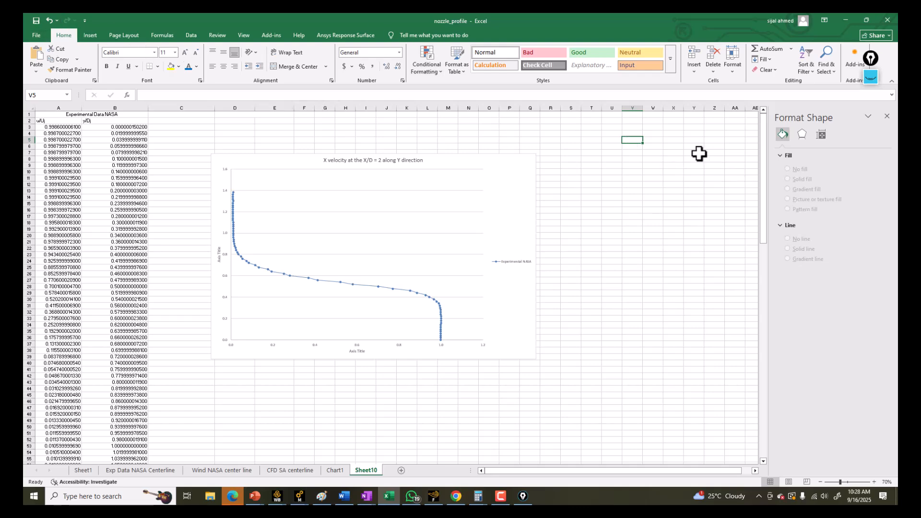
left_click(887, 116)
left_click(176, 34)
left_click(192, 36)
left_click(76, 60)
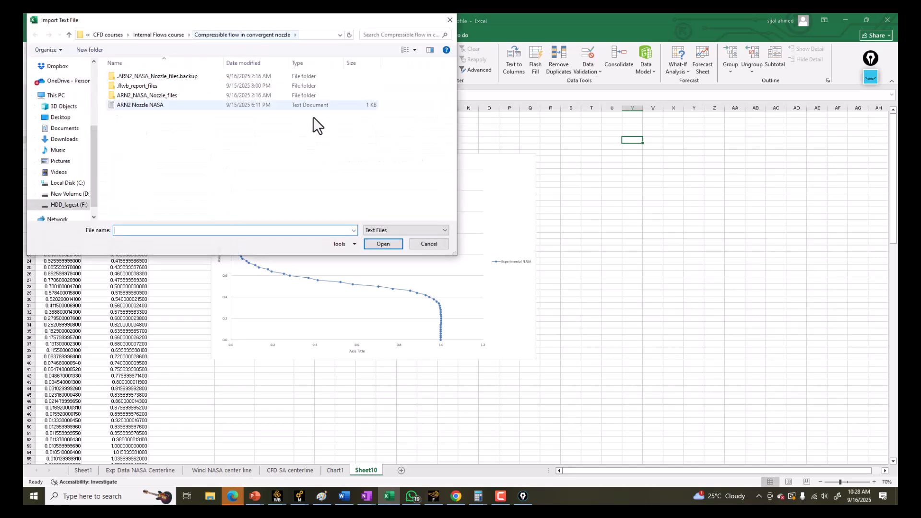
left_click(388, 230)
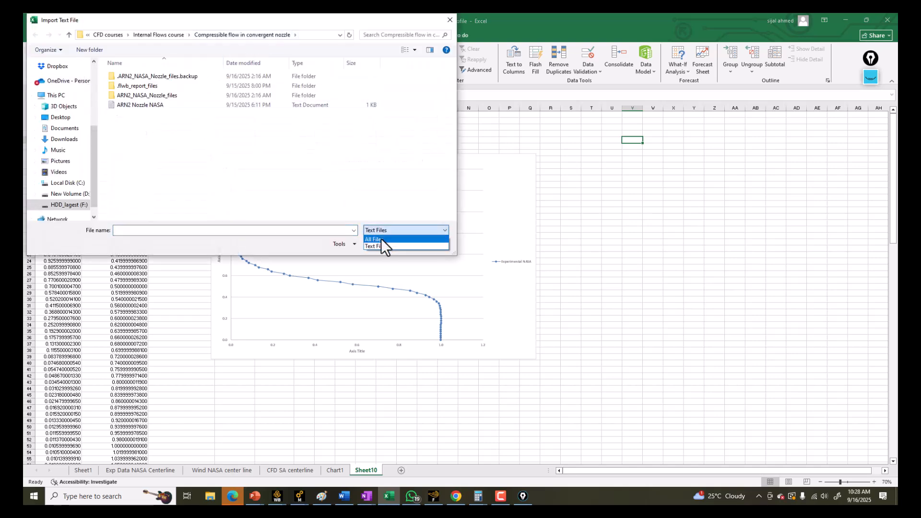
left_click(384, 239)
left_click(138, 163)
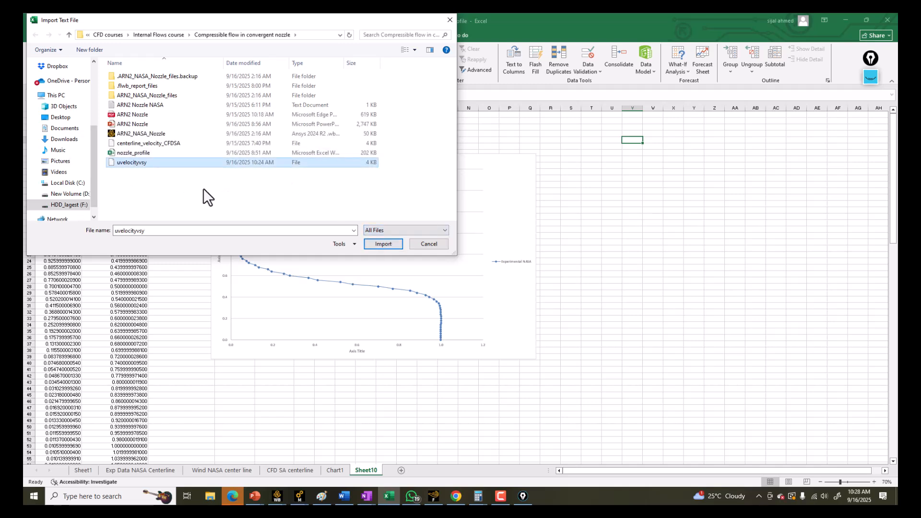
left_click(379, 244)
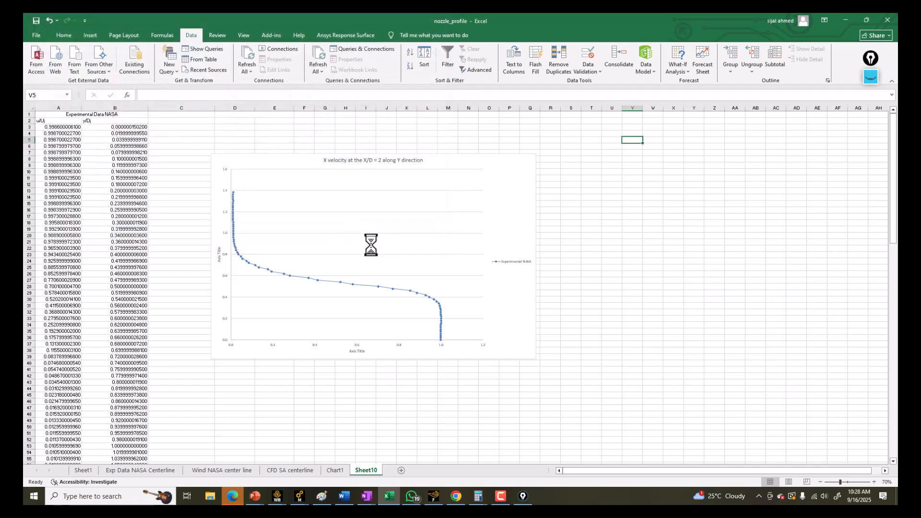
left_click(778, 225)
left_click(815, 227)
left_click(715, 187)
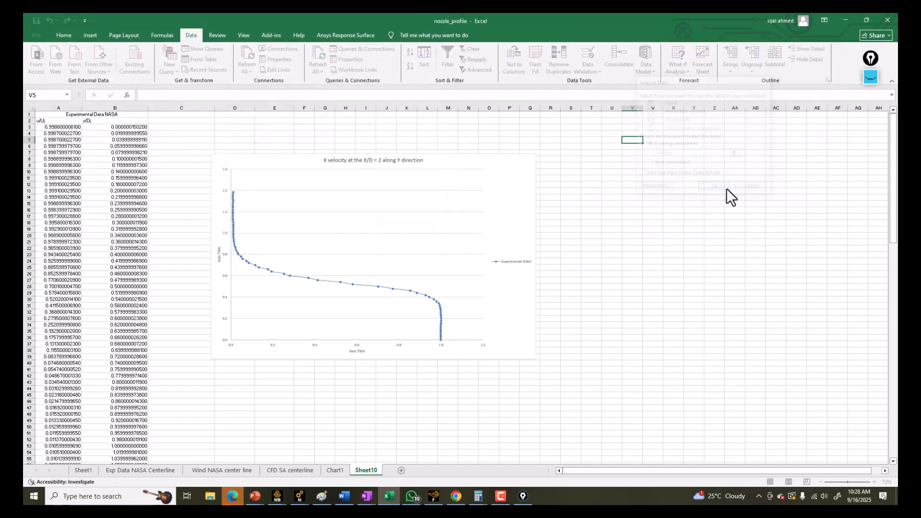
Clear the imported header text from cells V5:X8 above the position and velocity values
left_click_drag(638, 140, 706, 156)
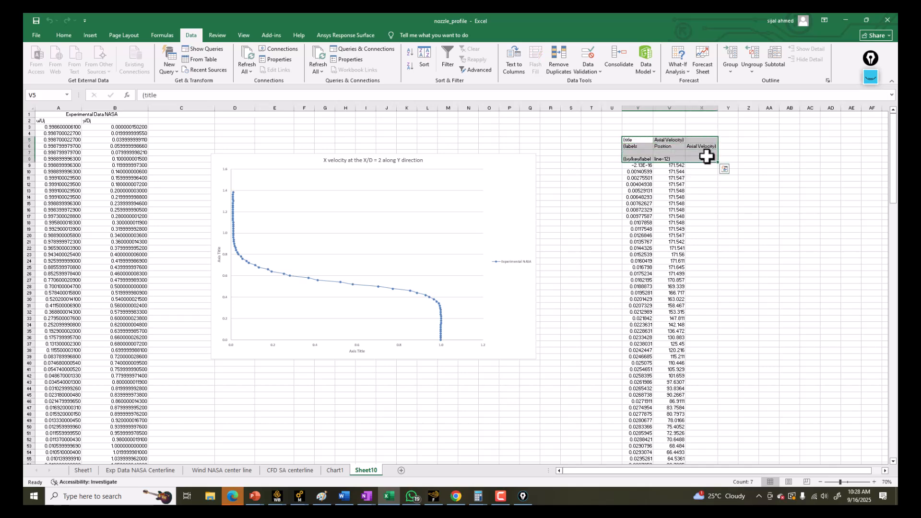
key("Delete")
left_click(696, 170)
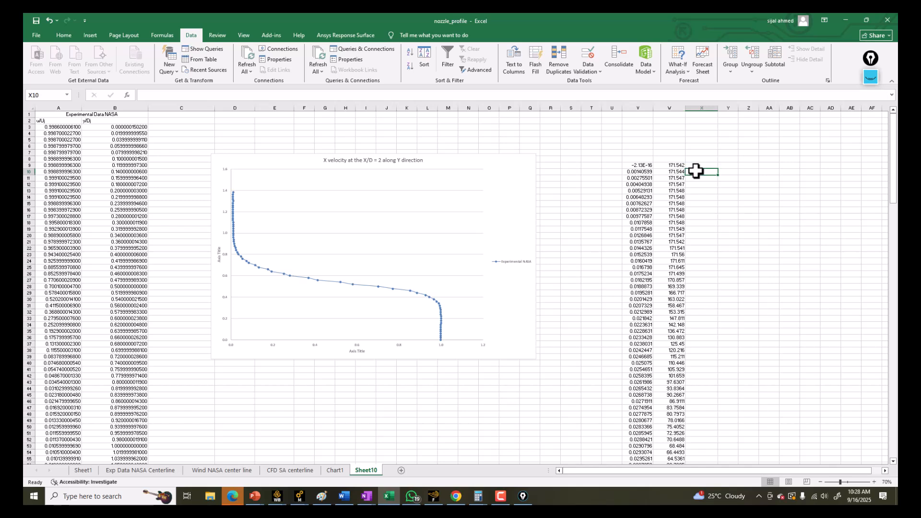
left_click(777, 229)
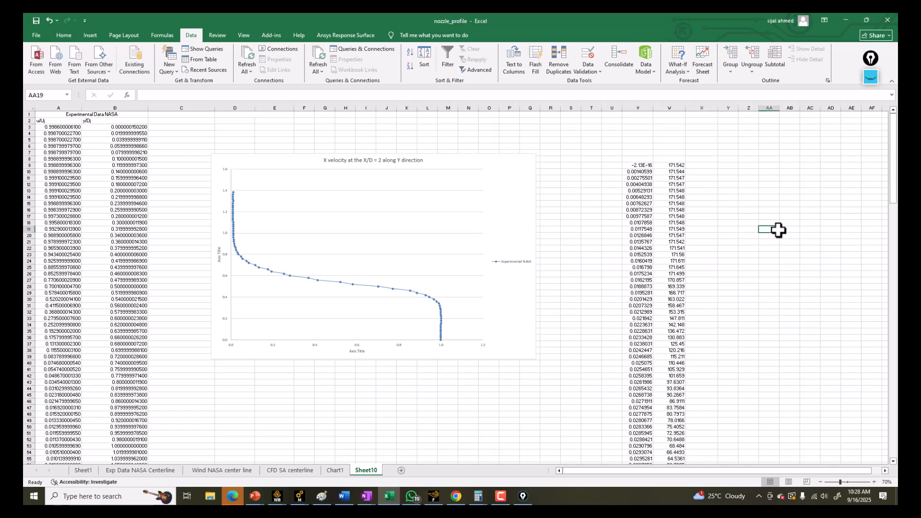
Copy the maximum nozzle outlet velocity, 171.81818, from the Fluent console into cell Z3 in Excel
left_click(434, 498)
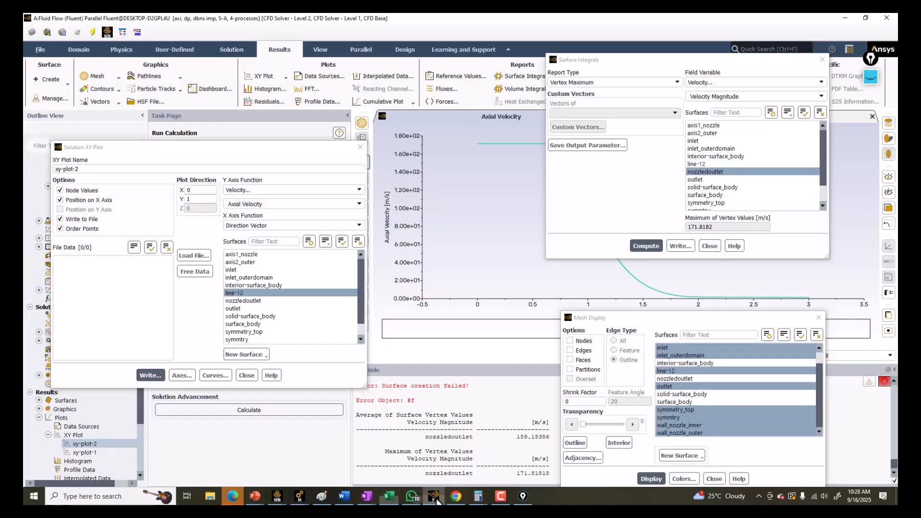
left_click_drag(517, 473, 553, 479)
right_click(544, 475)
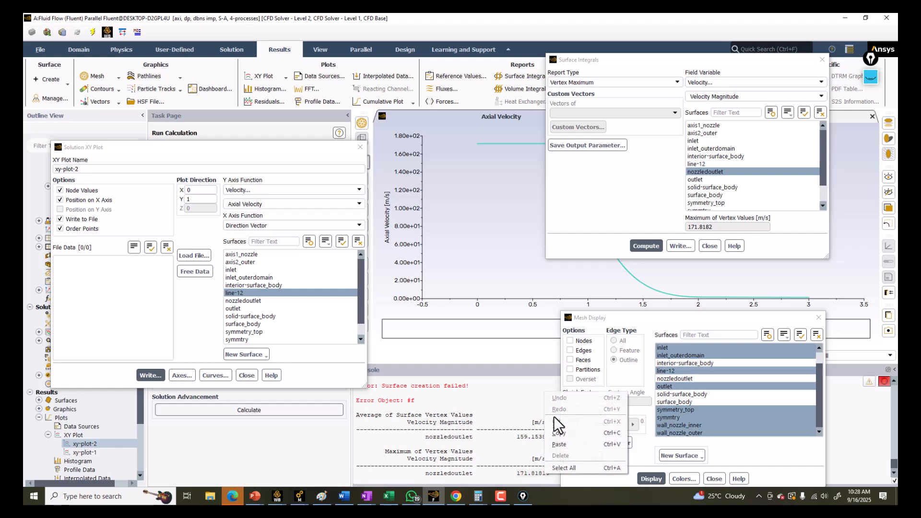
left_click(560, 435)
left_click(845, 18)
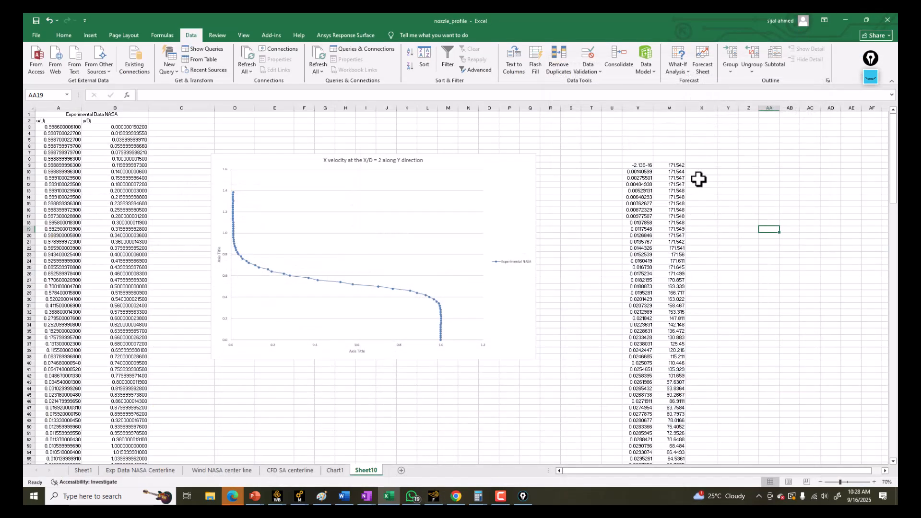
right_click(749, 127)
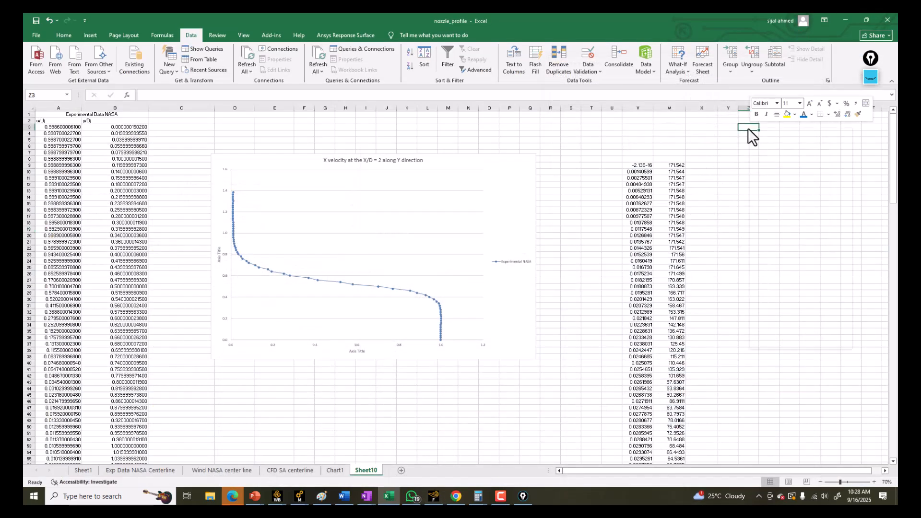
left_click(760, 182)
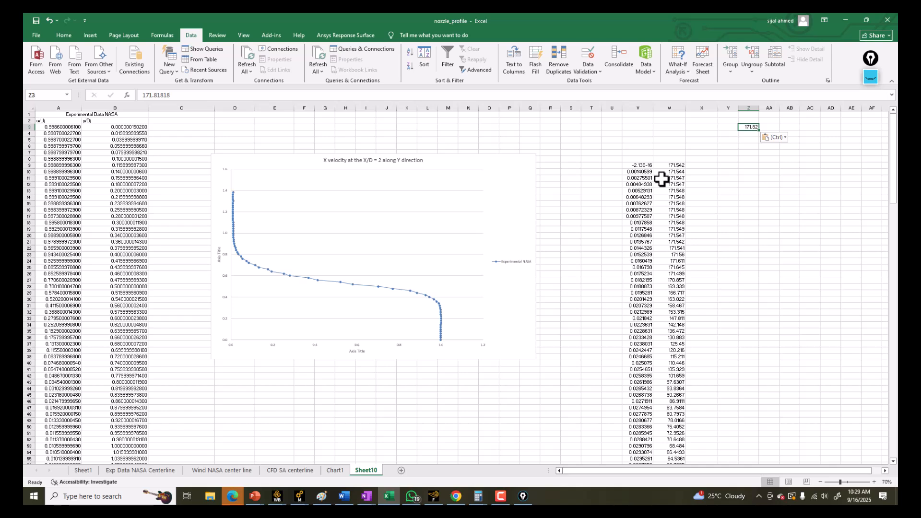
Copy the velocity 171.549 from cell W19 and paste it as a value into cell Z3
left_click(669, 230)
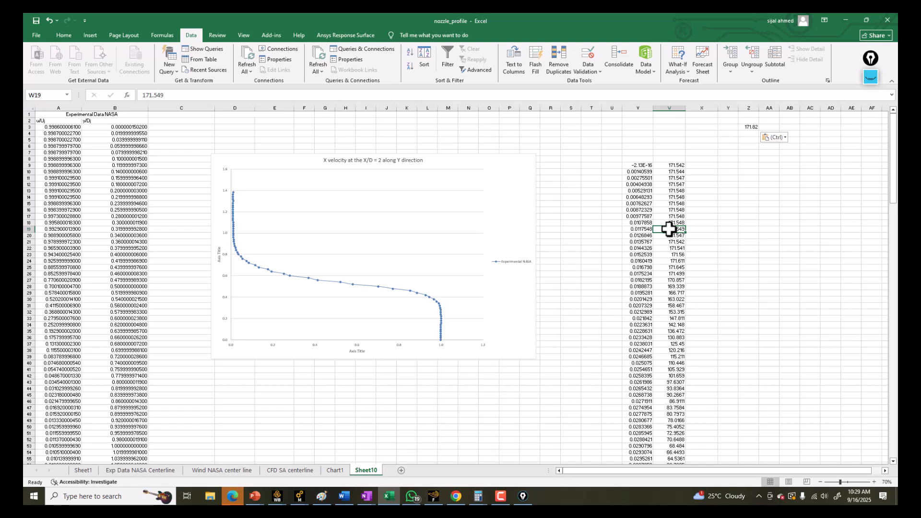
right_click(668, 230)
left_click(686, 246)
left_click(746, 127)
right_click(745, 127)
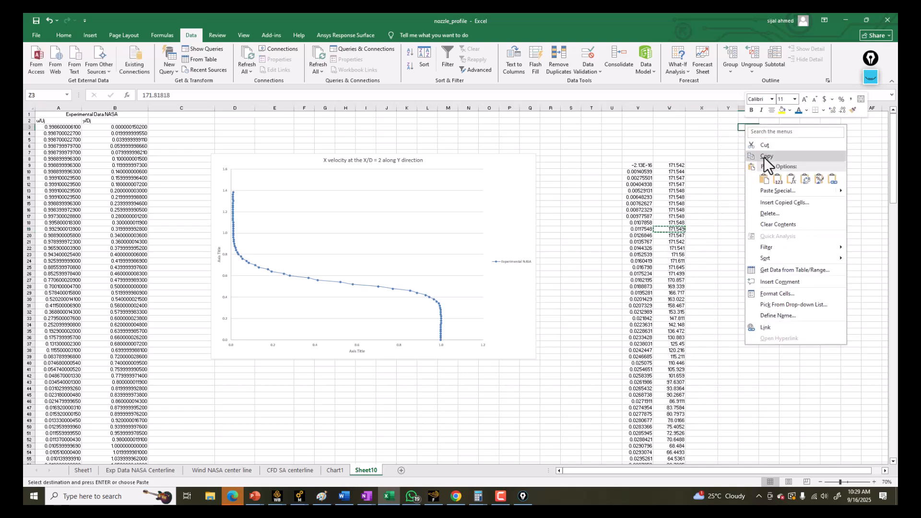
left_click(778, 181)
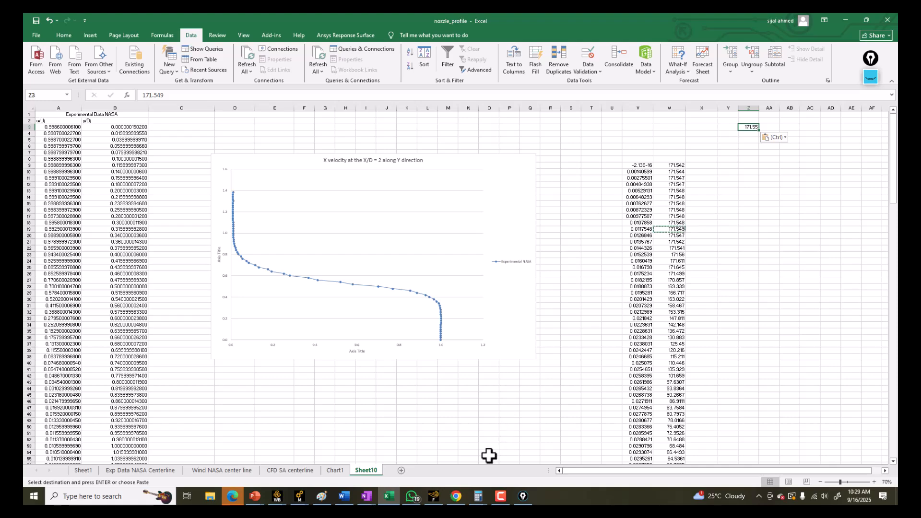
left_click(434, 496)
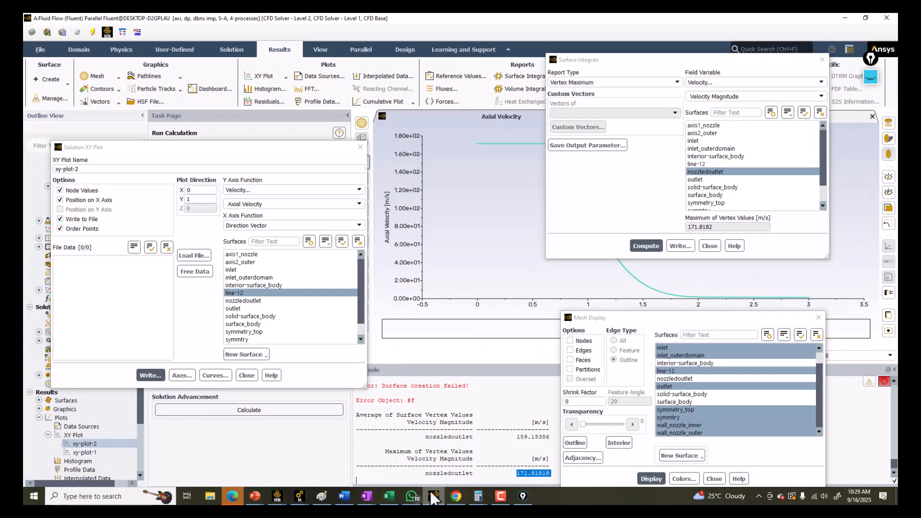
left_click(430, 490)
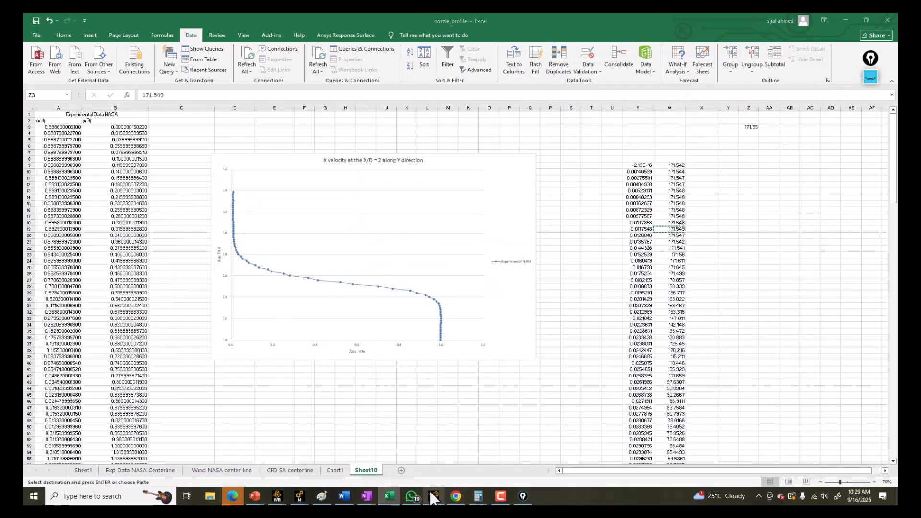
left_click(429, 489)
left_click(429, 489)
key("ctrl+v")
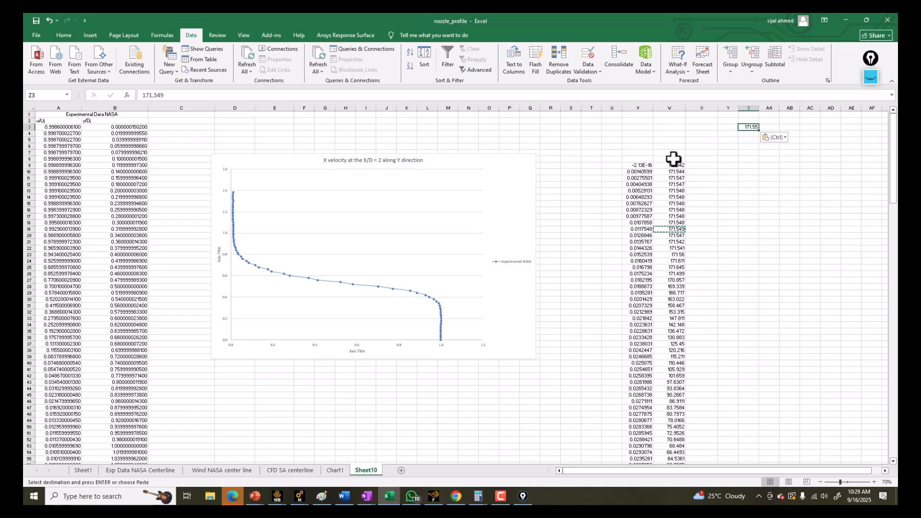
Set the first position value in cell V9 to 0
left_click(636, 165)
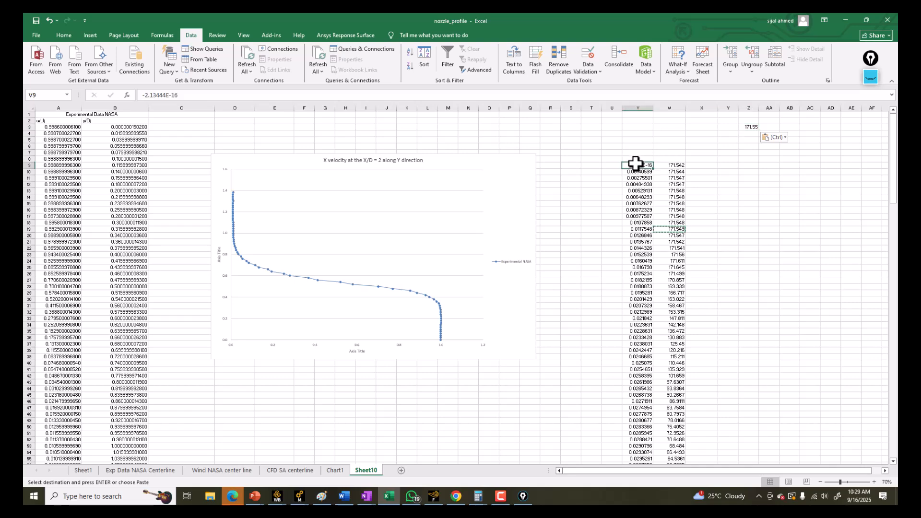
type("0")
key("Return")
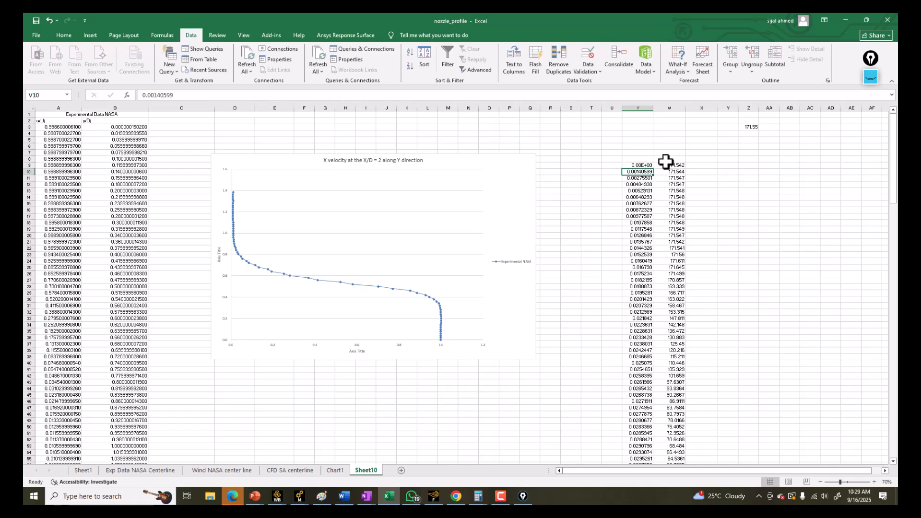
Move the axial velocity values W9:W209 to column U, starting at cell U9
left_click_drag(665, 164, 668, 453)
right_click(669, 449)
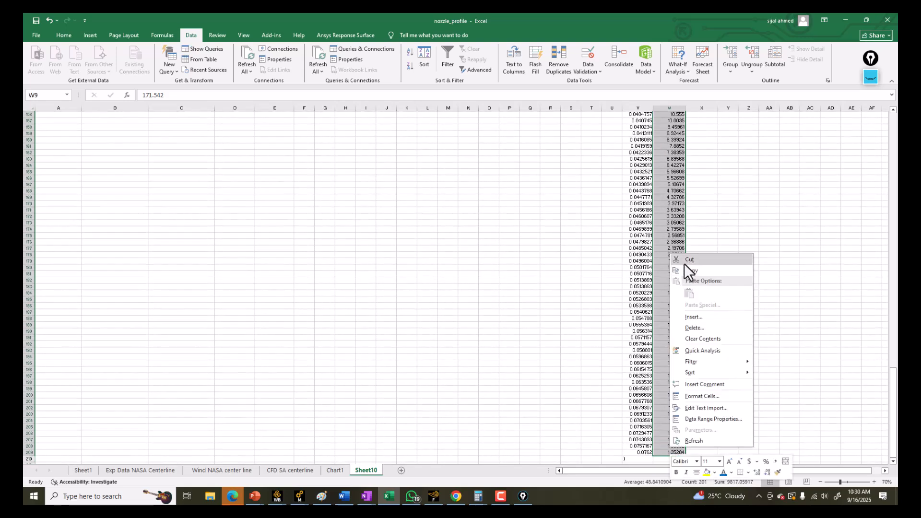
left_click(684, 265)
scroll(684, 265, "up", 20)
right_click(608, 165)
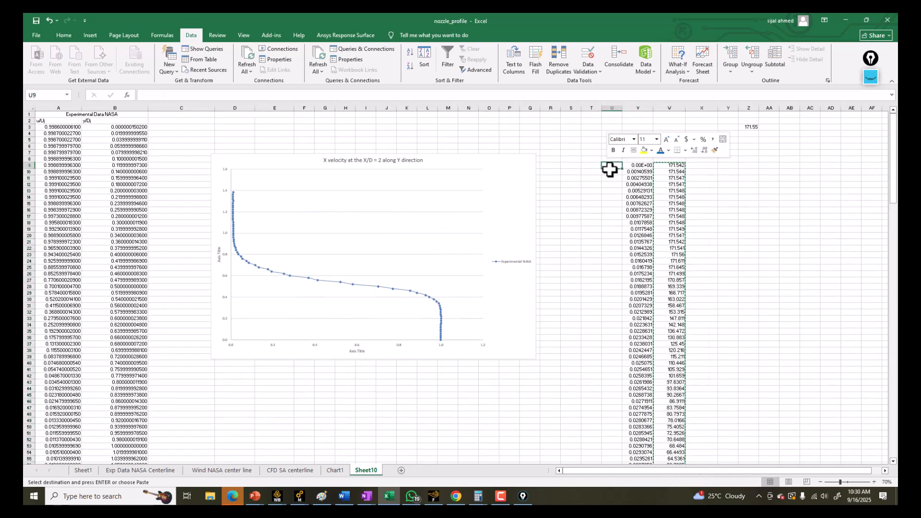
left_click(623, 216)
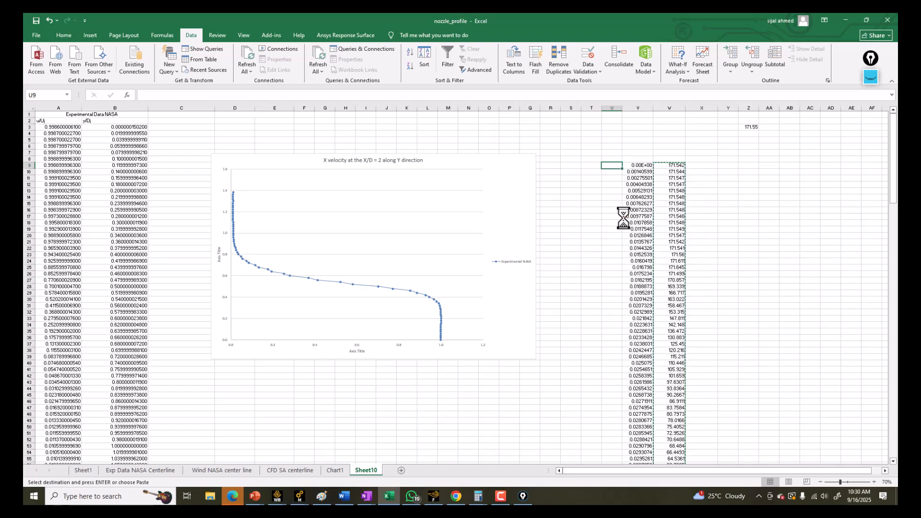
Format cell V9 as a Number with two decimal places
left_click(643, 164)
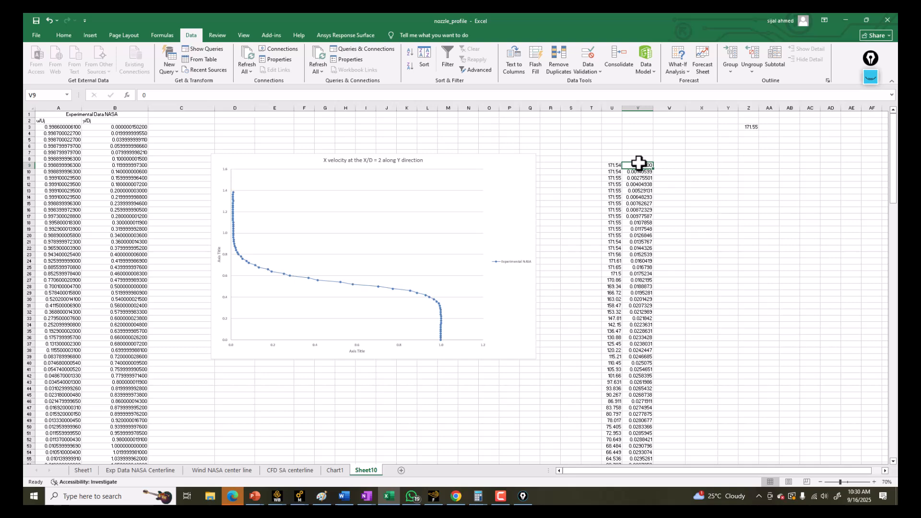
right_click(638, 165)
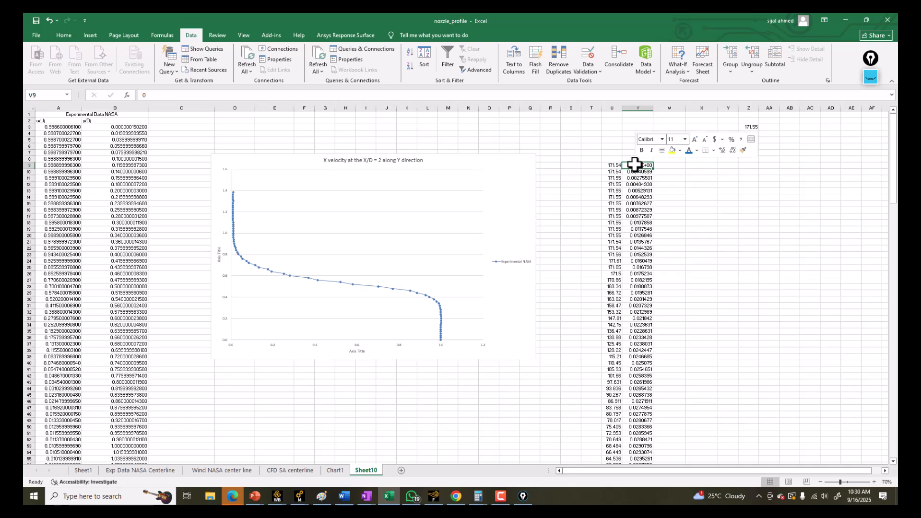
left_click(664, 306)
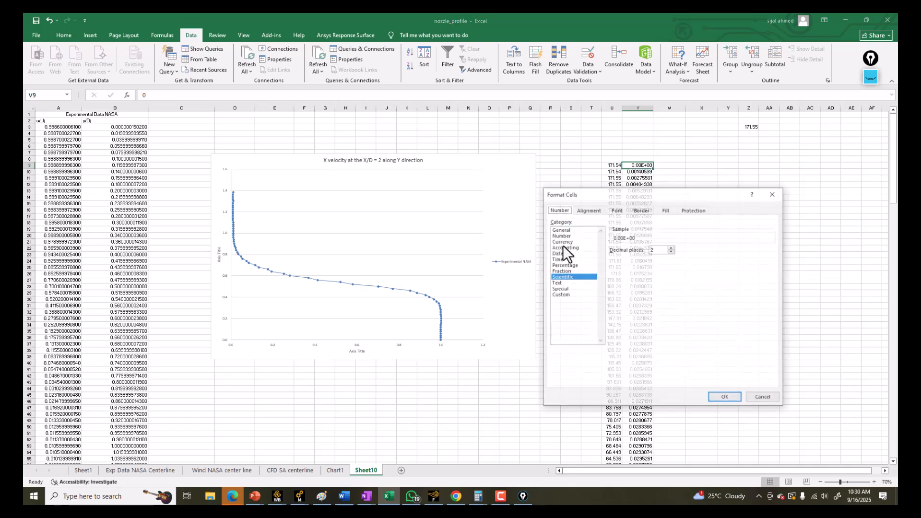
left_click(574, 236)
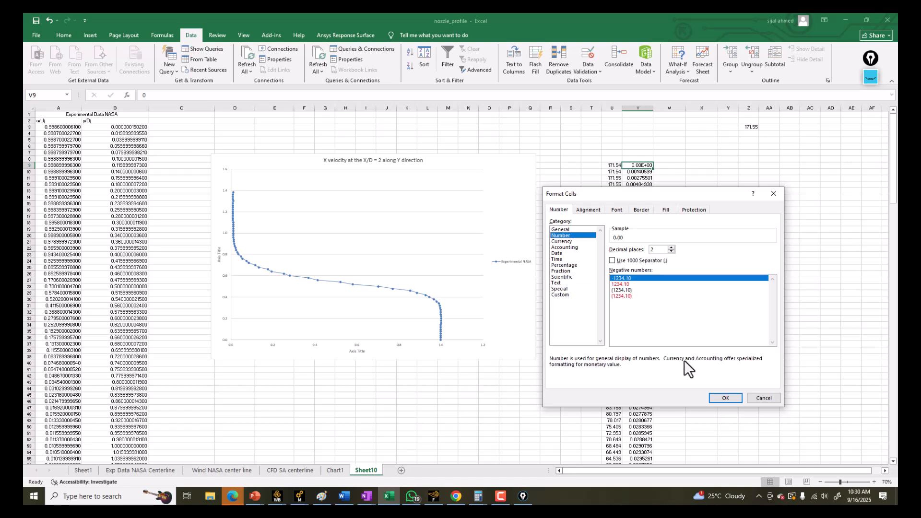
left_click(726, 398)
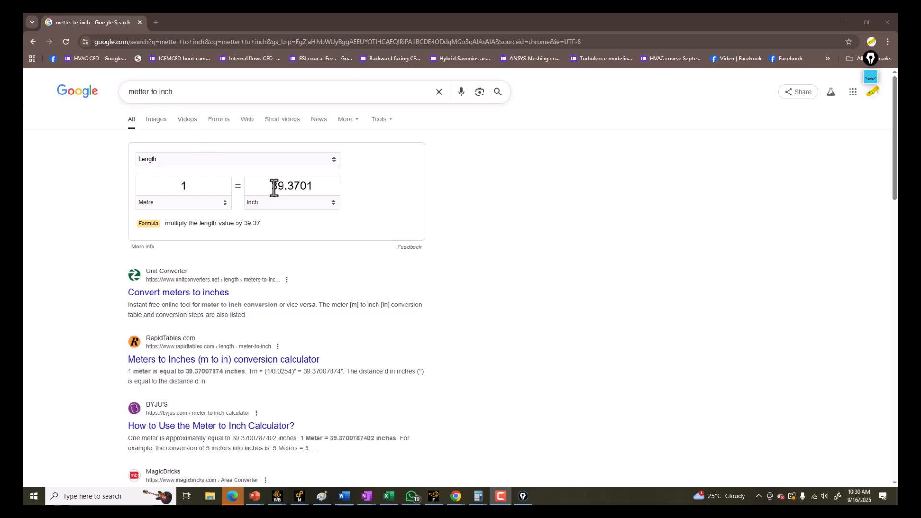
Copy the metre-to-inch factor 39.3701 from Google's unit converter into cell X6 in Excel
left_click_drag(273, 187, 316, 188)
right_click(297, 188)
left_click(309, 252)
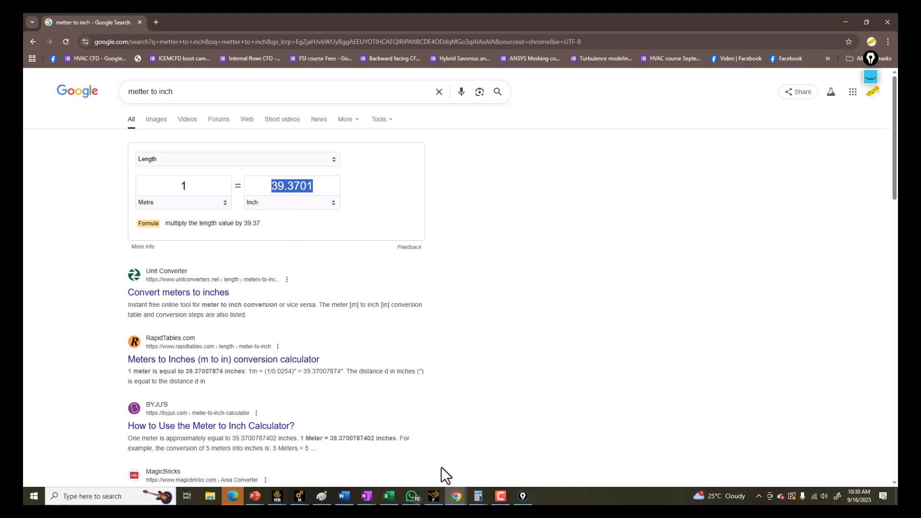
left_click(389, 496)
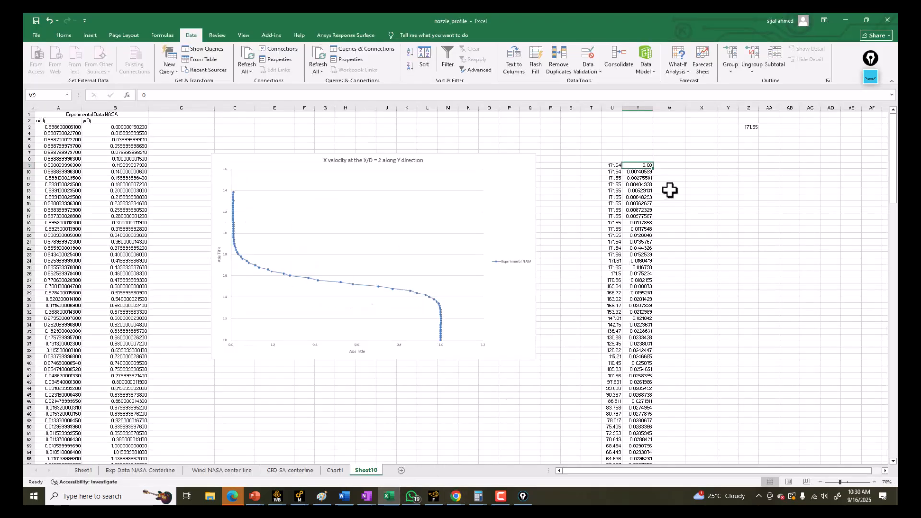
left_click(699, 165)
right_click(701, 146)
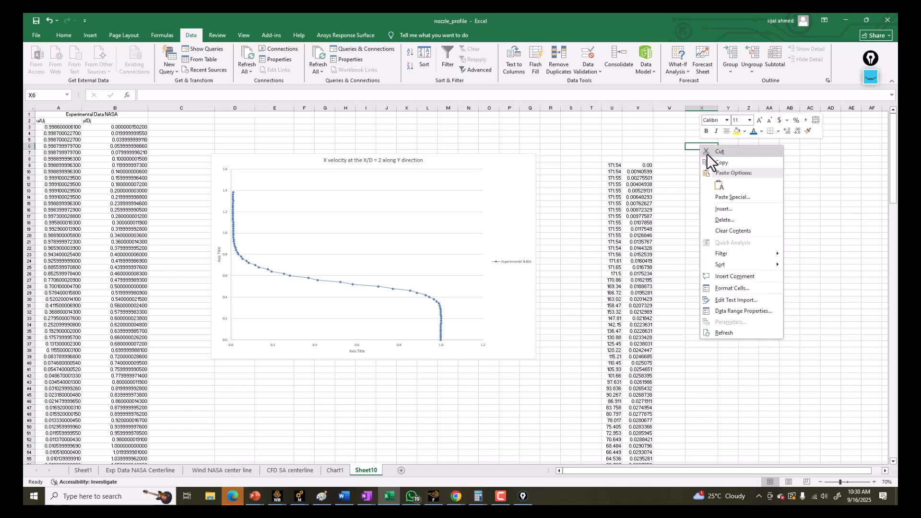
left_click(716, 187)
left_click(667, 166)
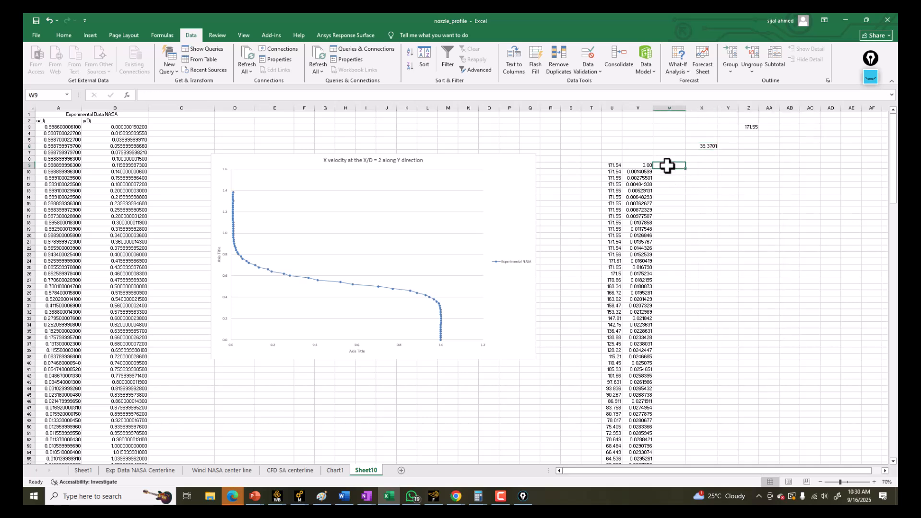
Convert the positions to inches by entering =V9*39.3701 in W9 and filling the formula down to W209
type("=")
left_click(644, 167)
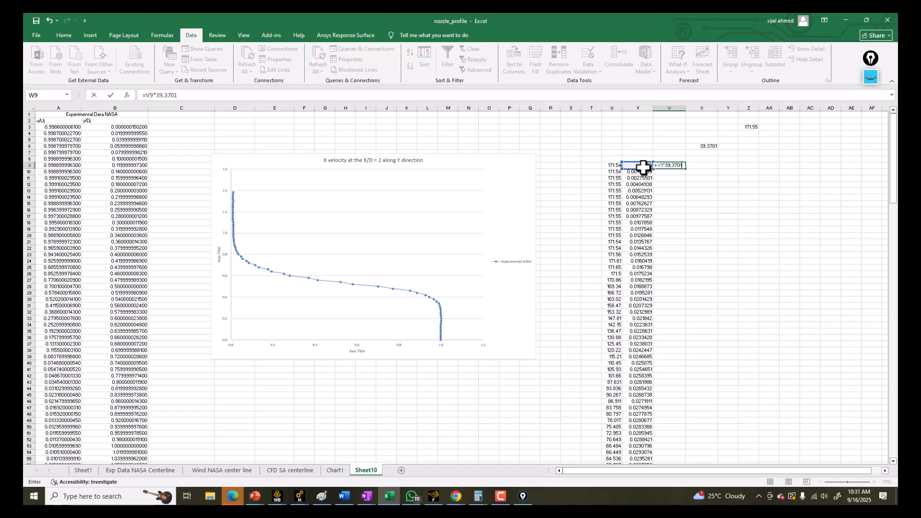
key("Return")
left_click(666, 164)
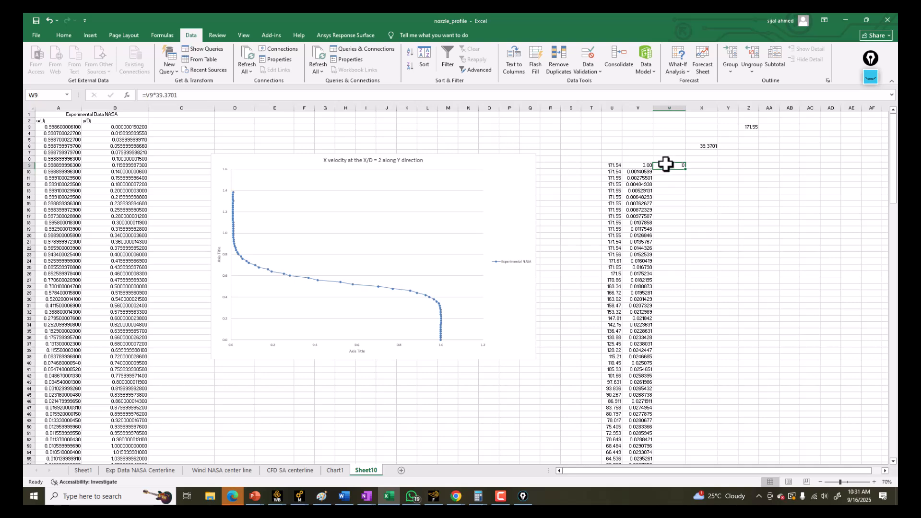
left_click_drag(686, 171, 699, 441)
left_click_drag(600, 438, 637, 441)
scroll(689, 184, "up", 20)
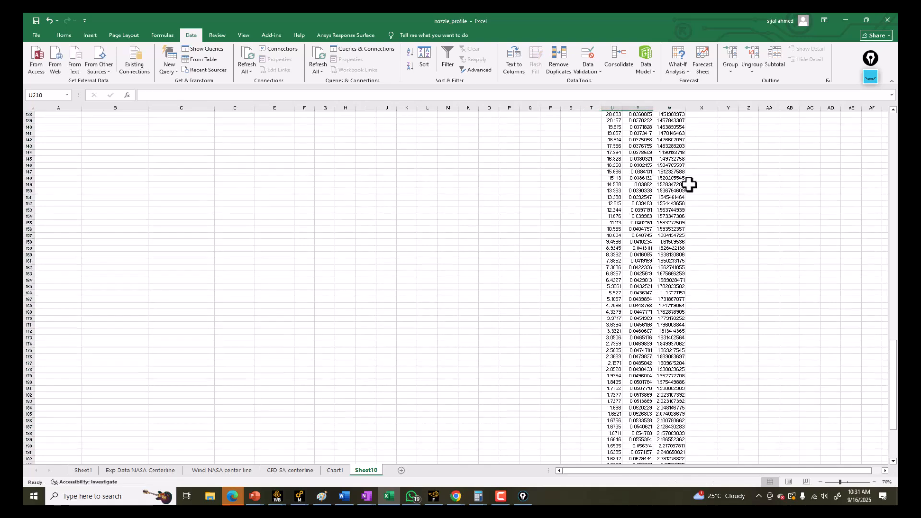
scroll(689, 181, "up", 20)
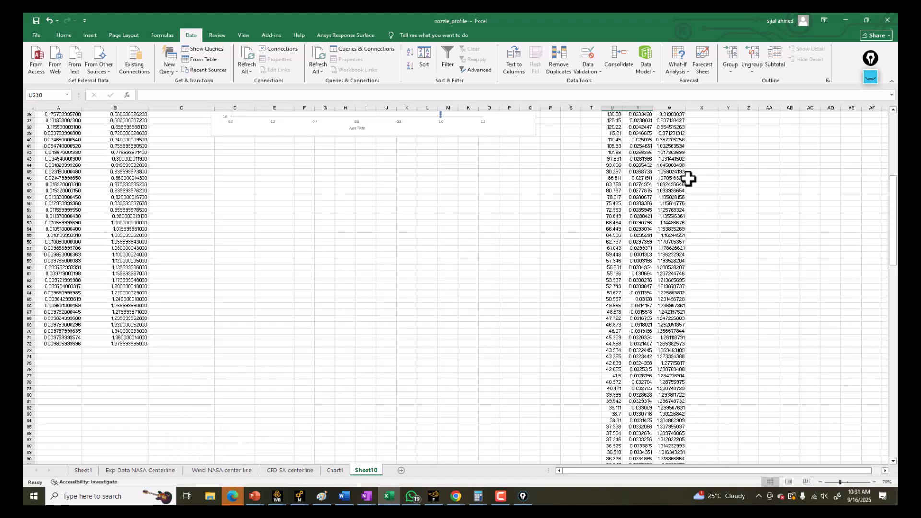
Copy the inch positions W9:W209 and paste them as values only starting at Y9
left_click_drag(662, 165, 675, 454)
right_click(662, 242)
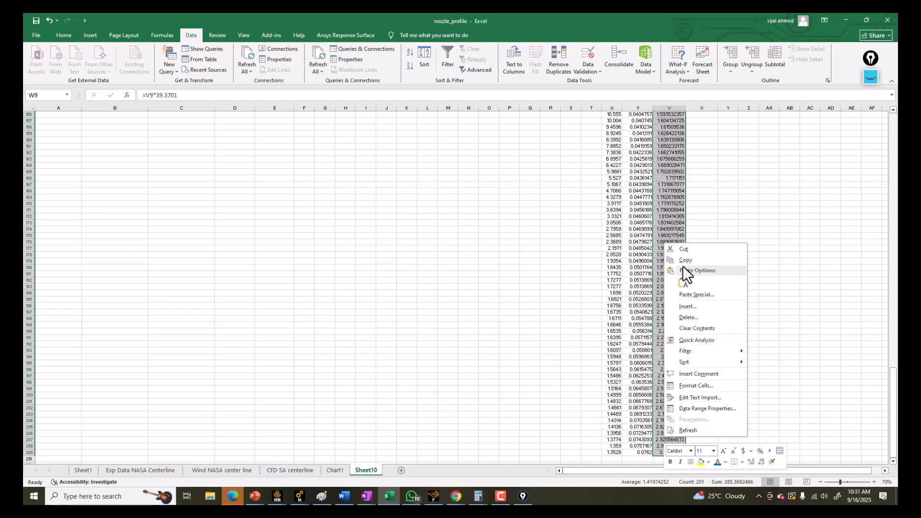
left_click(684, 261)
scroll(683, 261, "up", 20)
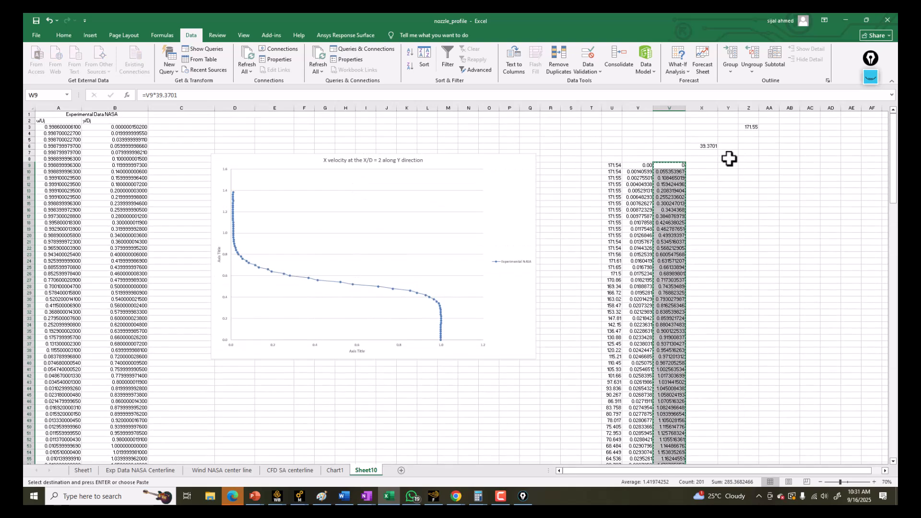
right_click(726, 165)
left_click(756, 218)
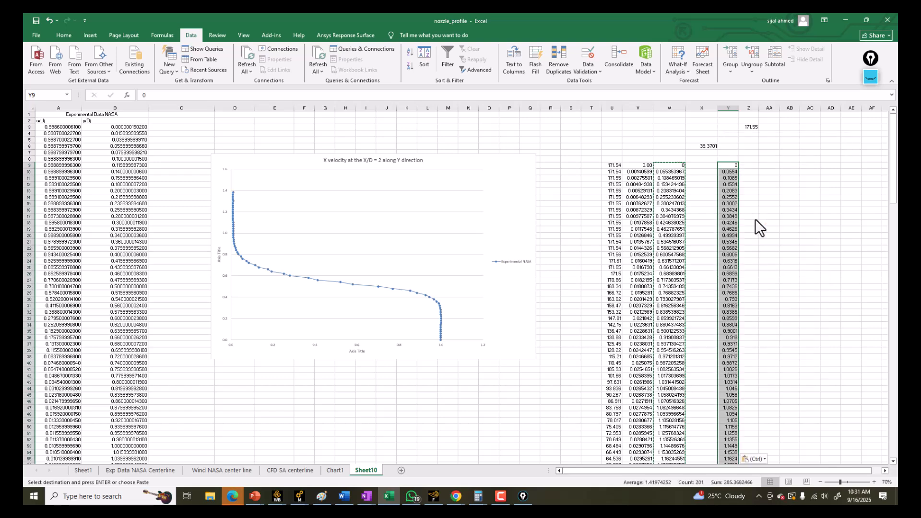
Paste the values from Y9:Y209 over the positions starting at V9, and clear the contents of columns W to AA
right_click(719, 165)
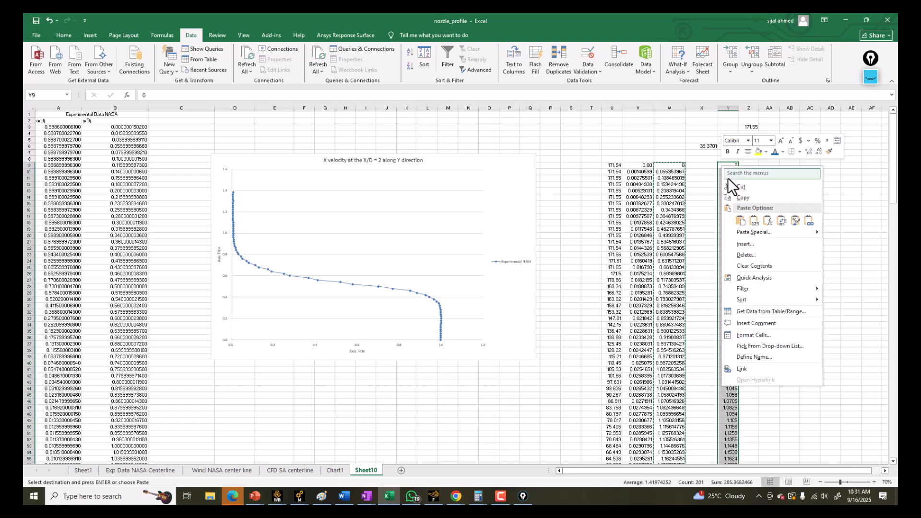
left_click(738, 197)
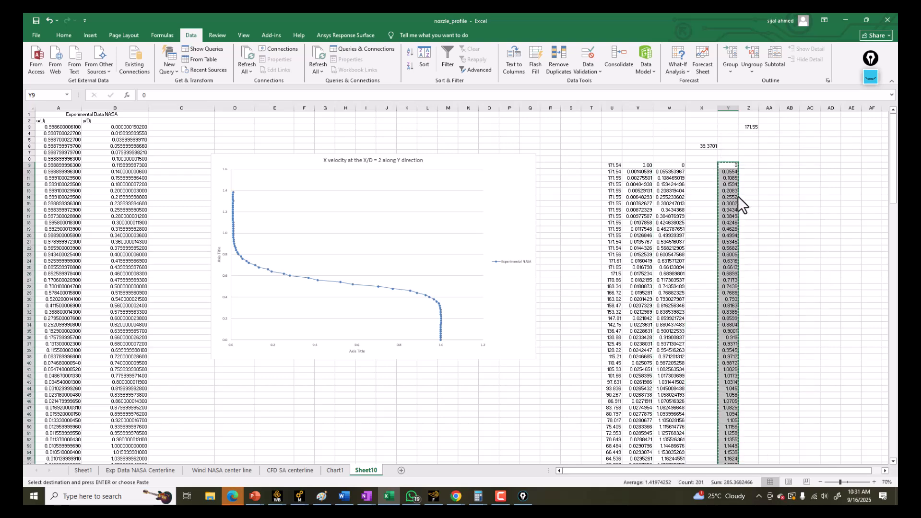
left_click(639, 165)
right_click(639, 165)
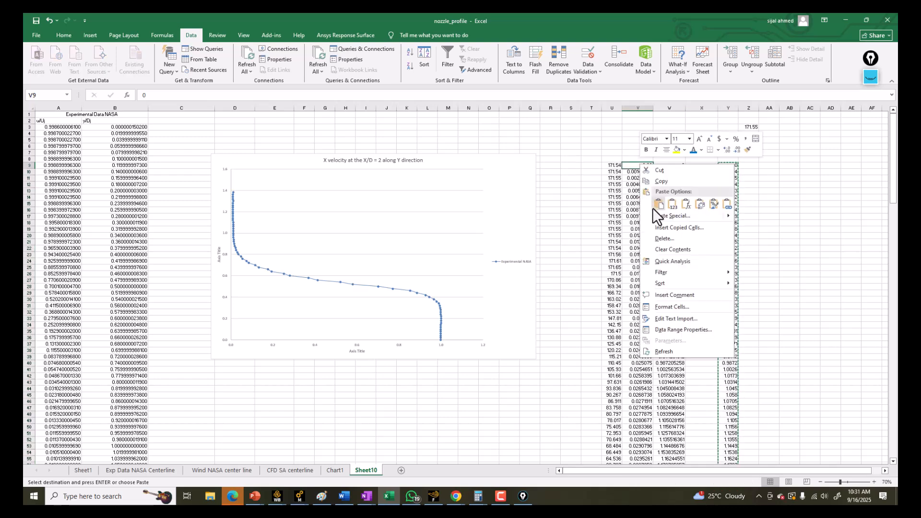
left_click(669, 203)
left_click_drag(670, 108, 772, 107)
key("Delete")
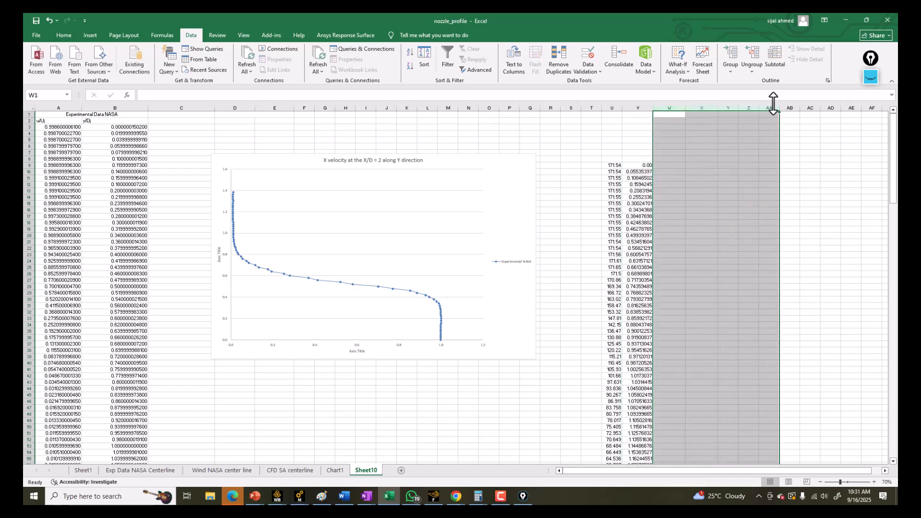
left_click(634, 170)
Divide the positions by the 2-inch jet diameter with =V9/2 in X9, filled down to X209
left_click(696, 164)
type("=")
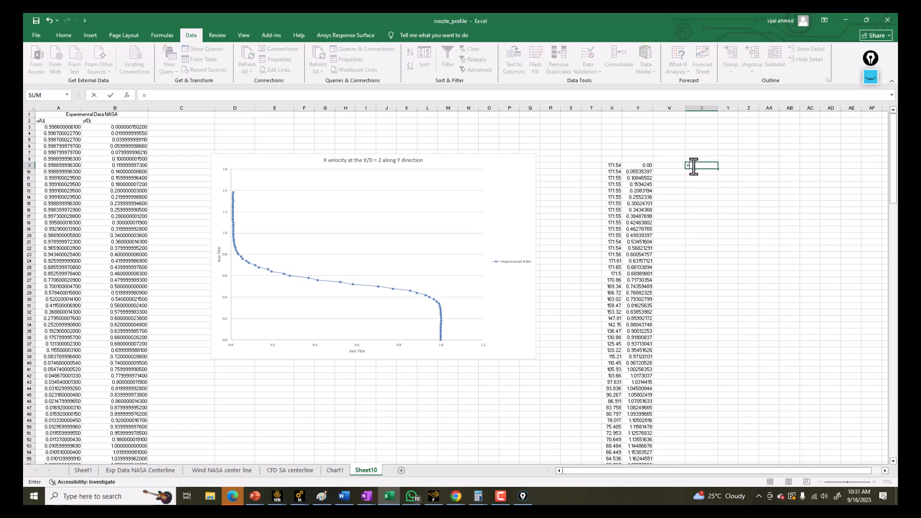
left_click(636, 165)
type("/2")
key("Return")
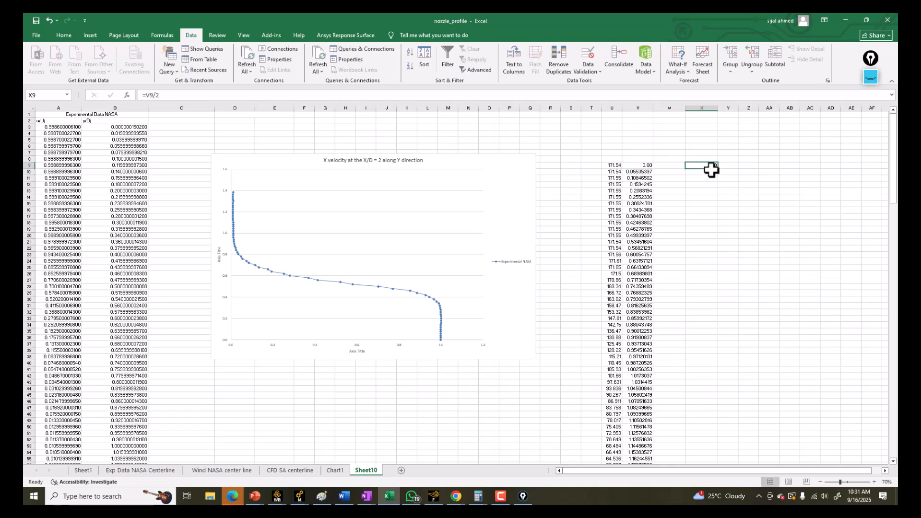
left_click_drag(719, 171, 737, 448)
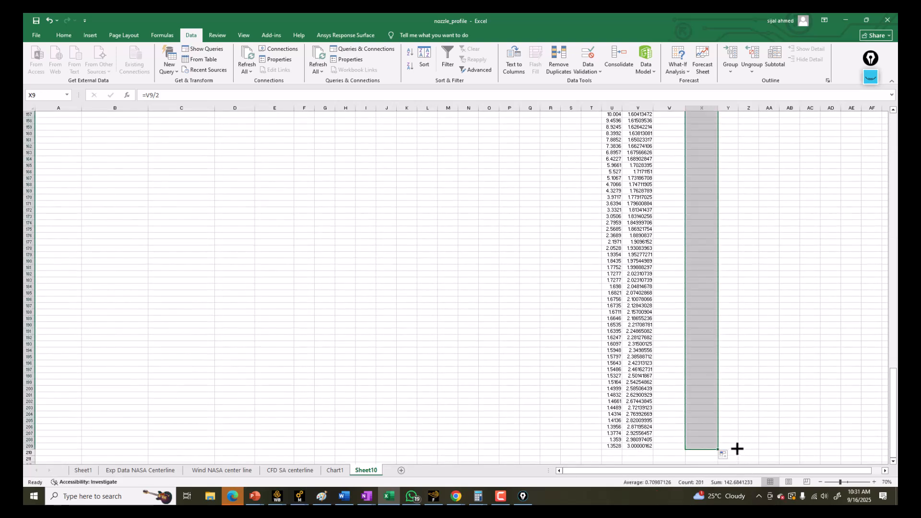
scroll(736, 447, "up", 12)
scroll(736, 447, "up", 20)
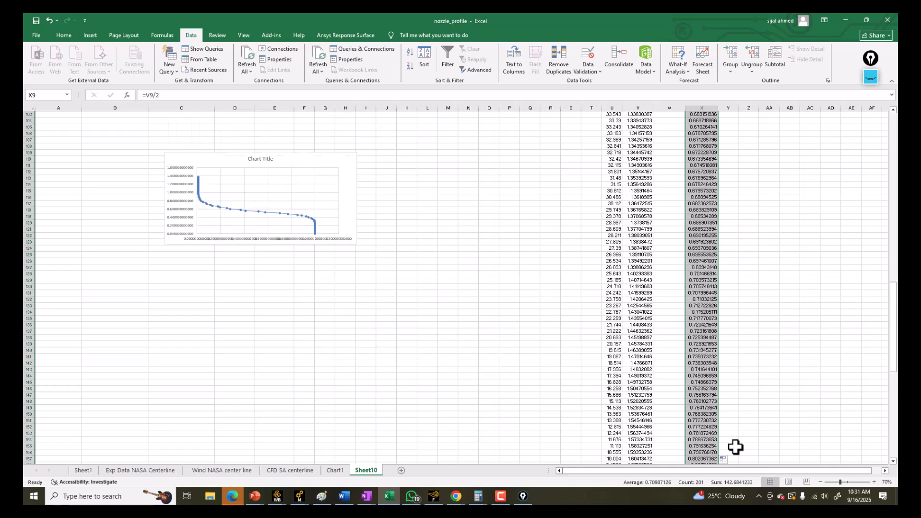
scroll(680, 247, "up", 5)
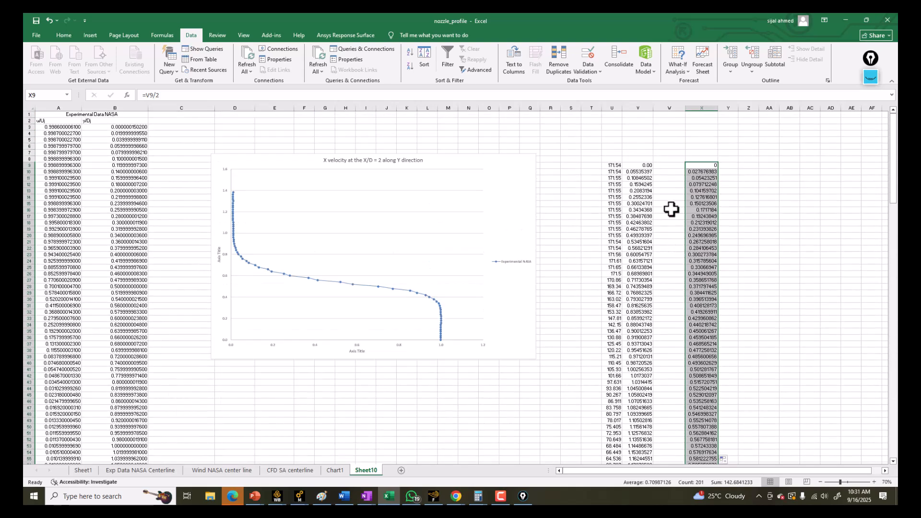
Copy the normalised positions X9:X209 and paste them as values only starting at AA9
right_click(700, 179)
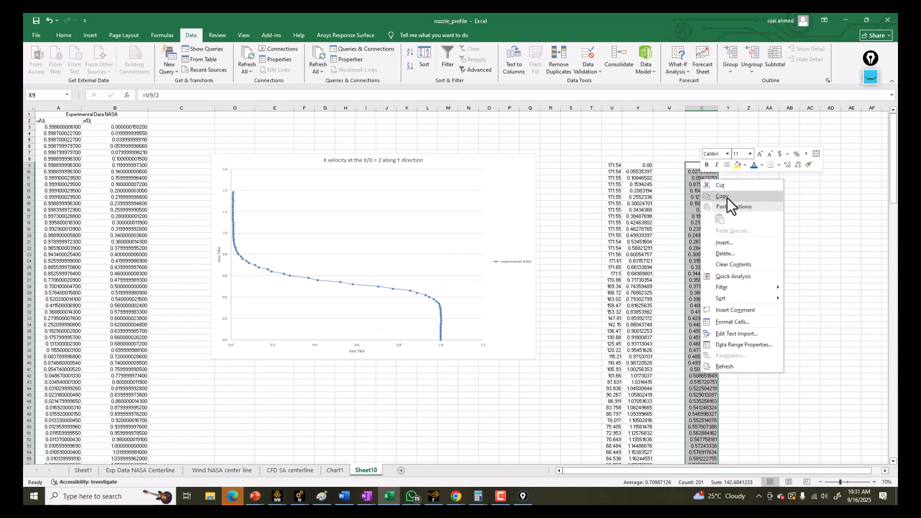
left_click(727, 197)
right_click(766, 165)
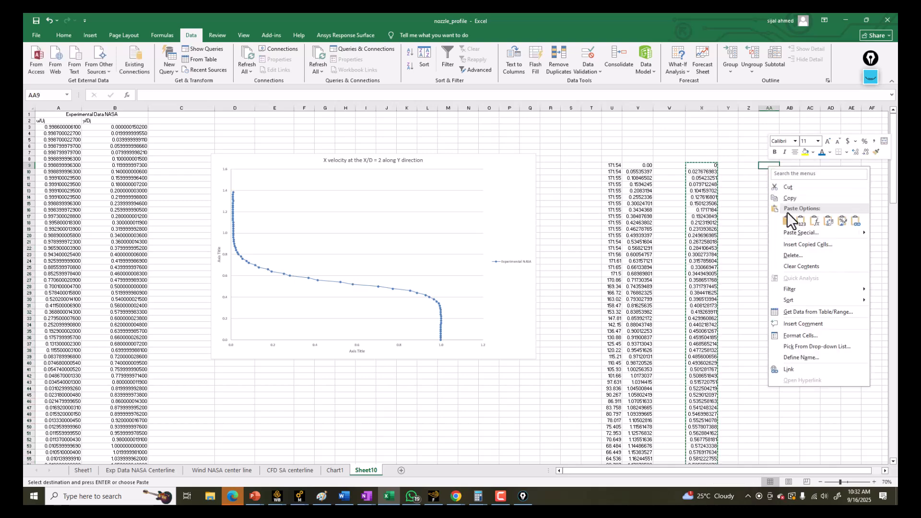
left_click(802, 220)
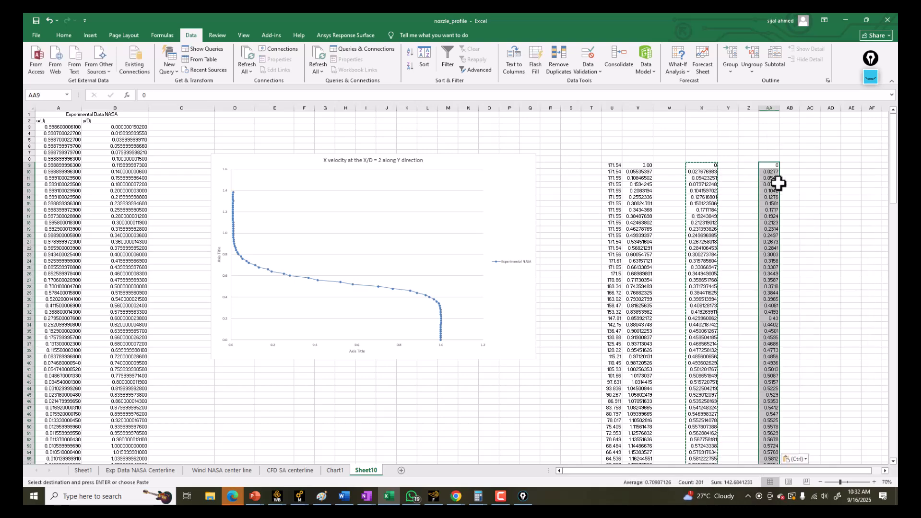
Paste the values from AA9:AA209 over the positions starting at V9, and clear the contents of columns W to AC
right_click(762, 174)
left_click(787, 205)
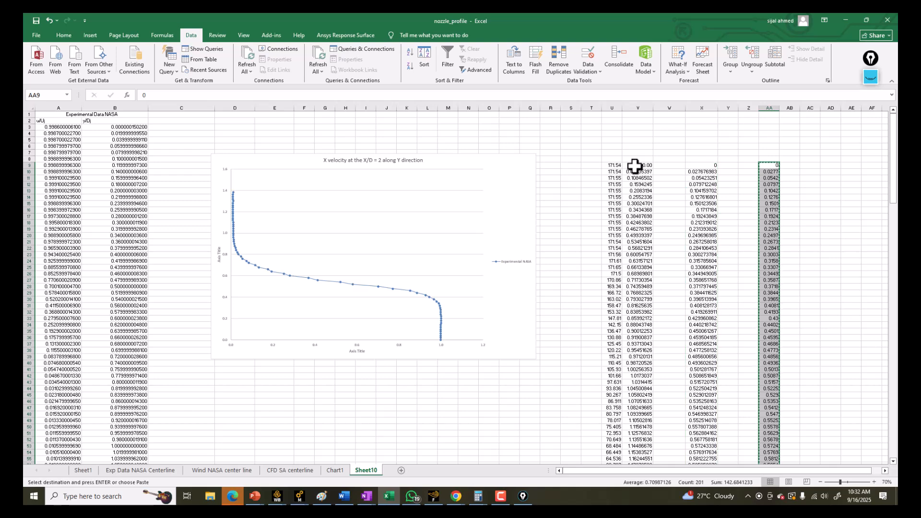
right_click(634, 166)
left_click(669, 207)
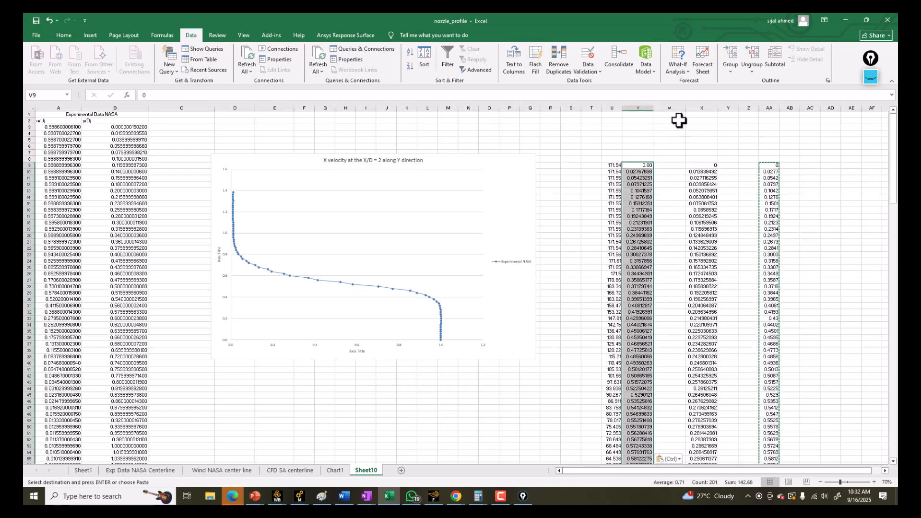
left_click_drag(671, 108, 810, 107)
key("Delete")
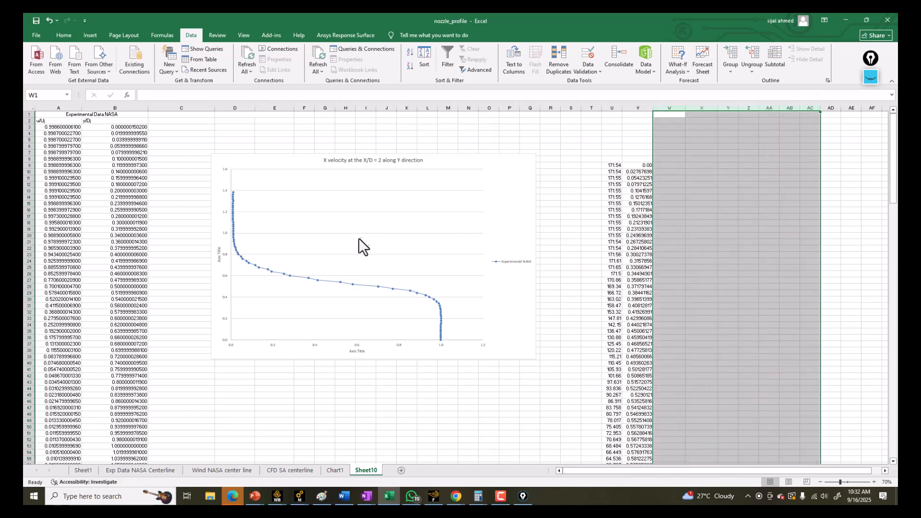
Add a series named CFD Present SA to the velocity chart, with U9:U209 as its X values
right_click(359, 237)
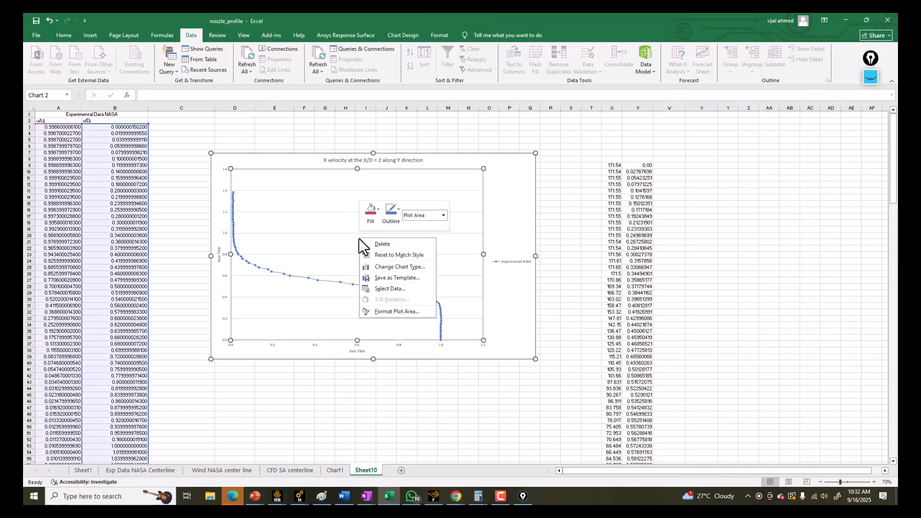
left_click(376, 291)
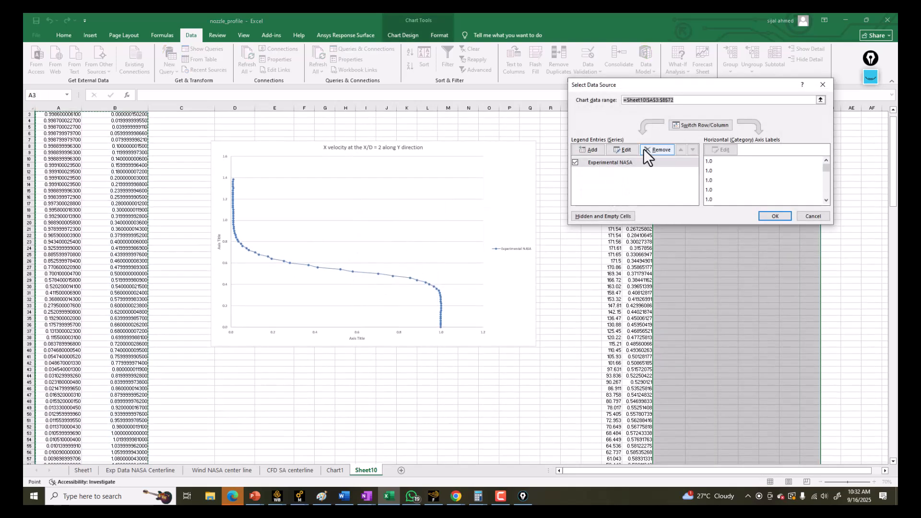
left_click(583, 153)
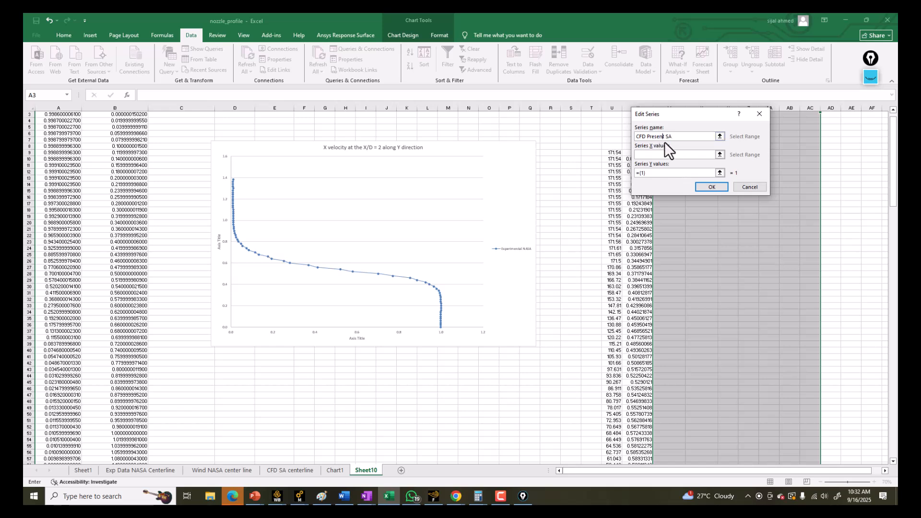
left_click(719, 155)
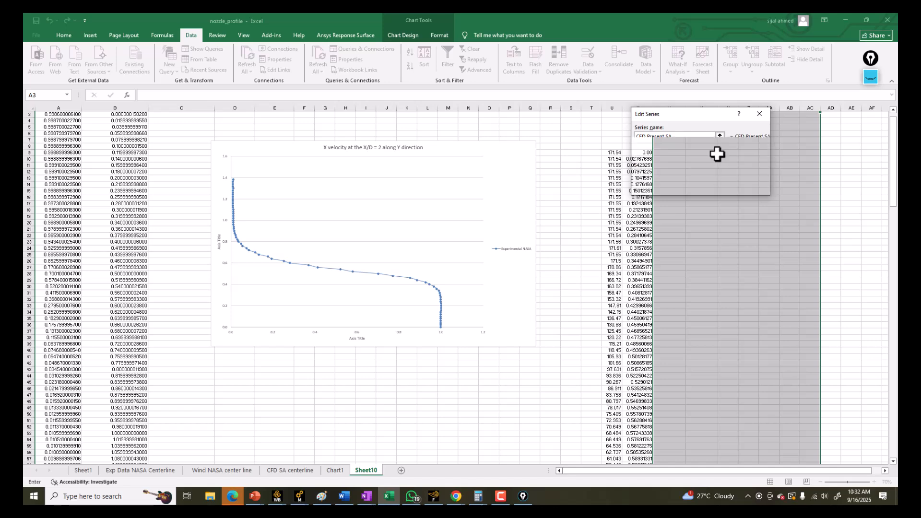
scroll(617, 168, "up", 1)
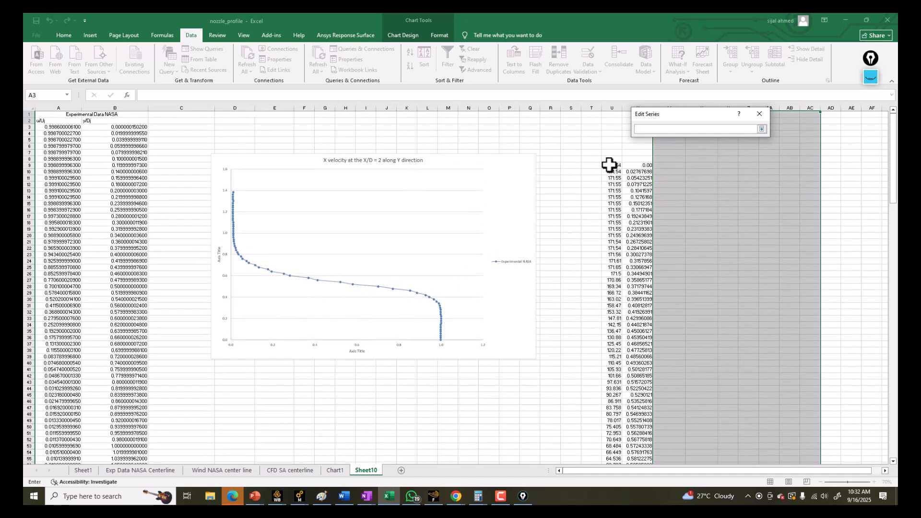
left_click_drag(609, 165, 615, 453)
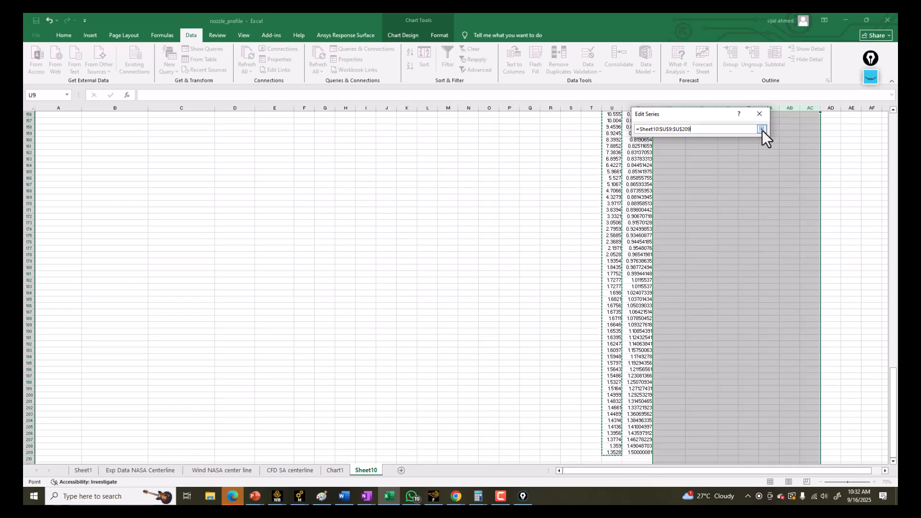
left_click(762, 130)
Set the Y values of the CFD Present SA series to V9:V209 and apply the chart data changes
left_click(719, 170)
scroll(611, 161, "up", 8)
scroll(611, 161, "up", 20)
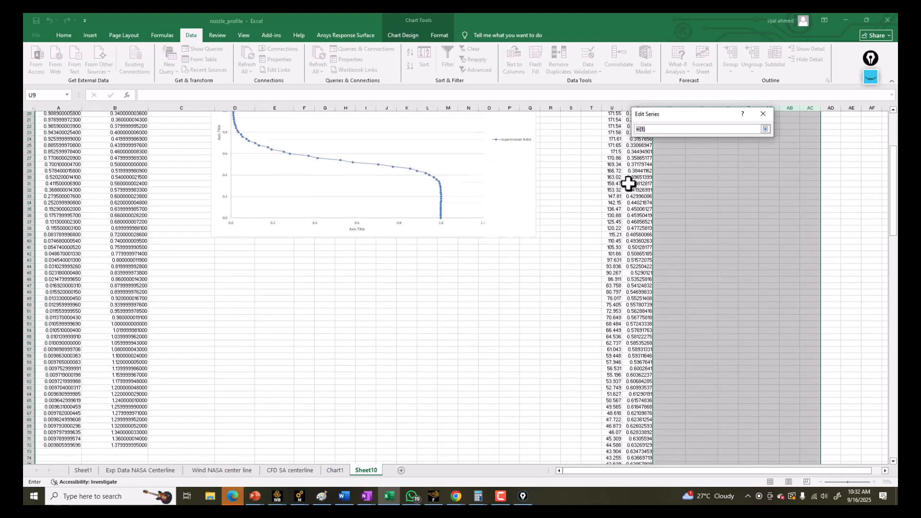
scroll(629, 184, "up", 6)
mouse_move(638, 445)
left_mouse_down()
mouse_move(653, 478)
mouse_move(647, 453)
left_mouse_up()
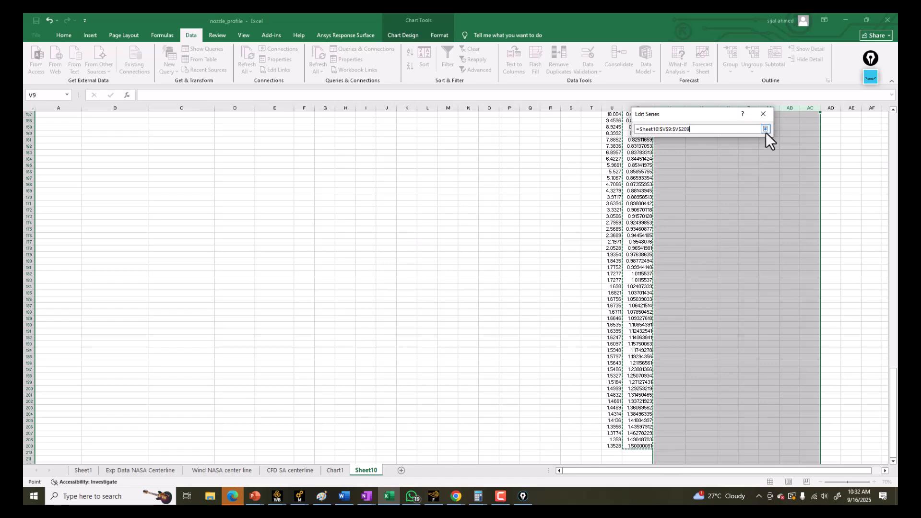
left_click(765, 129)
left_click(711, 187)
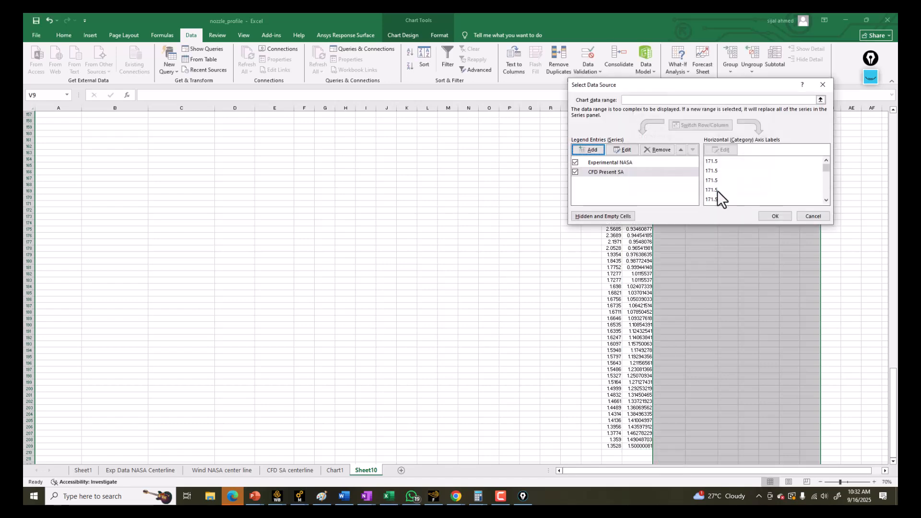
left_click(774, 217)
Delete the small untitled duplicate chart lower down on Sheet10
scroll(431, 298, "up", 18)
scroll(417, 302, "up", 3)
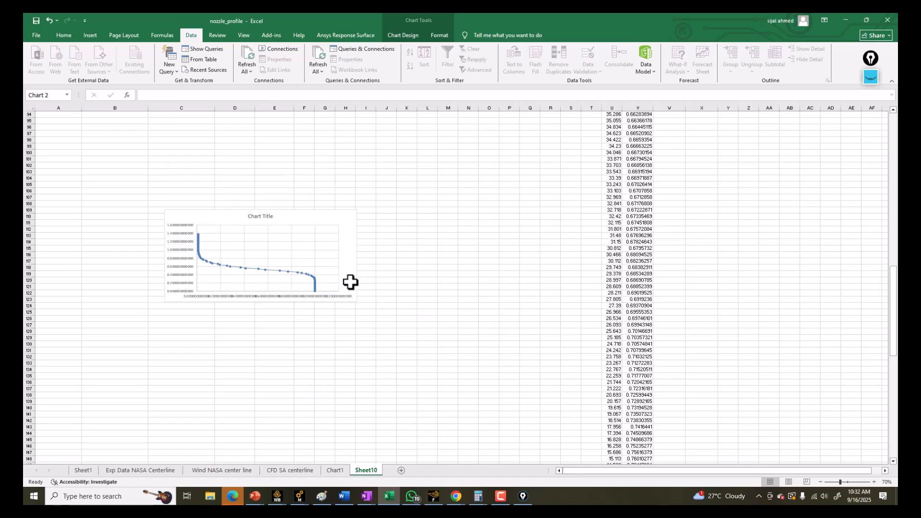
left_click(288, 213)
key("Delete")
Try moving the X velocity chart beyond the CFD data in columns U and V, and undo the move
scroll(433, 240, "up", 20)
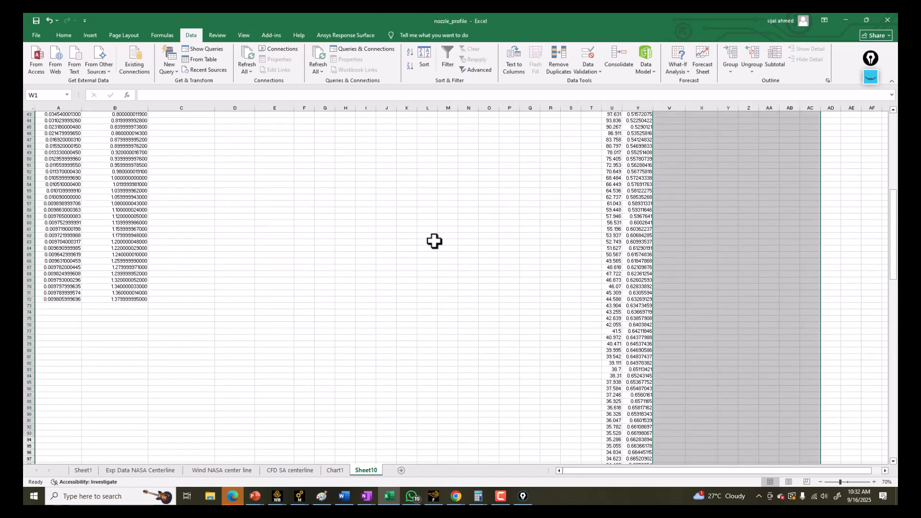
scroll(434, 241, "up", 1)
left_click_drag(287, 157, 768, 168)
left_click(474, 177)
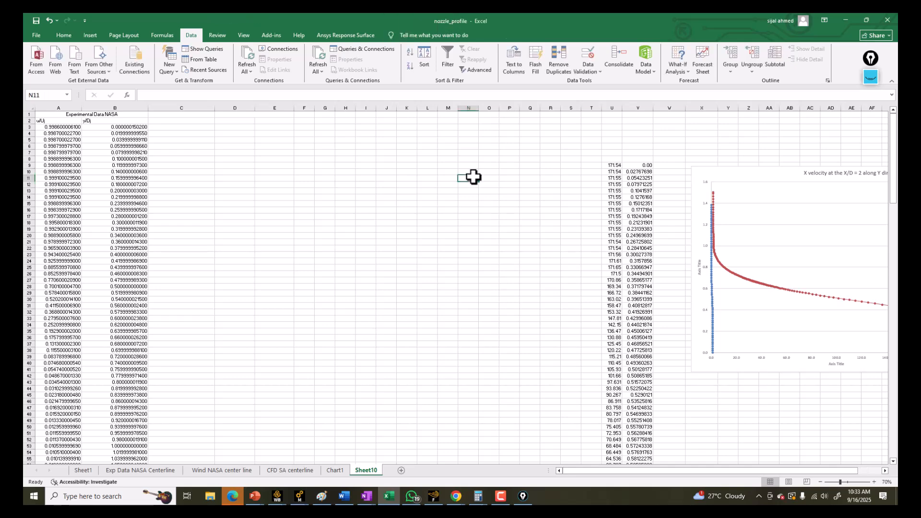
left_click(47, 20)
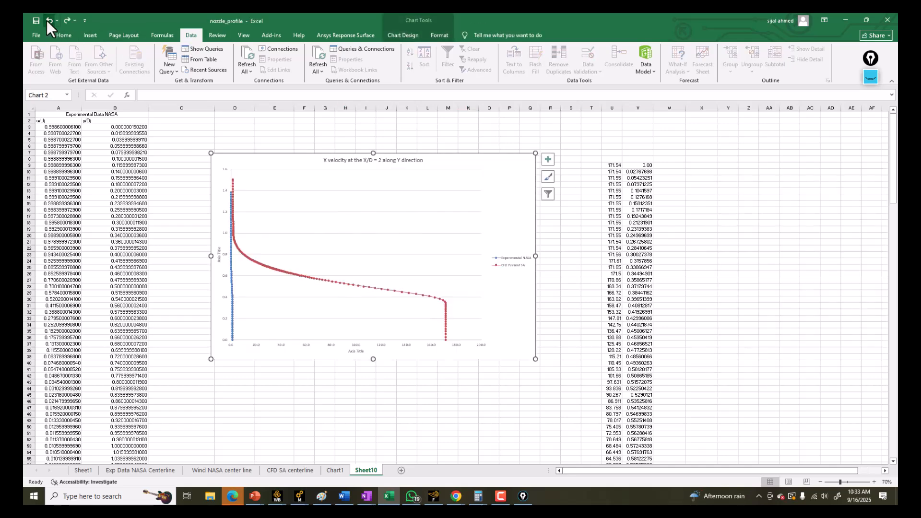
Enter the formula =U9/171.55 in X9 and fill it down to X209 to normalise the CFD velocities
left_click(47, 21)
left_click(48, 21)
scroll(346, 213, "up", 20)
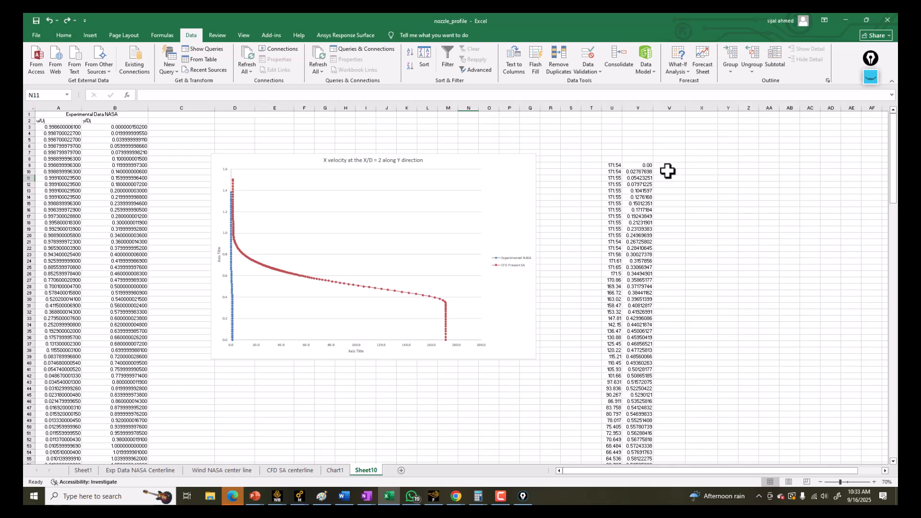
left_click(709, 165)
type("=")
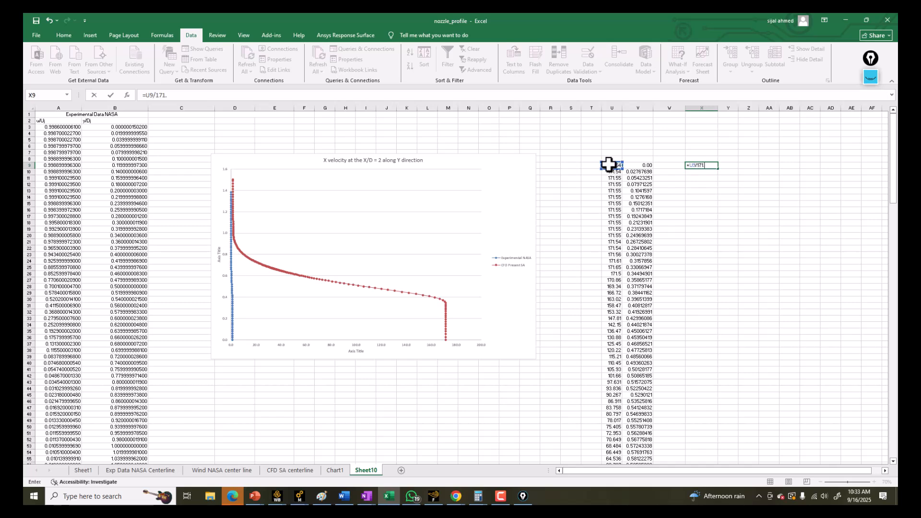
key("Return")
left_click(704, 166)
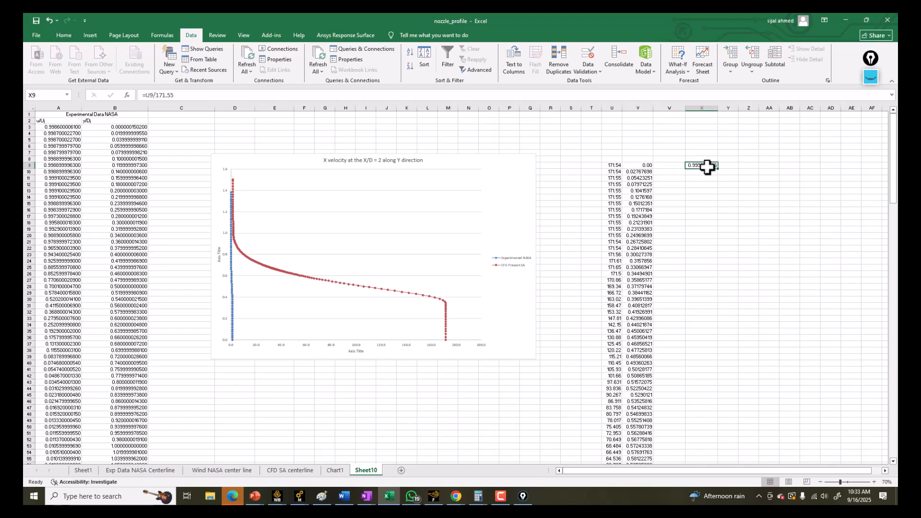
left_click_drag(718, 172, 713, 439)
Copy the normalised velocities in X9:X209 and paste them as values starting at Z8
right_click(706, 303)
left_click(734, 128)
scroll(733, 127, "up", 20)
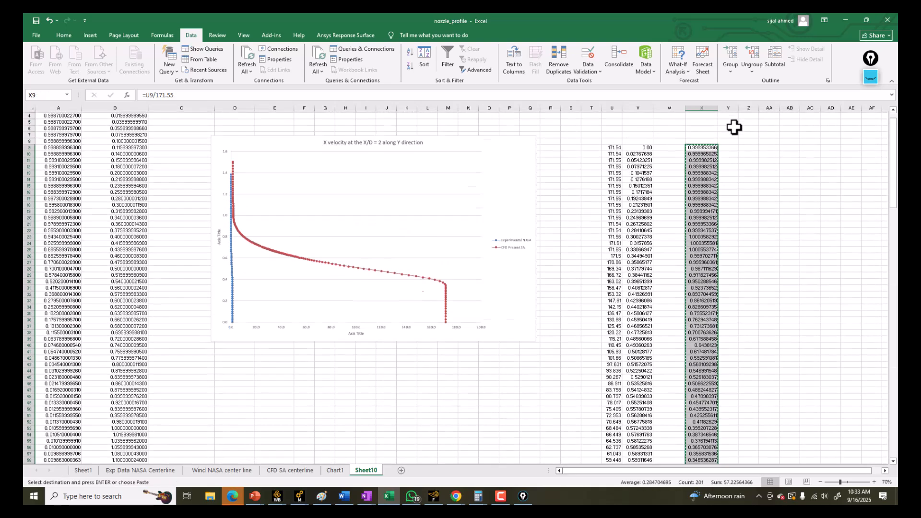
left_click(746, 160)
right_click(747, 162)
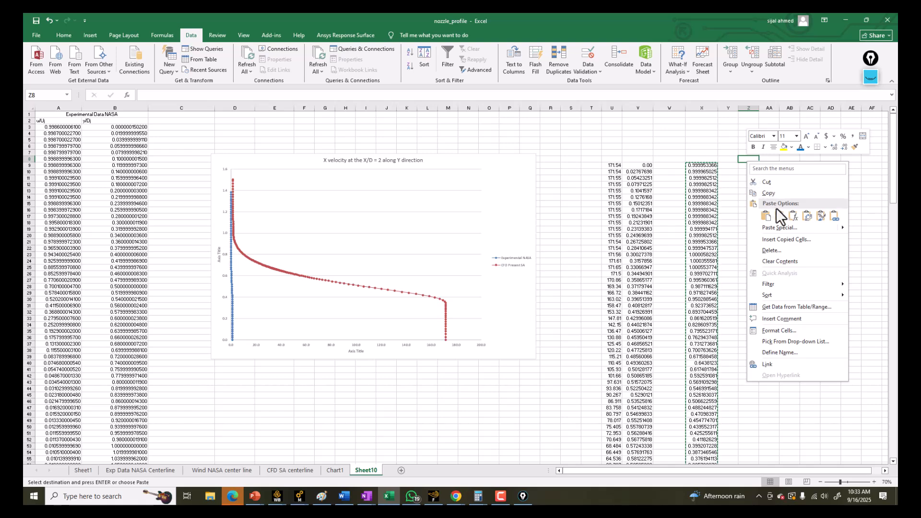
left_click(780, 216)
Copy the values from Z8 down over the CFD velocities starting at U9, and clear helper columns X to Z
right_click(749, 161)
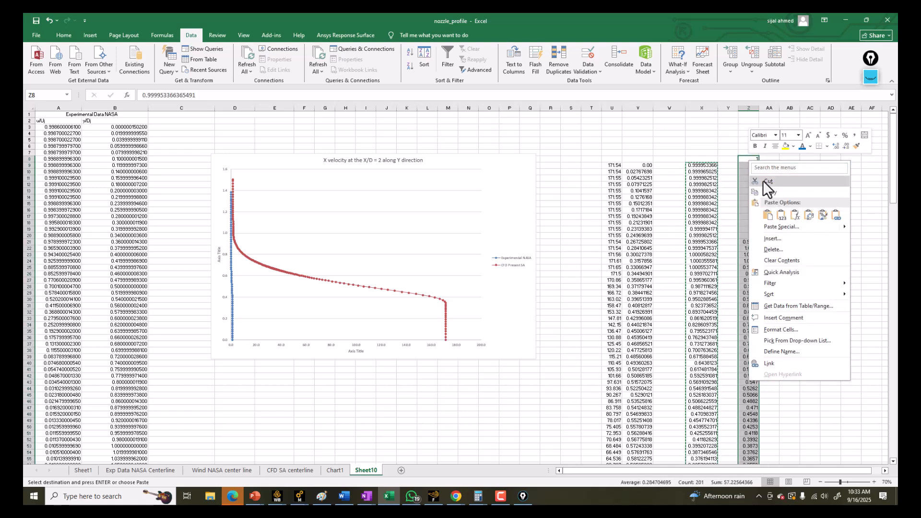
left_click(766, 198)
right_click(609, 165)
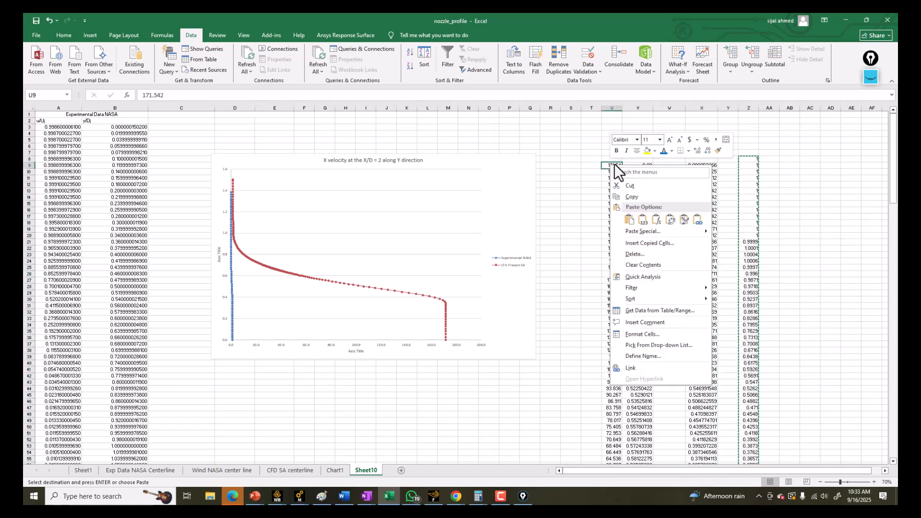
left_click(645, 217)
left_click_drag(701, 108, 746, 108)
key("Delete")
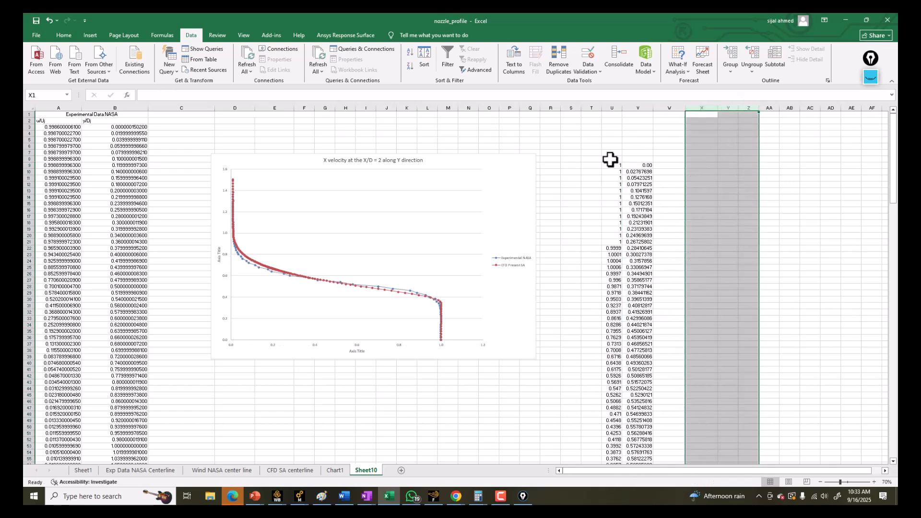
Move the X velocity chart beyond the CFD data columns, and delete the empty columns C to R
left_click_drag(233, 160, 736, 160)
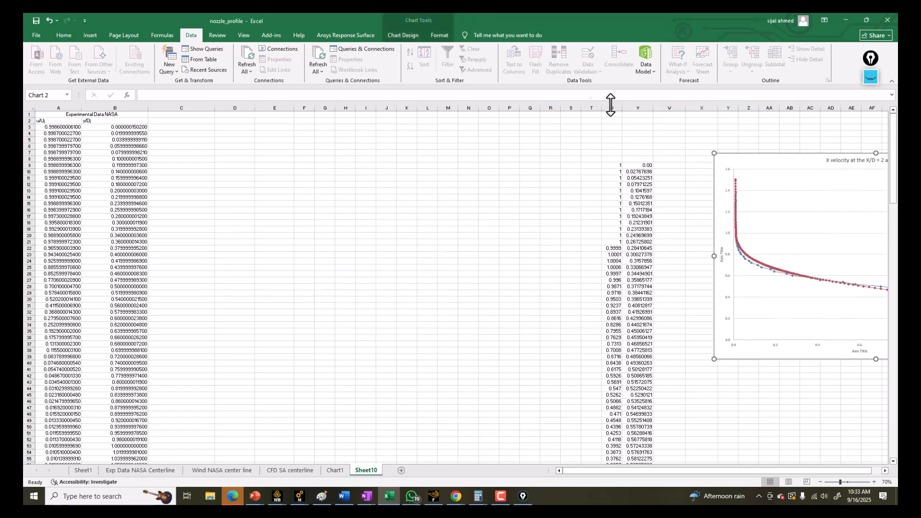
left_click_drag(550, 106, 179, 93)
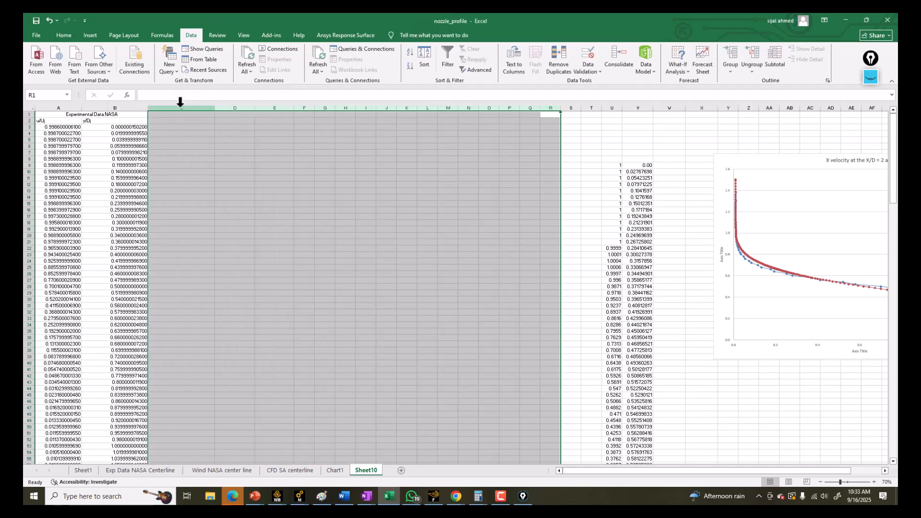
right_click(181, 107)
left_click(199, 195)
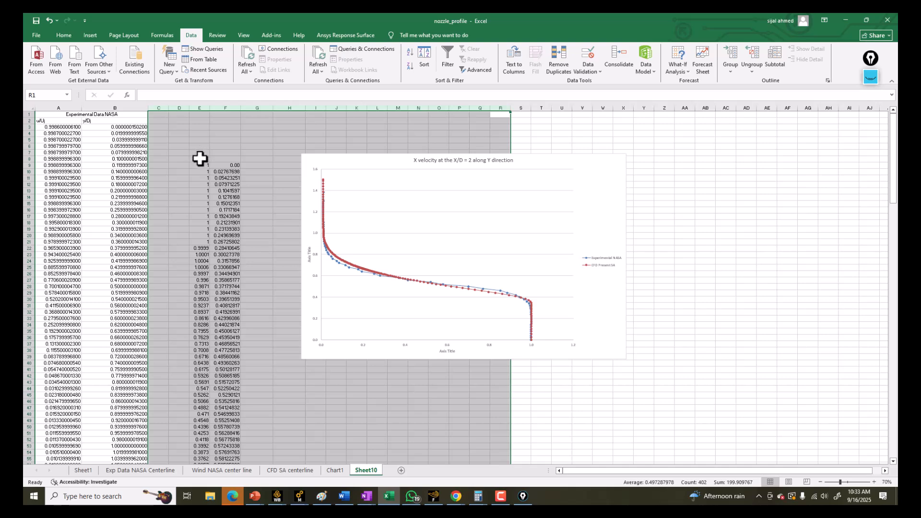
Delete the empty cells E3:F8 above the CFD data, shifting the cells up
left_click_drag(204, 159, 211, 154)
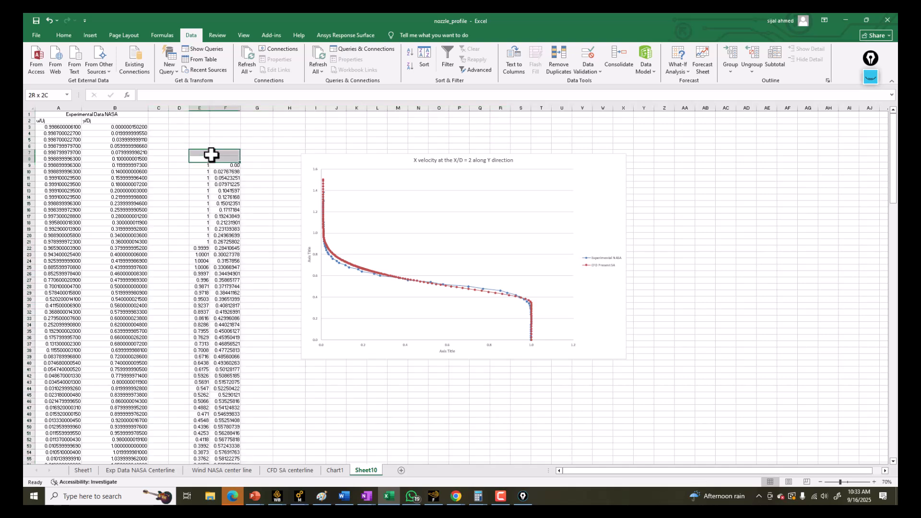
left_click(202, 152)
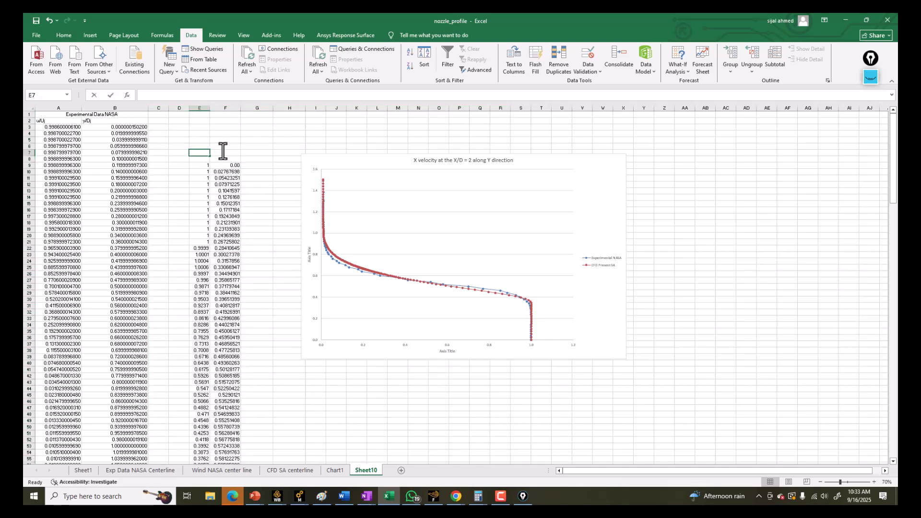
double_click(196, 154)
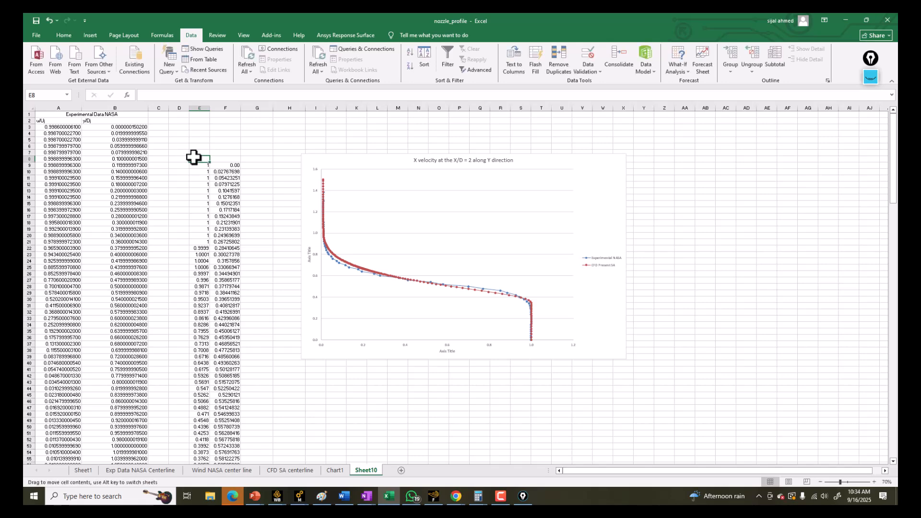
left_click_drag(198, 159, 226, 126)
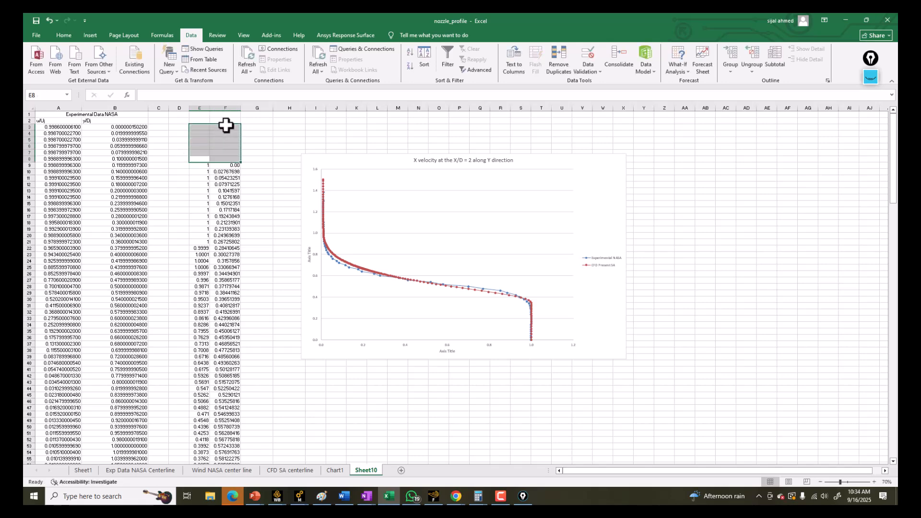
right_click(224, 125)
left_click(247, 214)
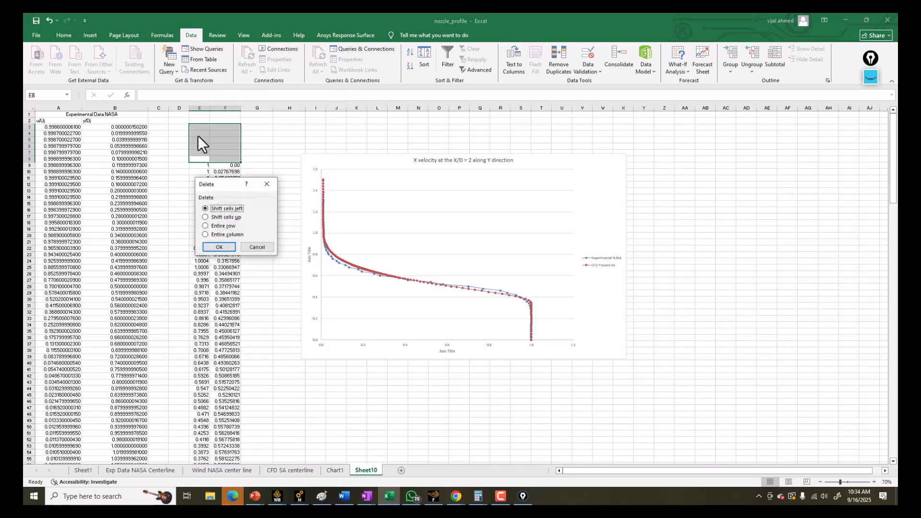
left_click(227, 216)
left_click(223, 246)
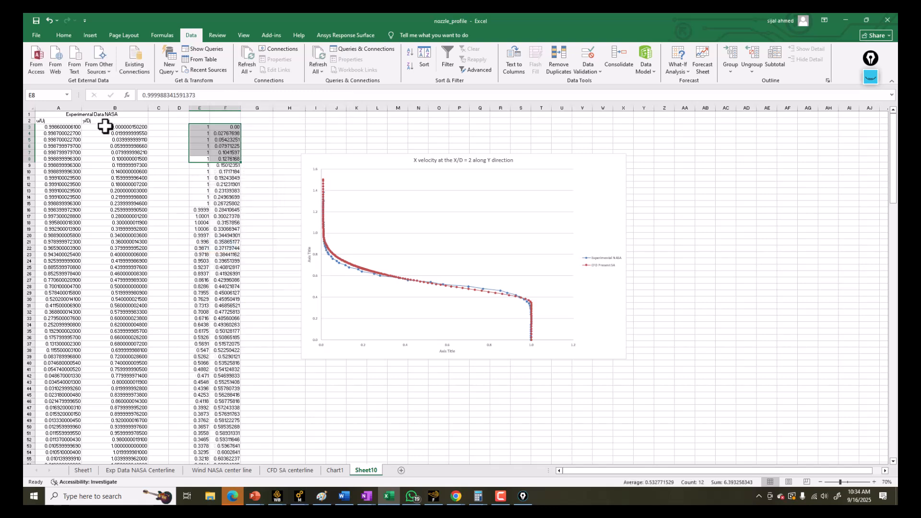
Copy the u/Uj and y/Dj headers from A2:B2 to E2:F2 above the CFD data
left_click_drag(57, 120, 92, 121)
right_click(91, 121)
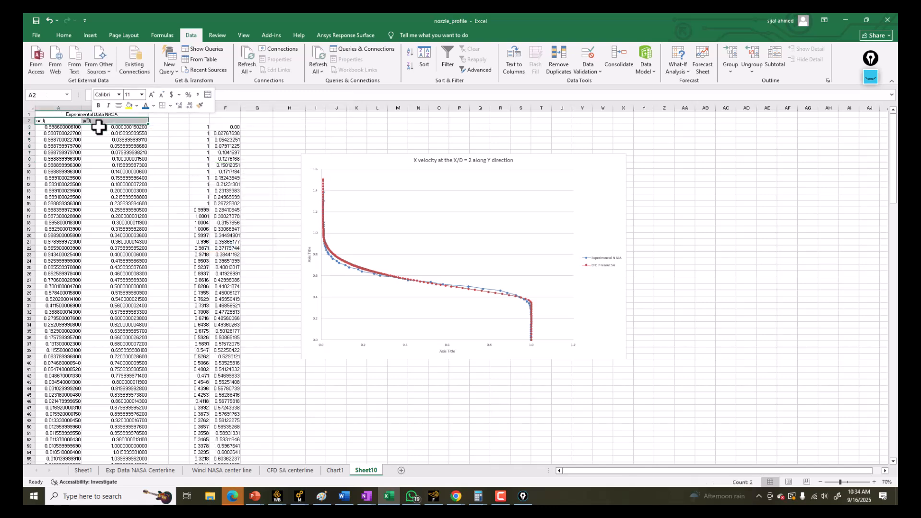
left_click(116, 151)
right_click(196, 122)
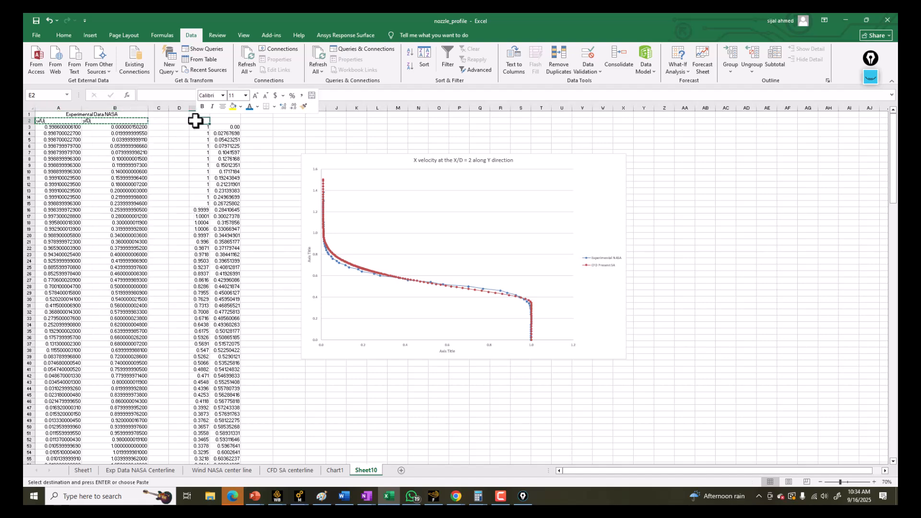
left_click(226, 174)
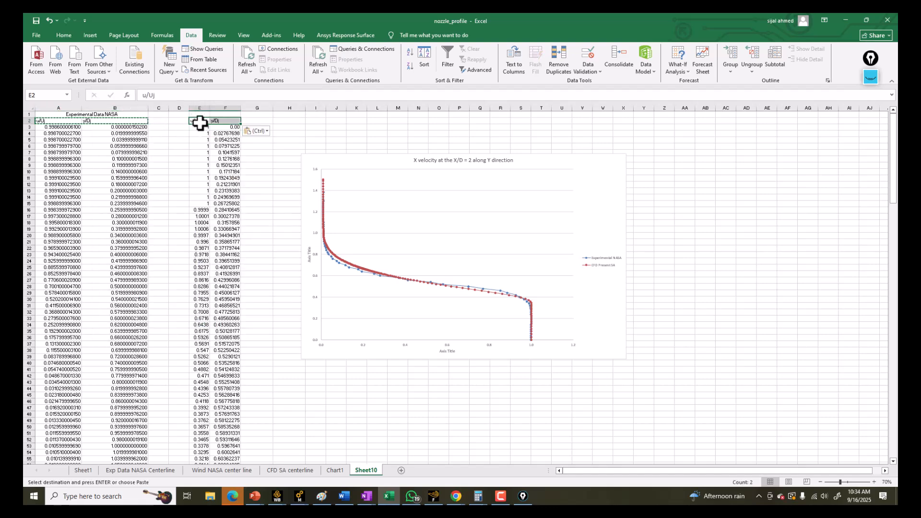
right_click(201, 123)
left_click(222, 179)
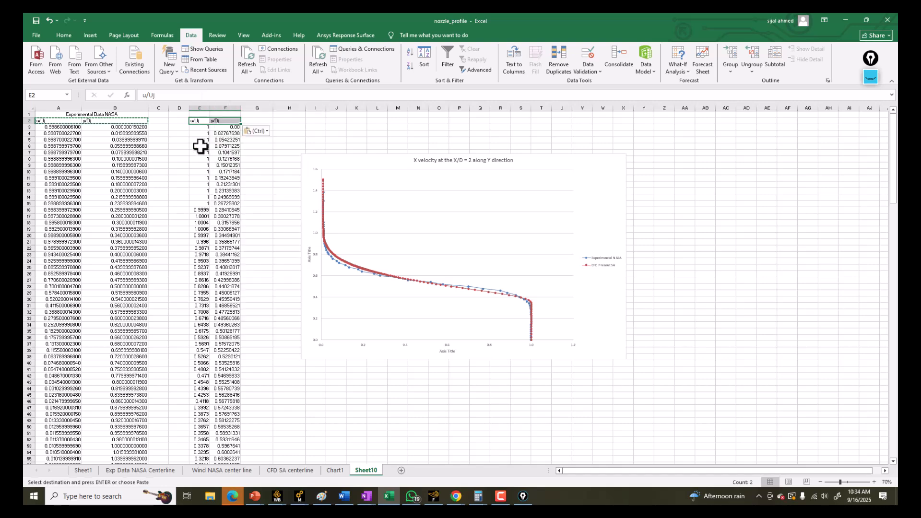
Merge and center E1:F1 and enter the title Present CFD SA
left_click(199, 108)
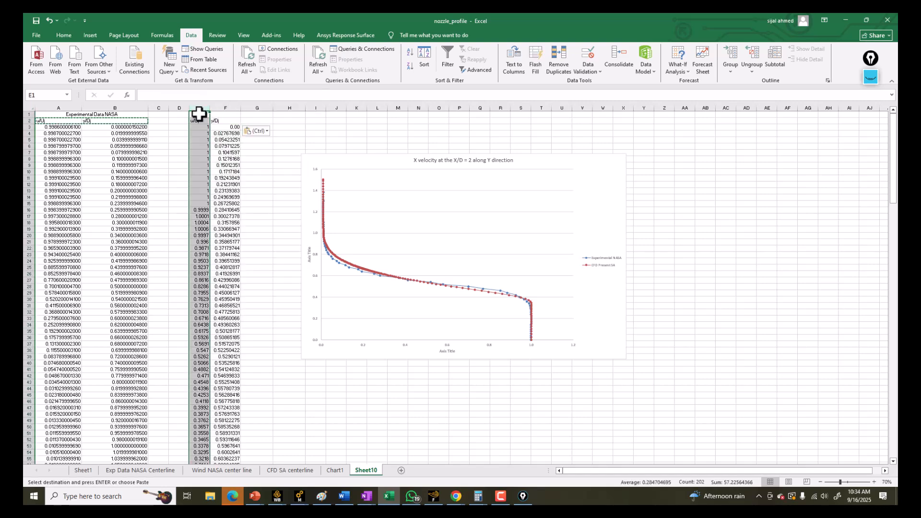
left_click_drag(200, 114, 220, 113)
left_click(63, 35)
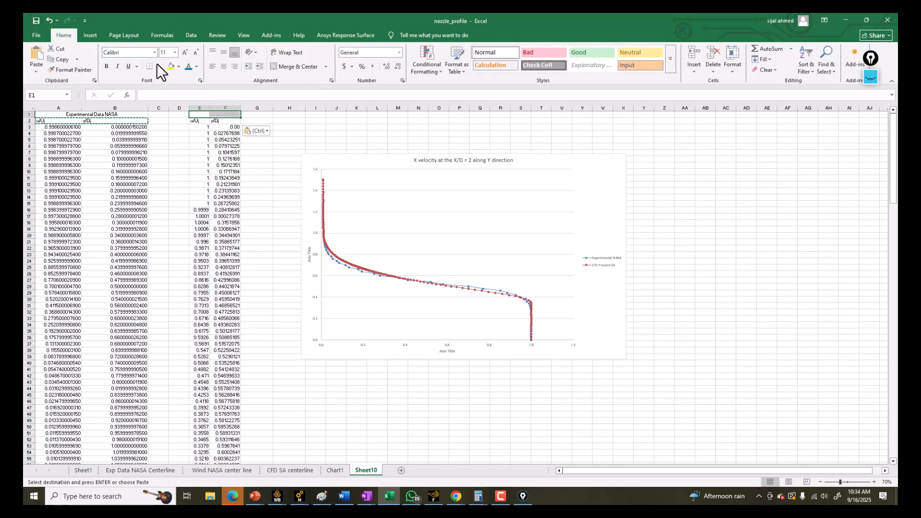
left_click(275, 68)
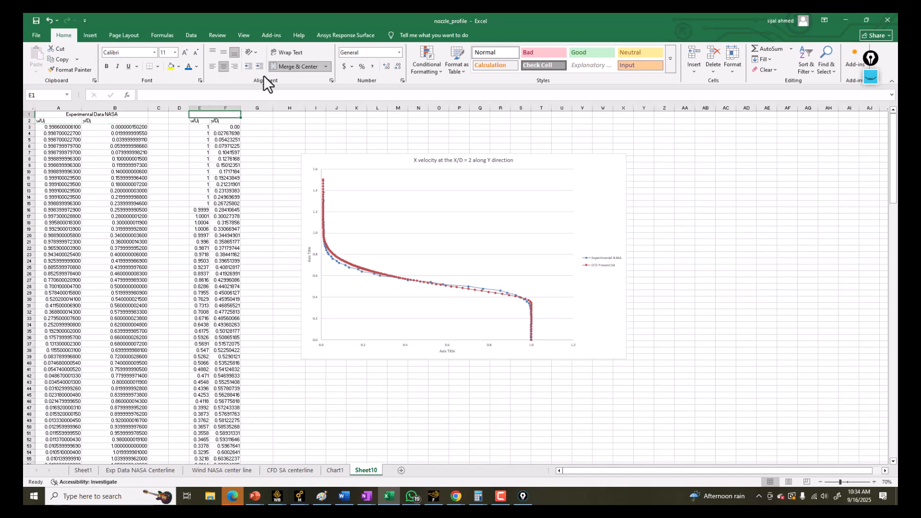
type("Present CFD SA")
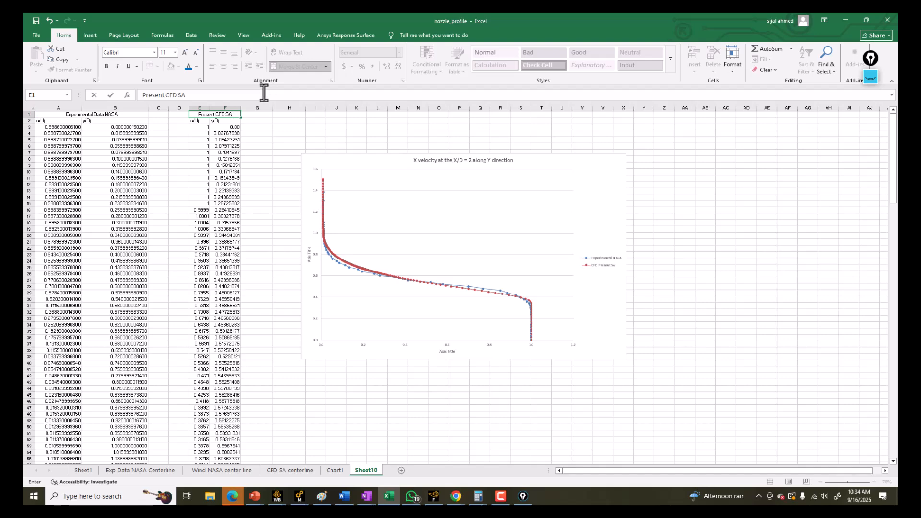
left_click(179, 133)
left_click(50, 107)
left_click_drag(46, 112, 111, 157)
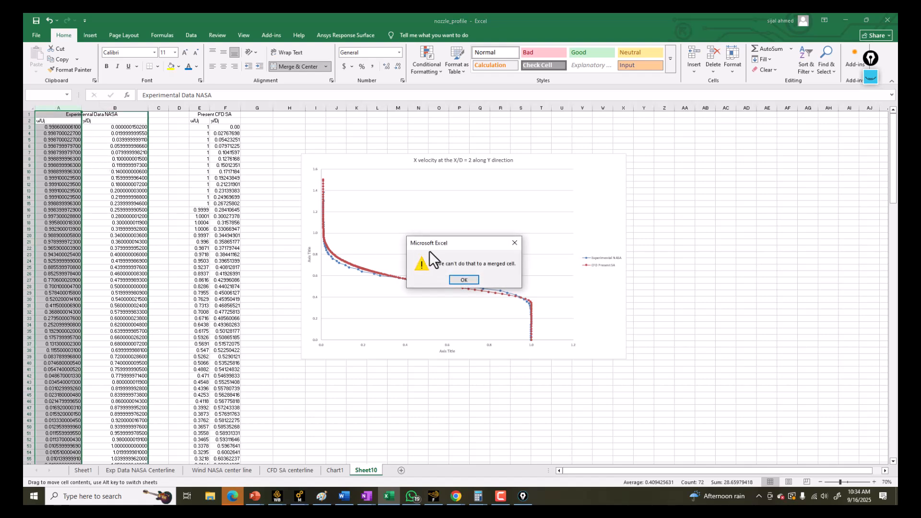
left_click(463, 279)
left_click(461, 290)
Apply all borders and a thick outside border to the Experimental Data NASA table in A1:B72
left_click_drag(68, 116, 120, 452)
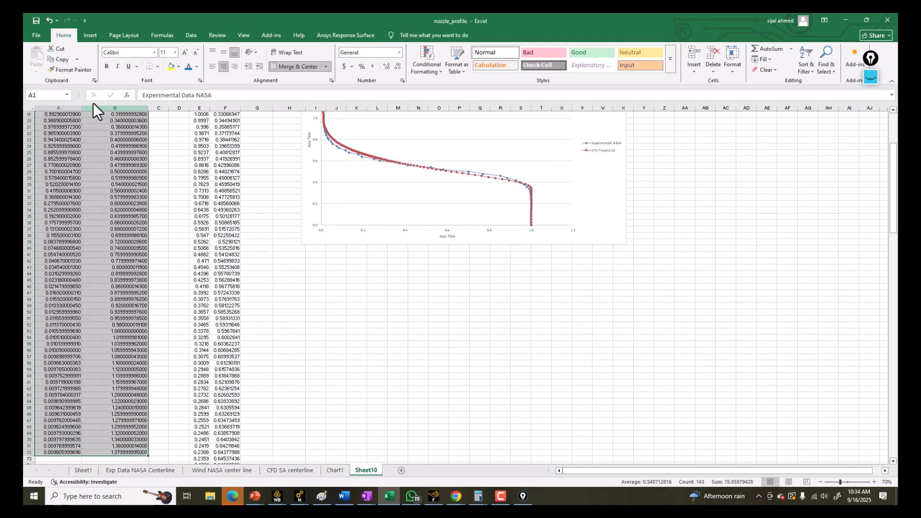
left_click(157, 69)
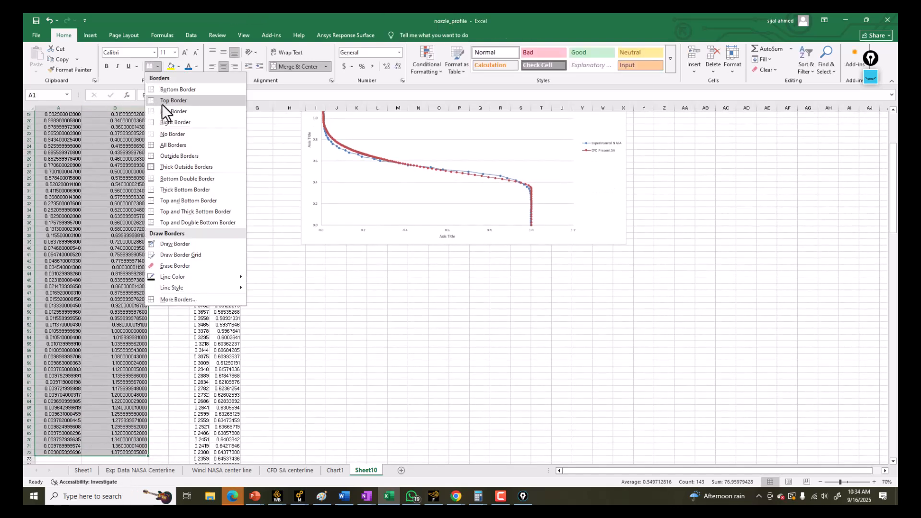
left_click(162, 143)
left_click(158, 66)
left_click(160, 166)
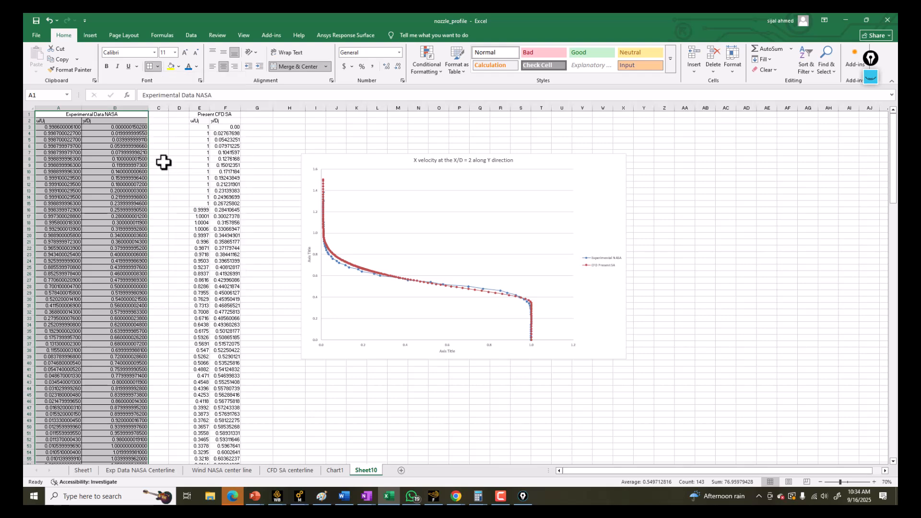
Apply all borders and a thick outside border to the Present CFD SA table in E1:F203
left_click_drag(205, 117, 239, 453)
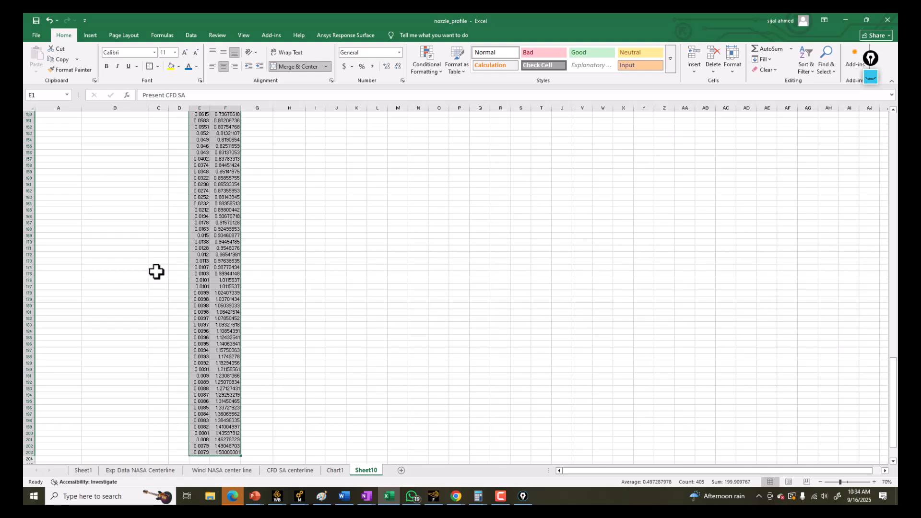
left_click(159, 66)
left_click(165, 142)
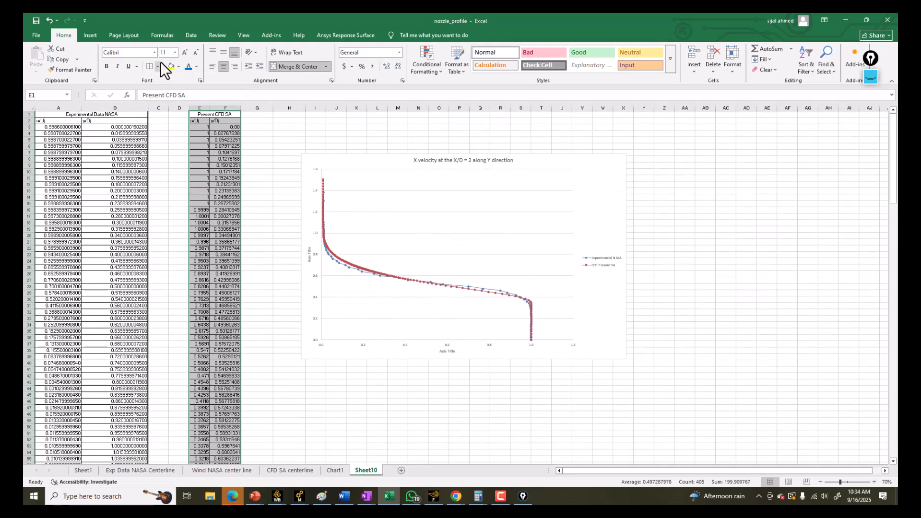
left_click(160, 62)
left_click(165, 163)
Shrink the X velocity chart and place it beside the Present CFD SA table, spanning about rows 2 to 24
scroll(114, 115, "up", 3, "ctrl")
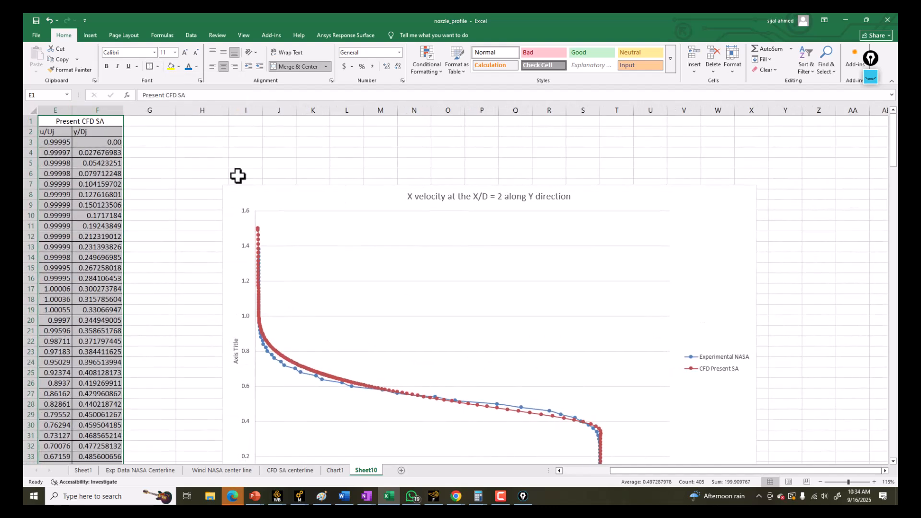
left_click_drag(326, 194, 301, 144)
key("ctrl")
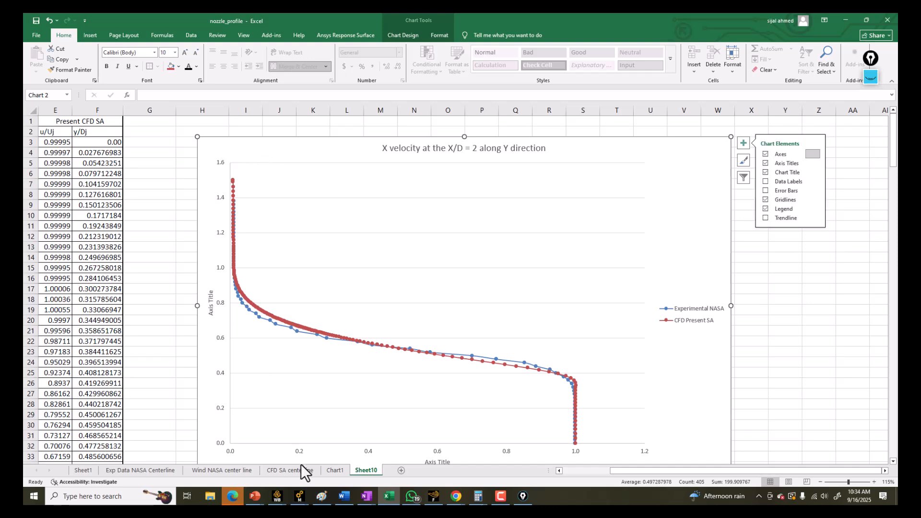
scroll(595, 473, "down", 1, "ctrl")
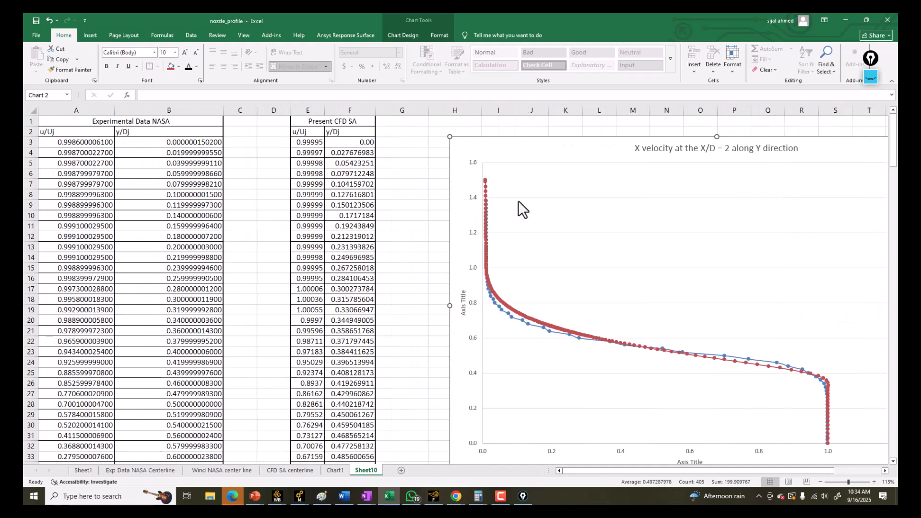
left_click_drag(389, 131, 403, 141)
left_click_drag(653, 326, 709, 350)
left_click_drag(464, 243, 431, 227)
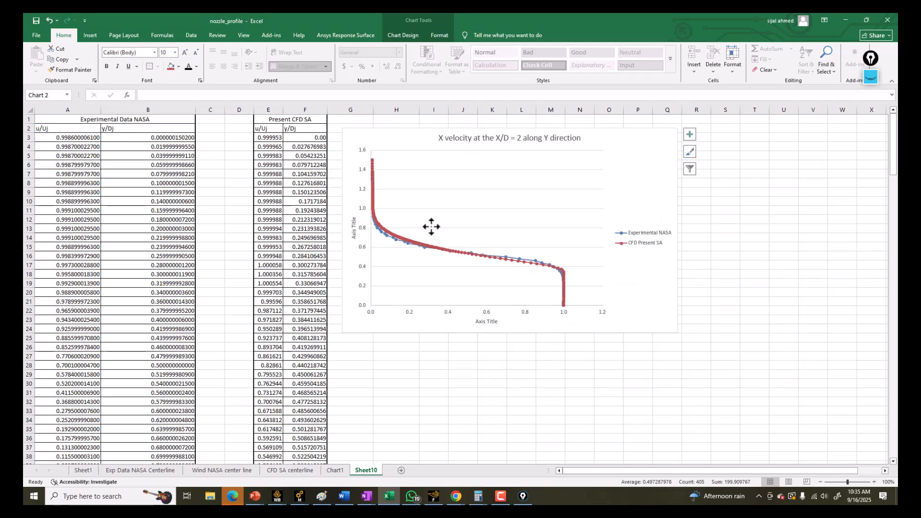
Switch to the ARN2 Nozzle presentation in PowerPoint
left_click(479, 323)
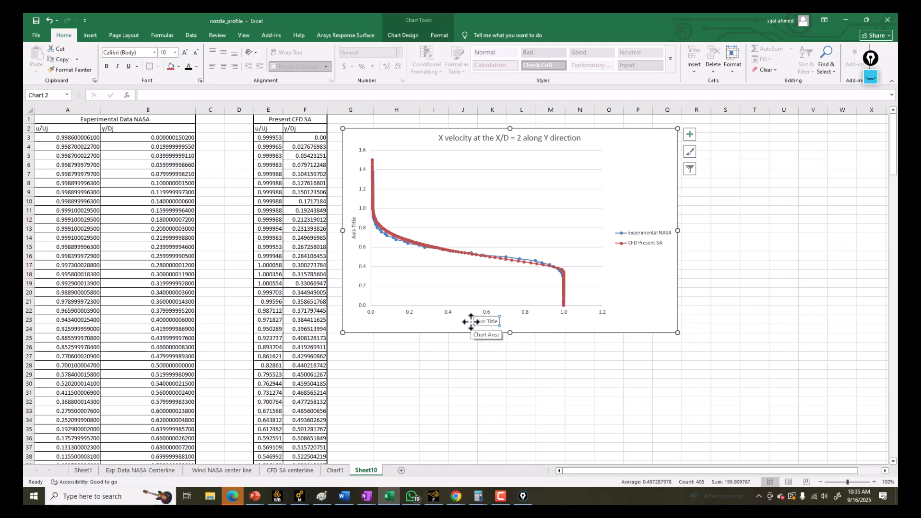
left_click(467, 344)
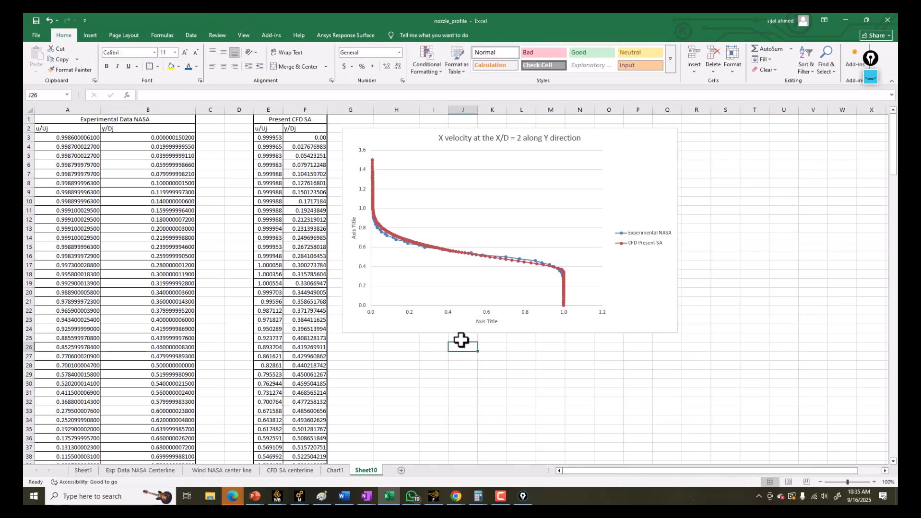
mouse_move(255, 496)
left_click(275, 473)
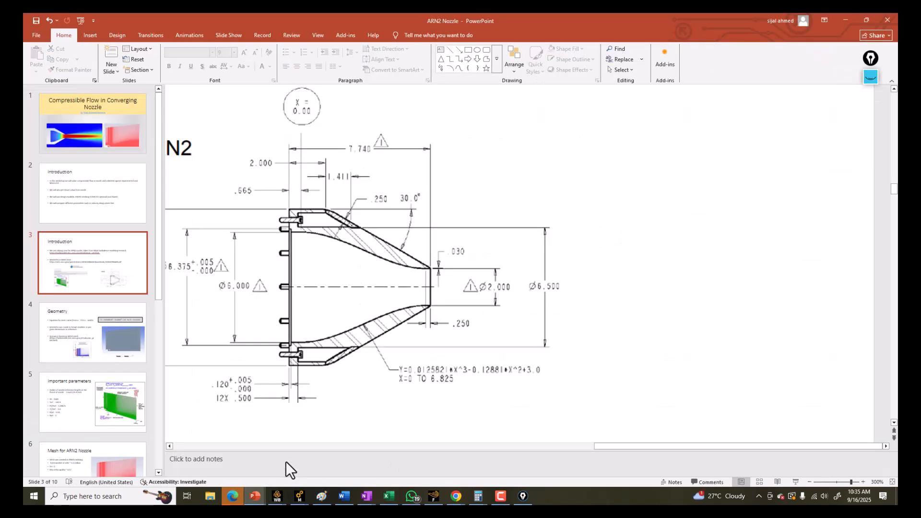